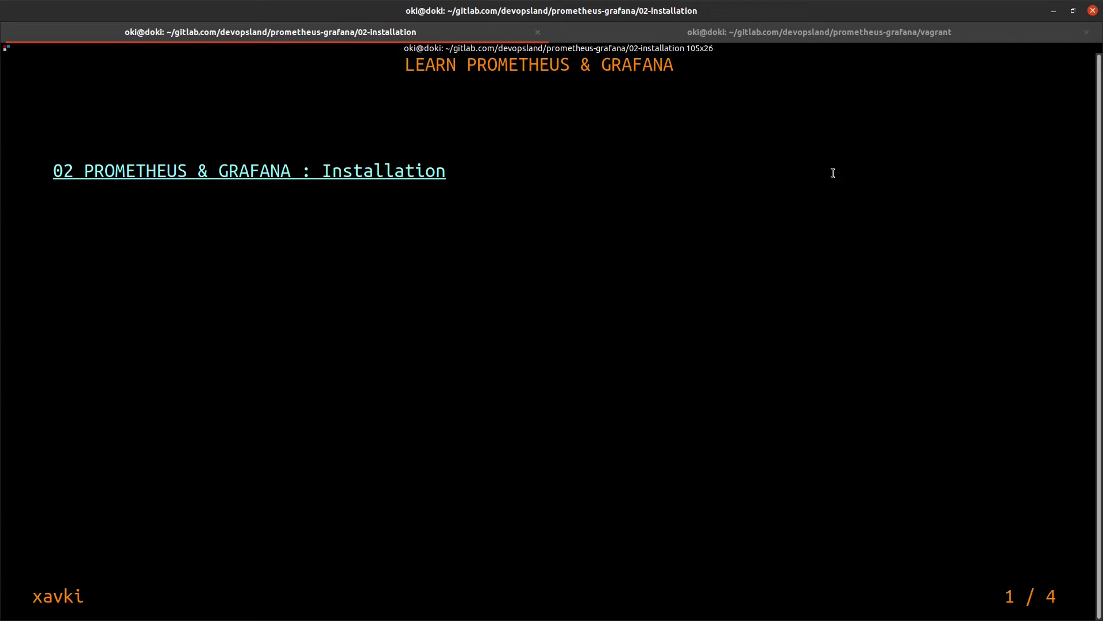
# Reveal the Debian Prometheus install command on the slide, then show the vagrant project shell
pyautogui.press('space')
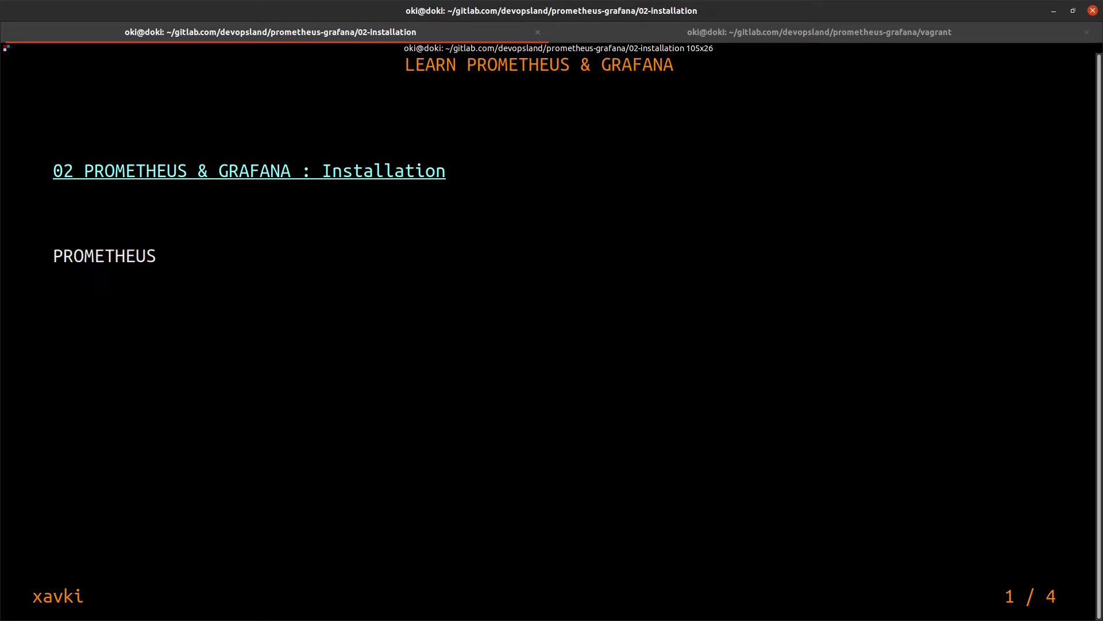
pyautogui.press('space')
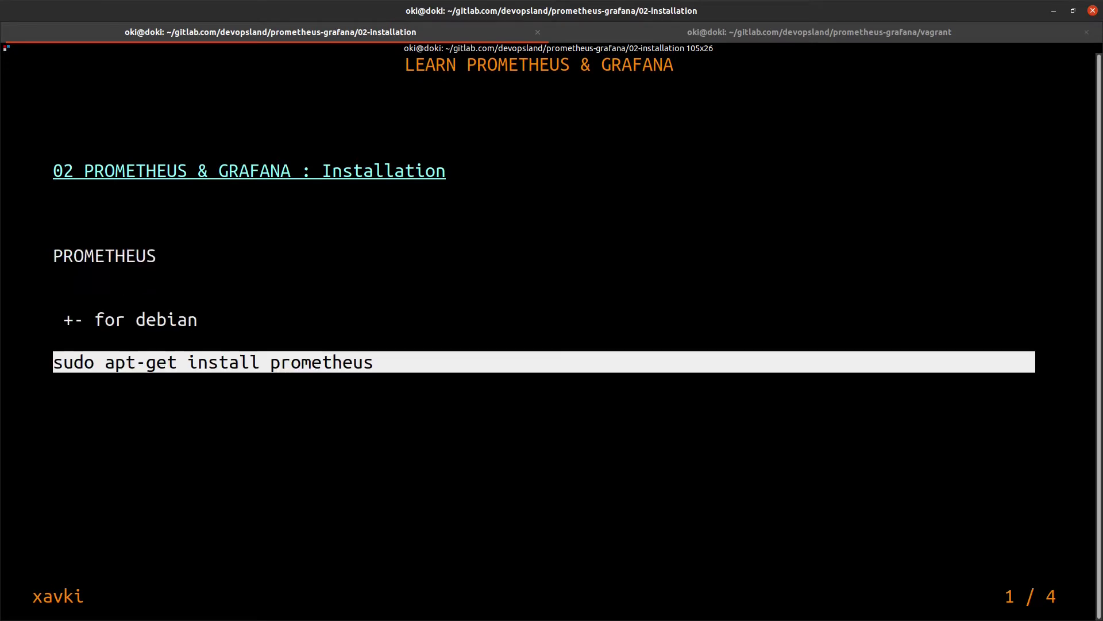
pyautogui.click(645, 34)
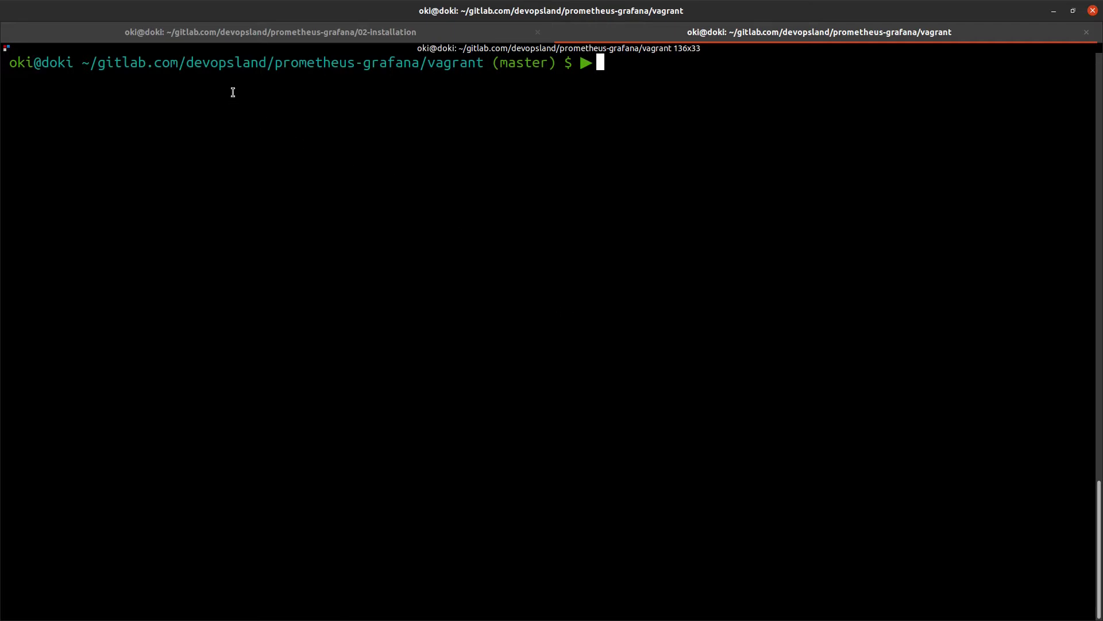
pyautogui.moveTo(189, 62); pyautogui.dragTo(418, 63)
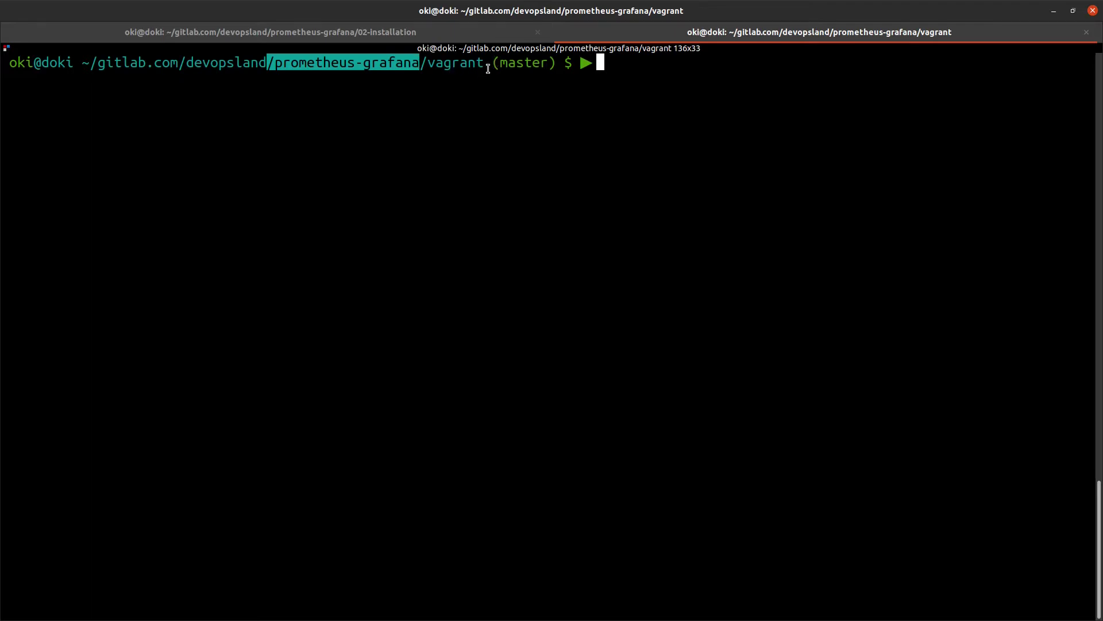
pyautogui.moveTo(486, 63); pyautogui.dragTo(423, 63)
pyautogui.click(508, 169)
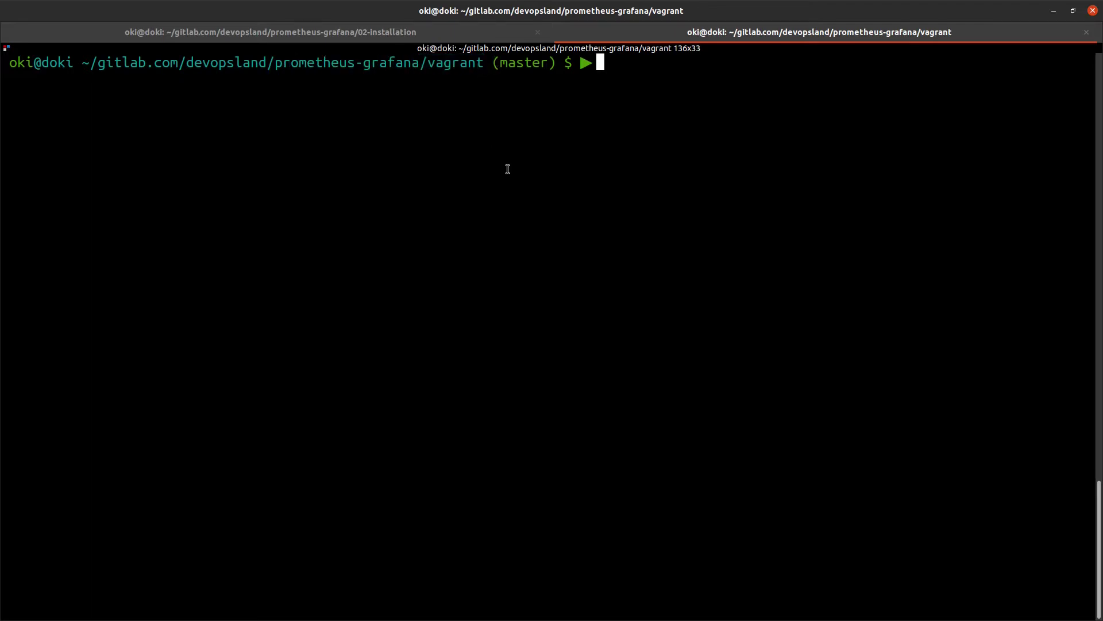
pyautogui.write('vim V')
pyautogui.press('Tab')
pyautogui.press('Return')
pyautogui.press('j')
pyautogui.press('j')
pyautogui.press('j')
pyautogui.press('j')
pyautogui.press('j')
pyautogui.press('j')
pyautogui.press('j')
pyautogui.press('j')
pyautogui.press('j')
pyautogui.press('j')
pyautogui.press('j')
pyautogui.press('j')
pyautogui.press('j')
pyautogui.press('j')
pyautogui.press('j')
pyautogui.press('j')
pyautogui.press('j')
pyautogui.press('j')
pyautogui.press('j')
pyautogui.press('j')
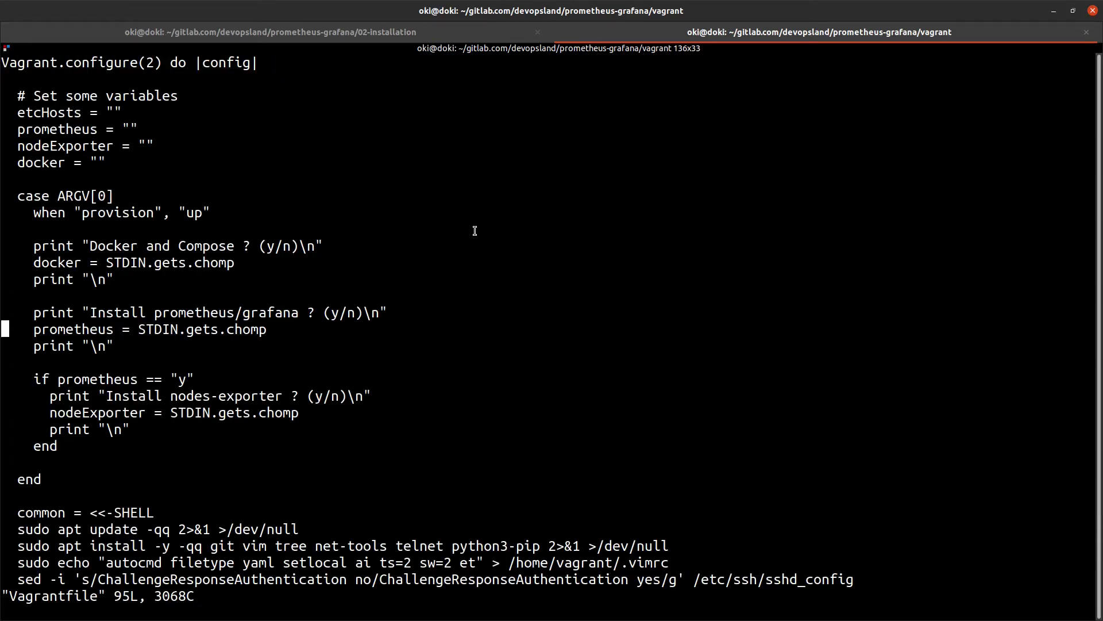
pyautogui.press('j')
pyautogui.press('j')
pyautogui.press('j')
pyautogui.press('j')
pyautogui.press('j')
pyautogui.press('j')
pyautogui.press('j')
pyautogui.press('j')
pyautogui.press('j')
pyautogui.press('j')
pyautogui.press('j')
pyautogui.press('j')
pyautogui.press('j')
pyautogui.press('j')
pyautogui.press('j')
pyautogui.press('j')
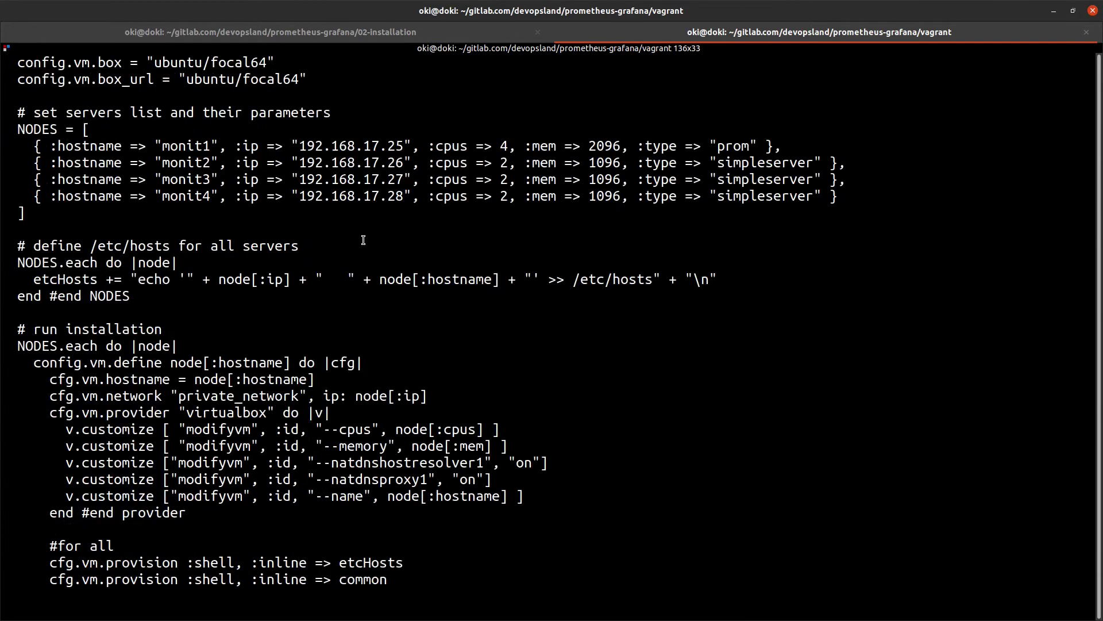
pyautogui.press('k')
pyautogui.press('k')
pyautogui.press('k')
pyautogui.press('k')
pyautogui.press('k')
pyautogui.press('k')
pyautogui.press('k')
pyautogui.press('k')
pyautogui.moveTo(218, 145); pyautogui.dragTo(143, 143)
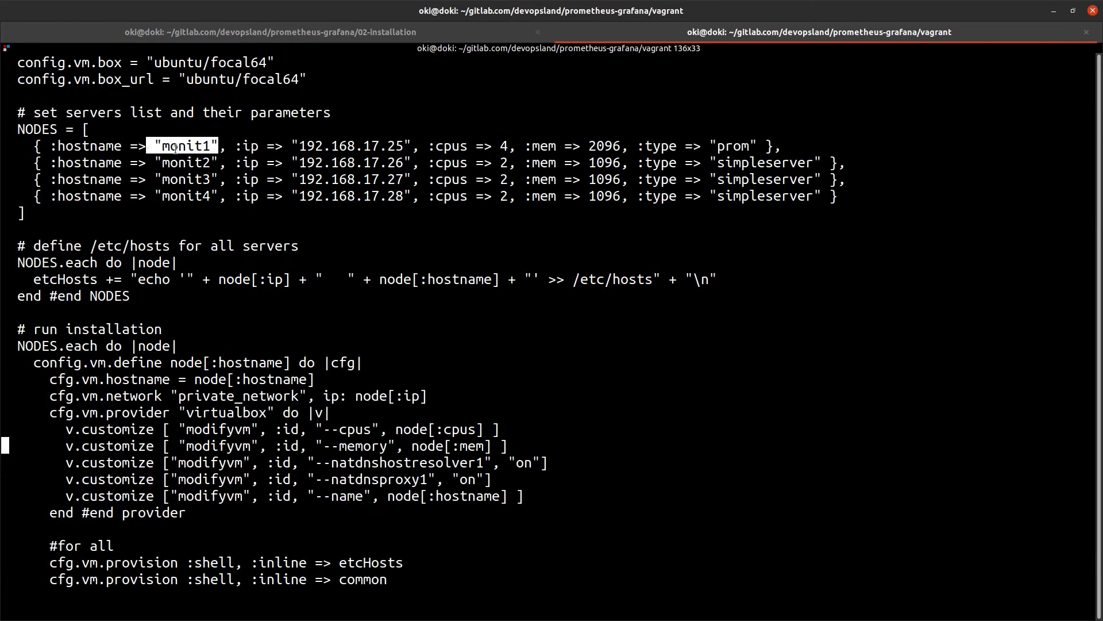
pyautogui.click(674, 30)
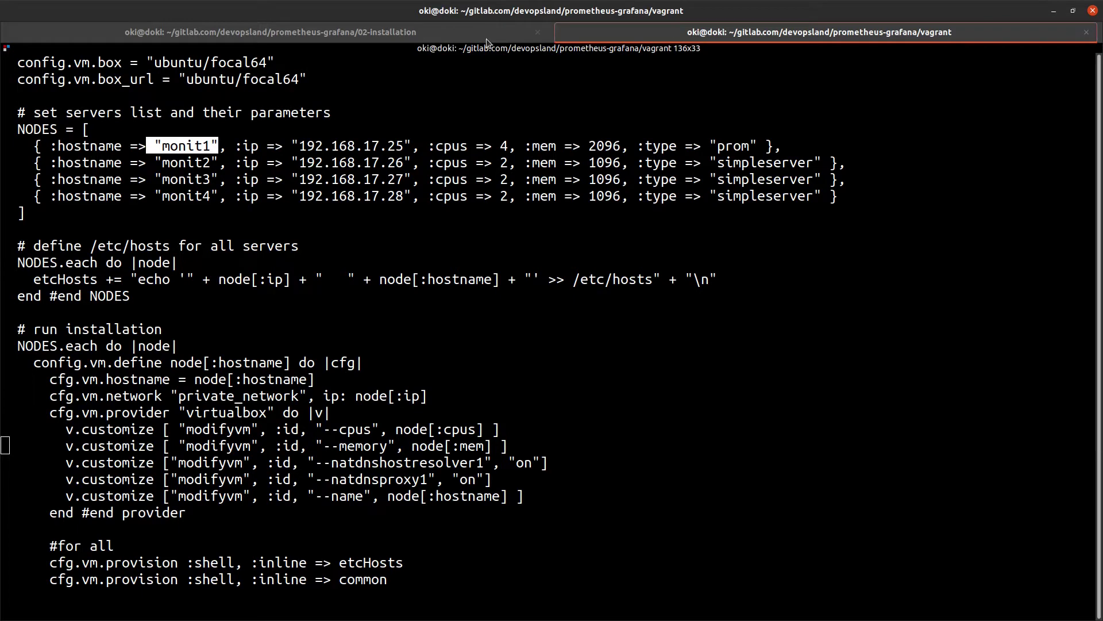
pyautogui.click(607, 136)
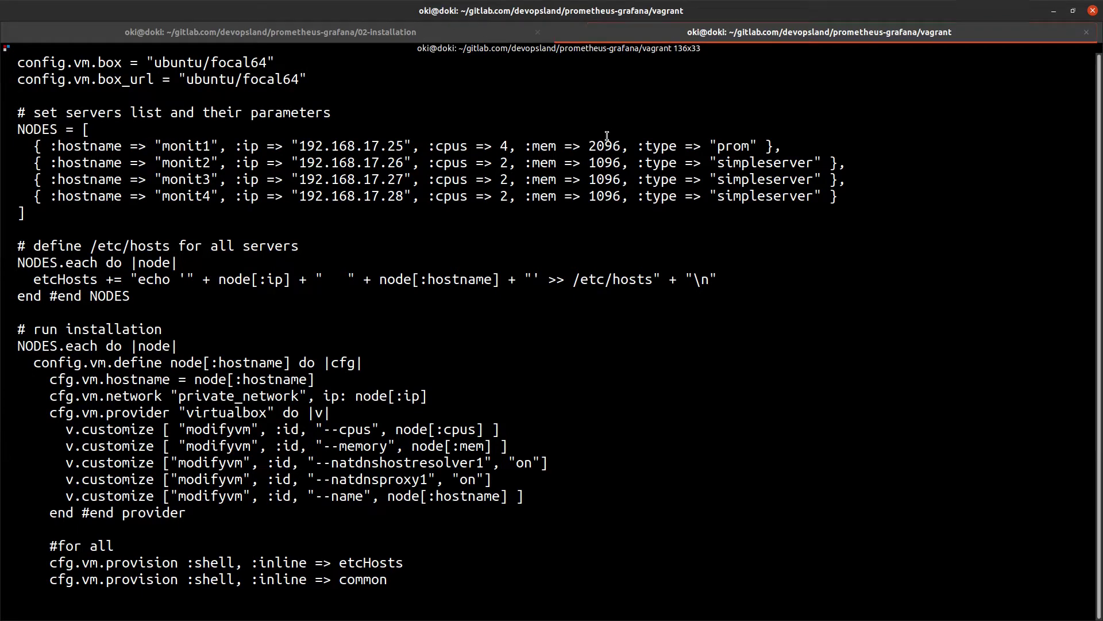
pyautogui.scroll(-4, 566, 359)
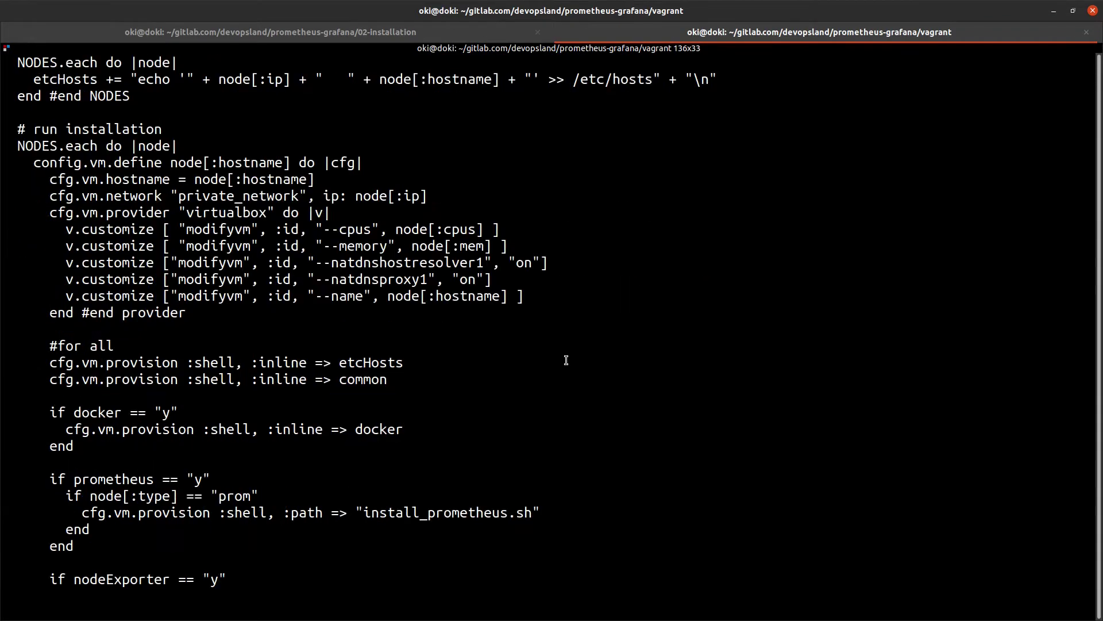
pyautogui.scroll(-2, 566, 360)
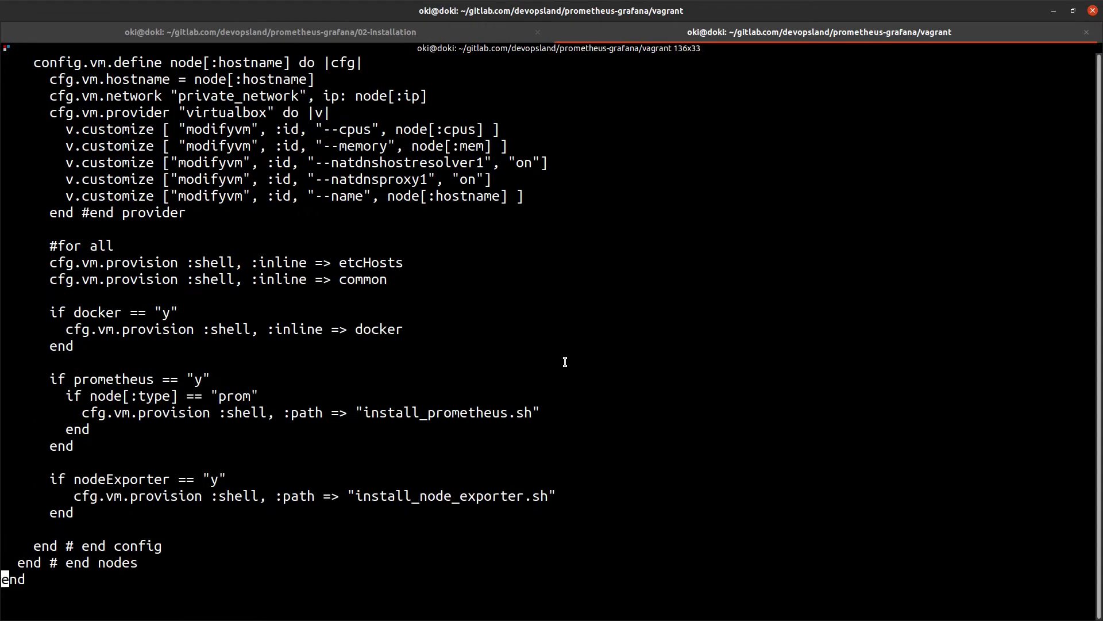
pyautogui.scroll(10, 566, 362)
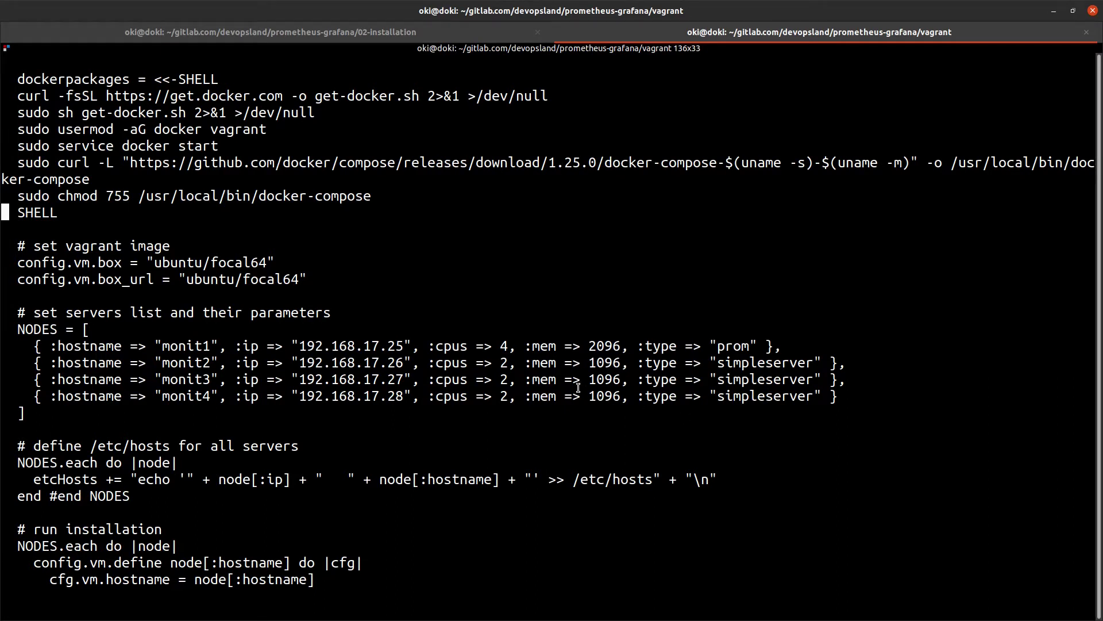
pyautogui.scroll(-5, 578, 387)
pyautogui.scroll(10, 578, 388)
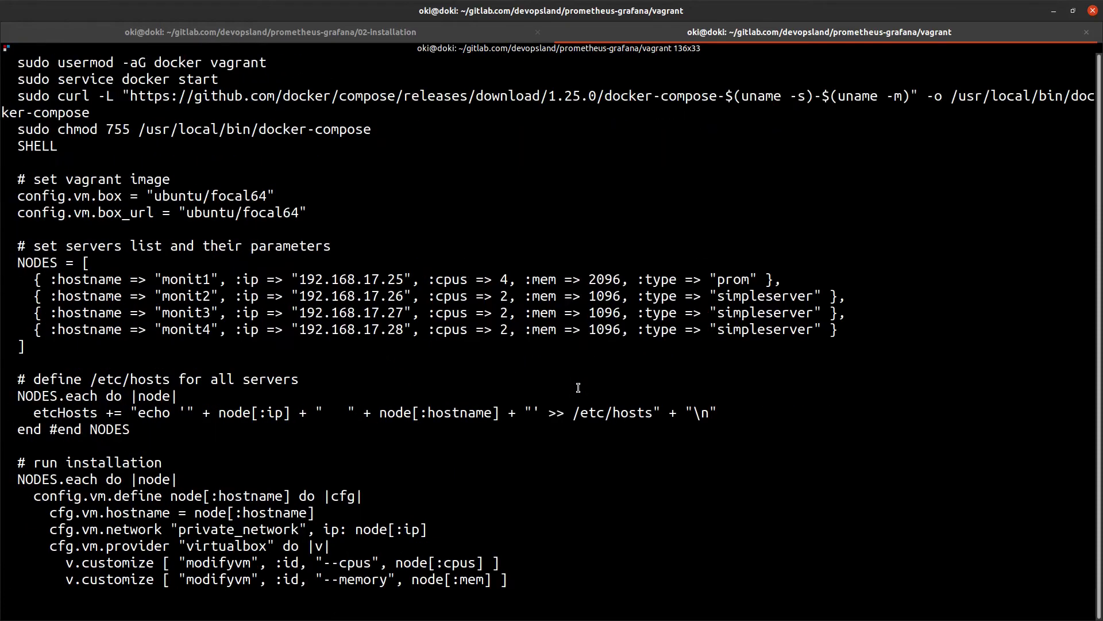
pyautogui.scroll(6, 578, 387)
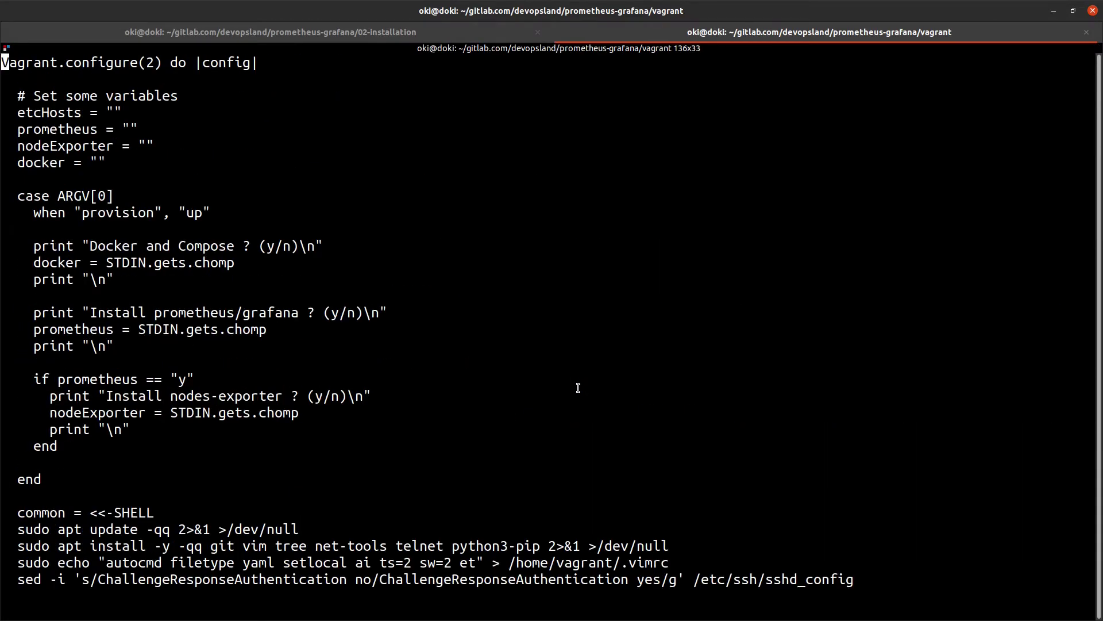
pyautogui.write(':q')
pyautogui.press('Return')
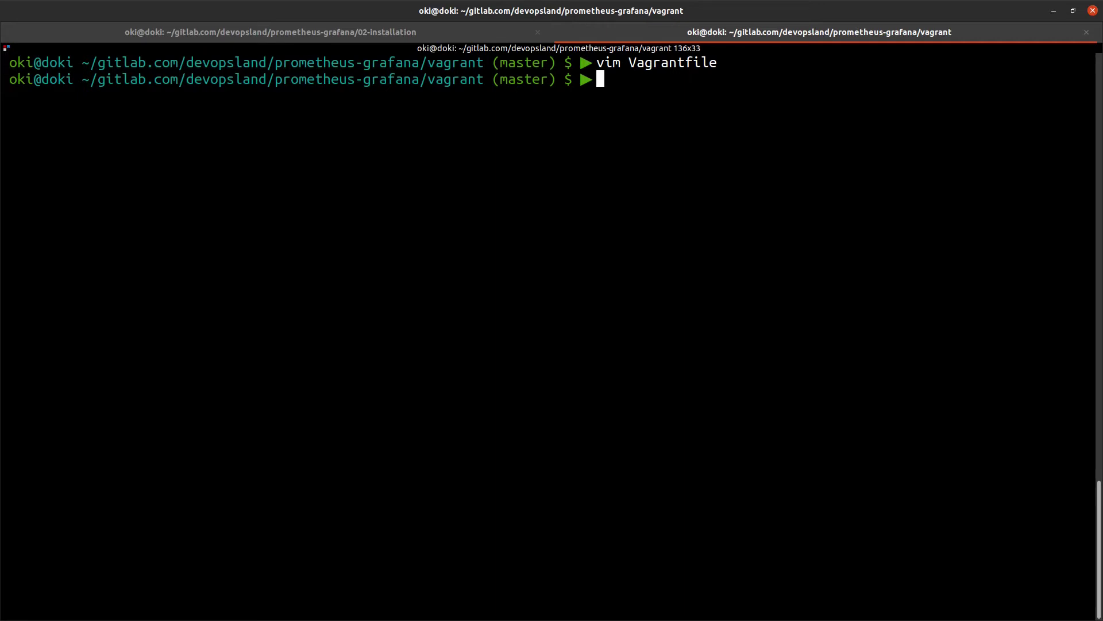
# Connect to the monit1 VM with vagrant ssh monit1 and enlarge the terminal text
pyautogui.write('v')
pyautogui.write(' ssh ')
pyautogui.write('mpo')
pyautogui.press('BackSpace')
pyautogui.press('BackSpace')
pyautogui.press('BackSpace')
pyautogui.press('BackSpace')
pyautogui.press('BackSpace')
pyautogui.press('BackSpace')
pyautogui.press('BackSpace')
pyautogui.press('BackSpace')
pyautogui.write('agrant ssh monit1')
pyautogui.press('Return')
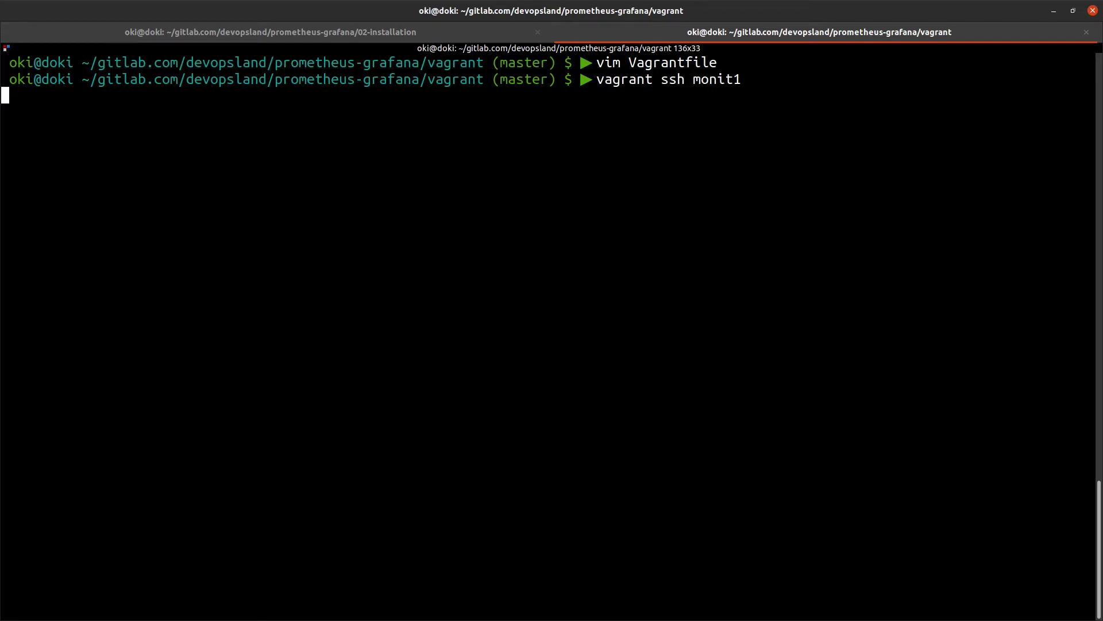
pyautogui.hotkey('ctrl', '+')
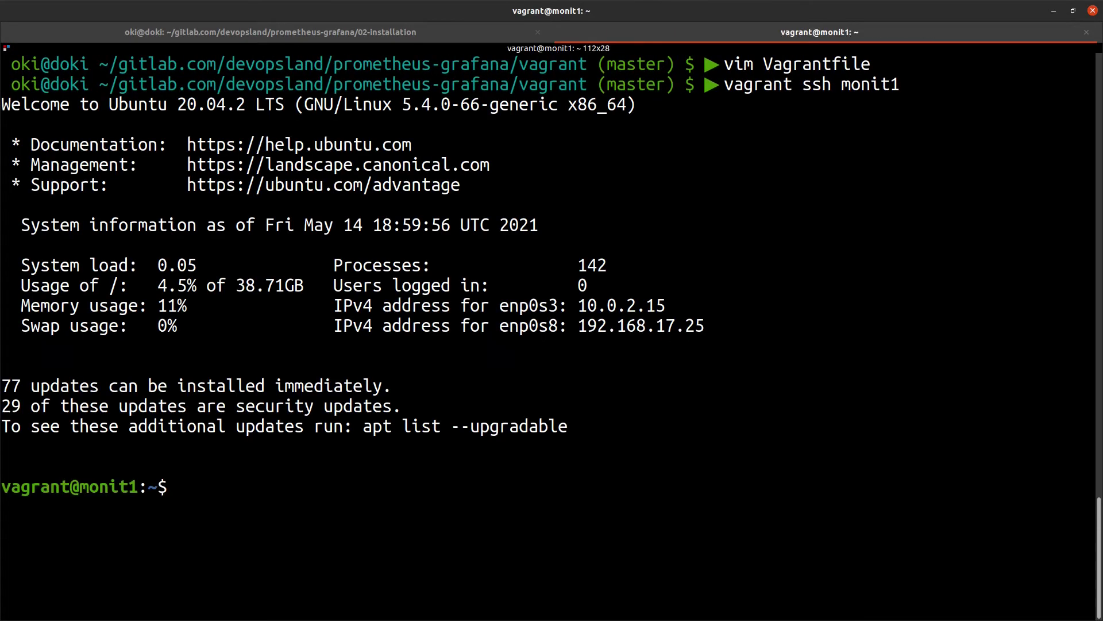
pyautogui.hotkey('ctrl', 'l')
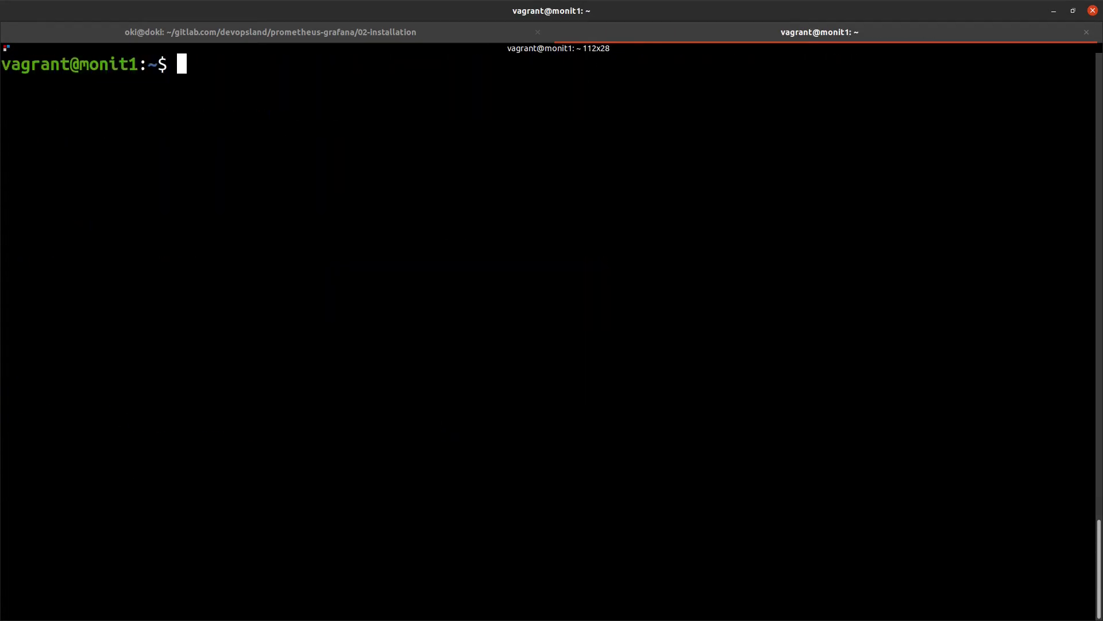
# Refresh monit1's package lists with sudo apt update
pyautogui.write('sudo')
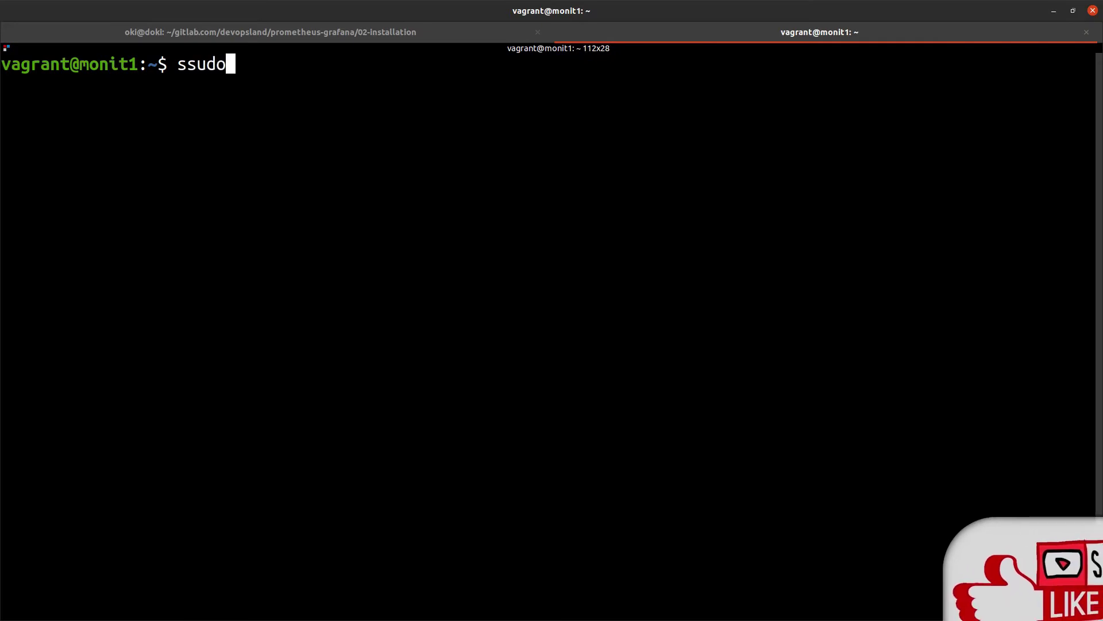
pyautogui.press('BackSpace')
pyautogui.press('BackSpace')
pyautogui.press('BackSpace')
pyautogui.write('udo apt update')
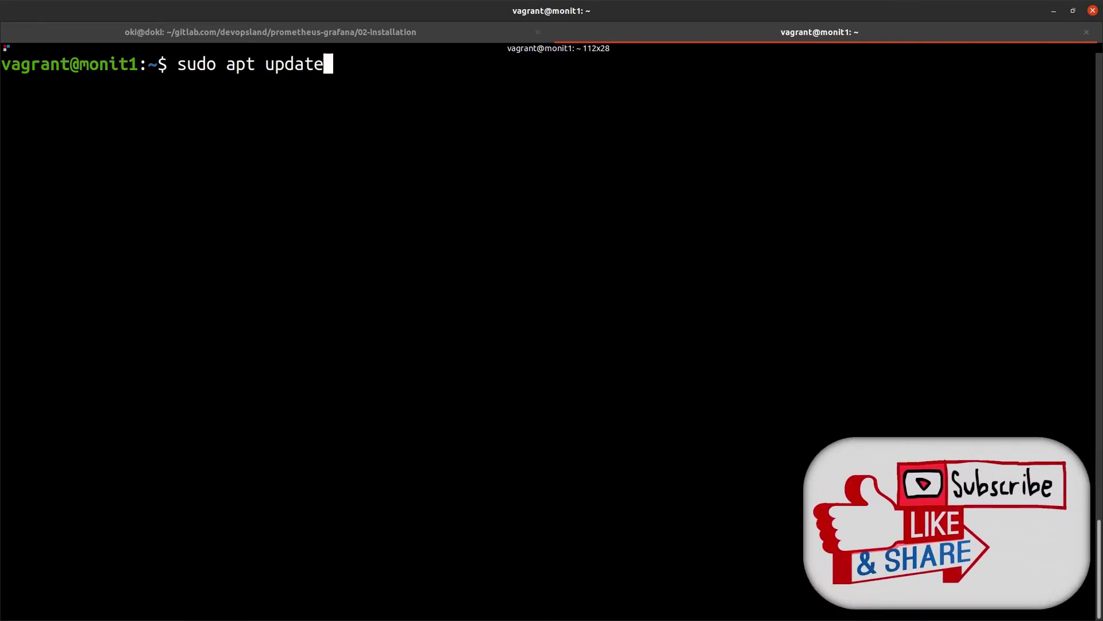
pyautogui.press('Return')
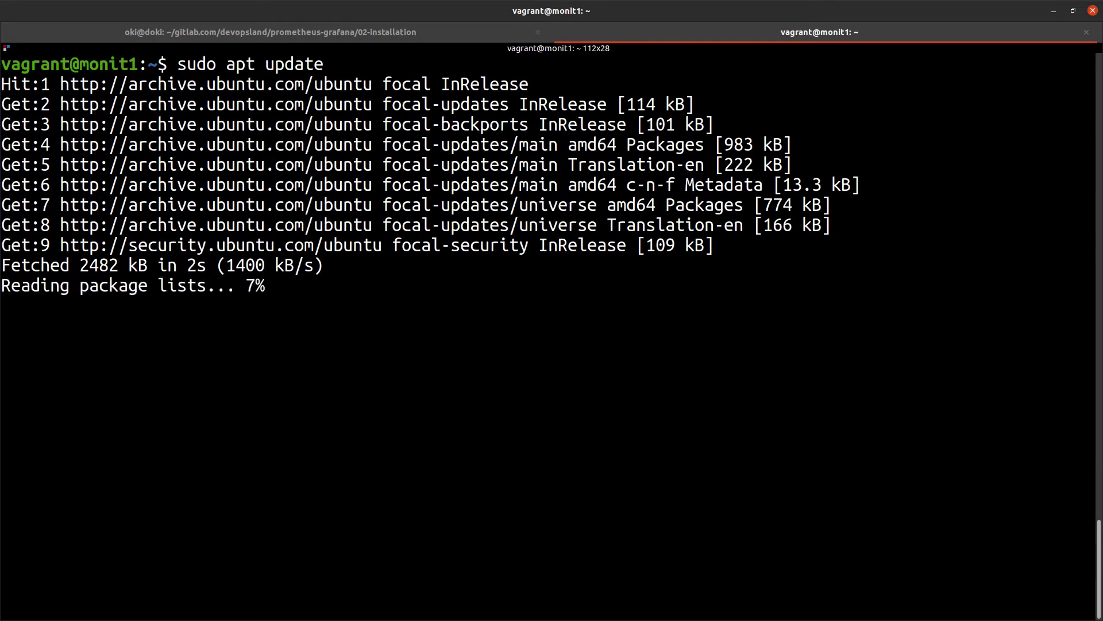
# Install Prometheus with sudo apt install prometheus, then clear the screen
pyautogui.press('Up')
pyautogui.press('BackSpace')
pyautogui.press('BackSpace')
pyautogui.press('BackSpace')
pyautogui.press('BackSpace')
pyautogui.press('BackSpace')
pyautogui.press('BackSpace')
pyautogui.press('BackSpace')
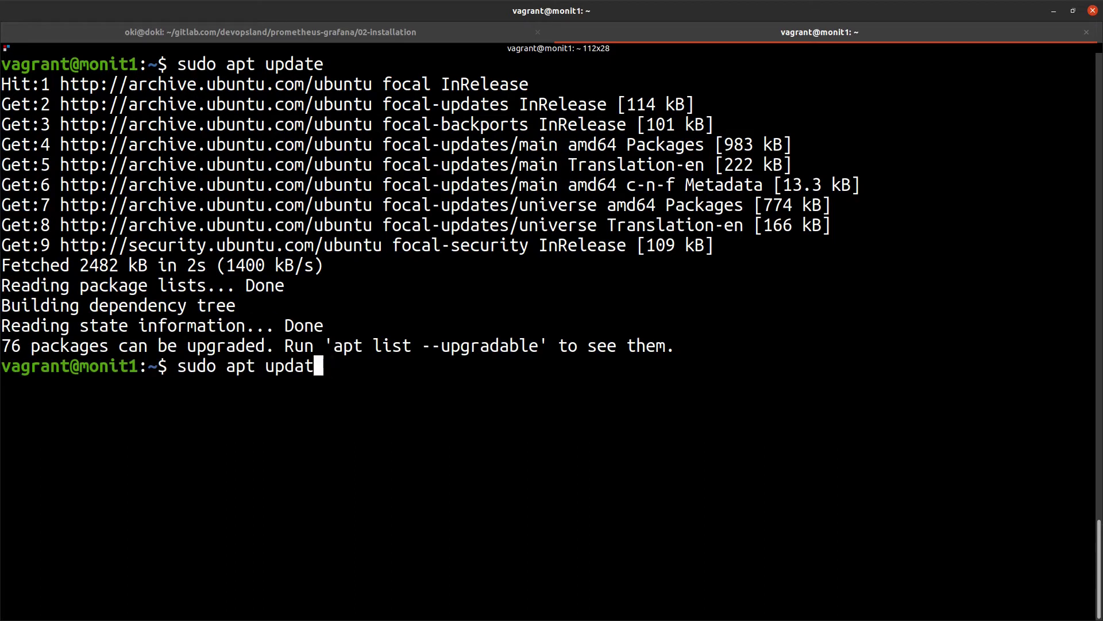
pyautogui.write('i')
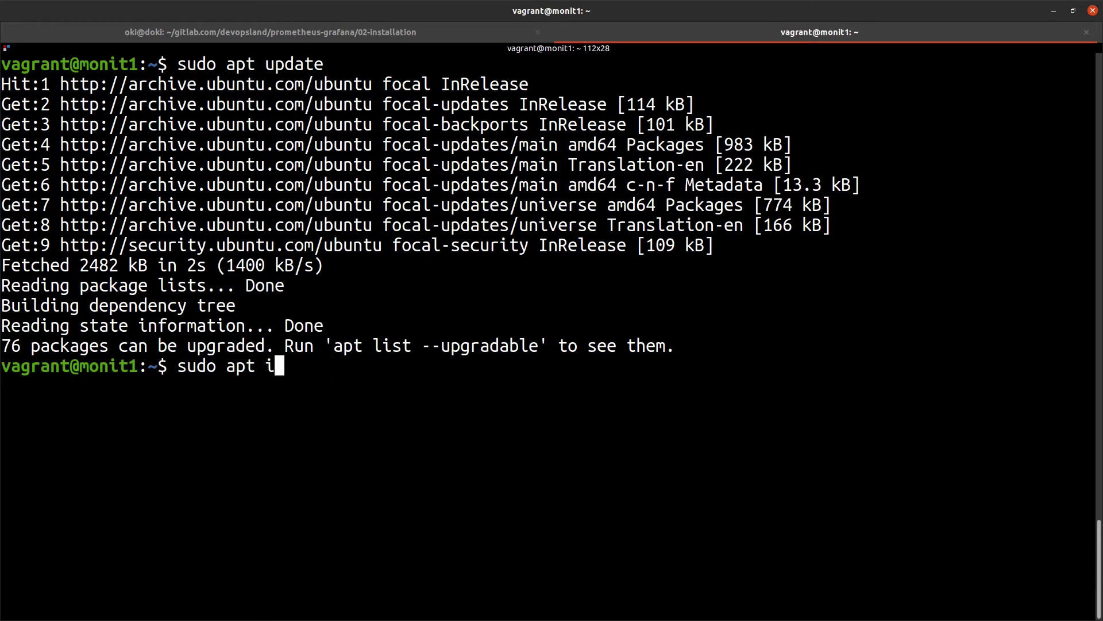
pyautogui.write('nstall prometheus')
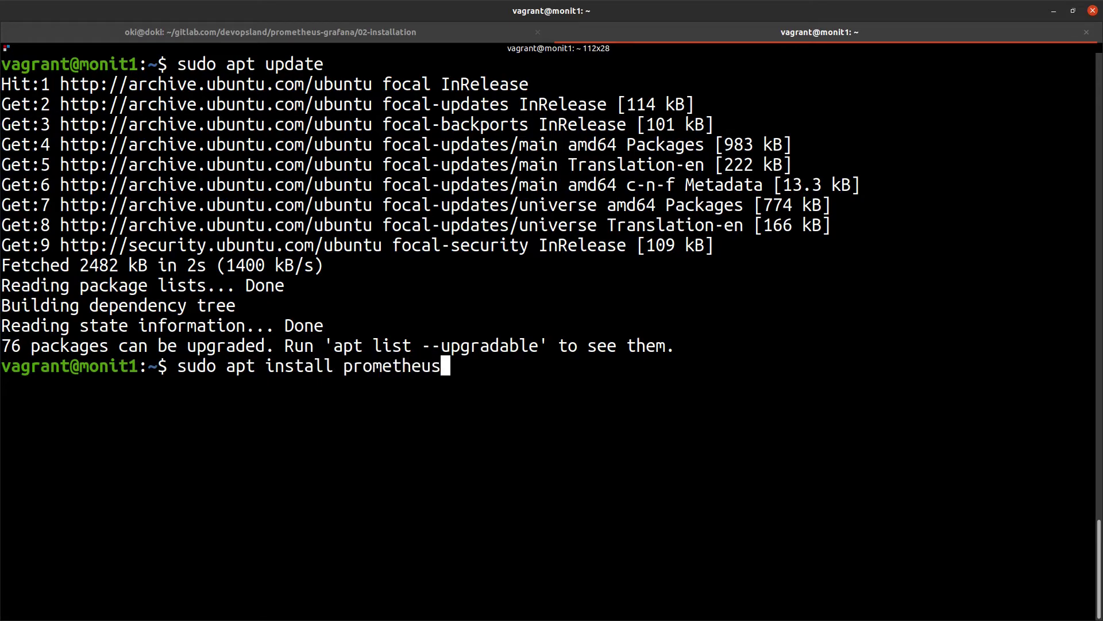
pyautogui.press('Return')
pyautogui.press('Return')
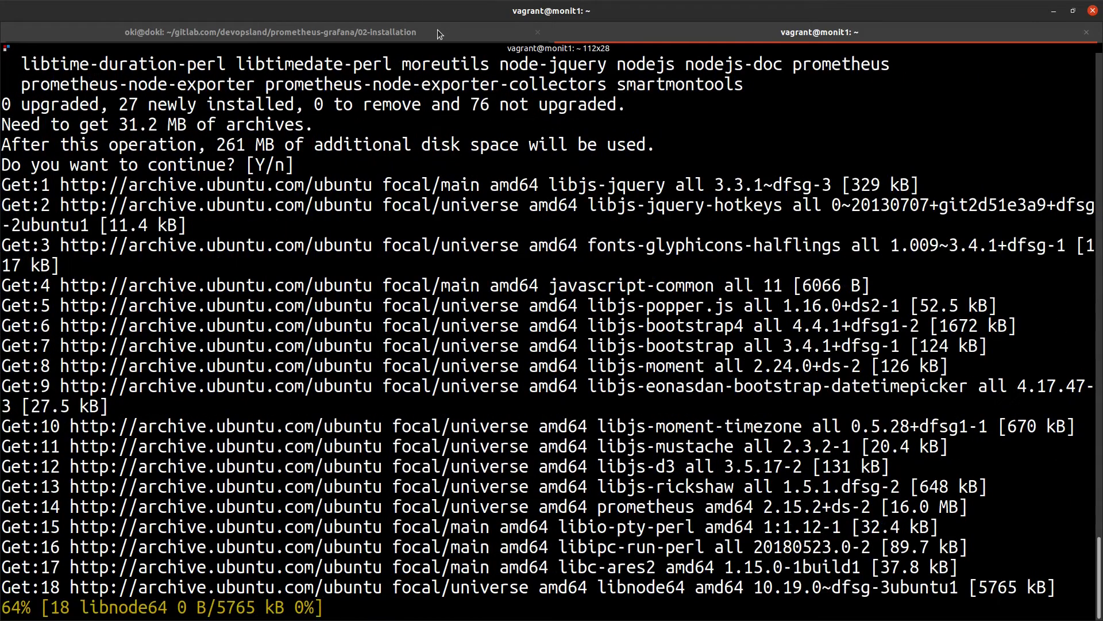
pyautogui.click(437, 33)
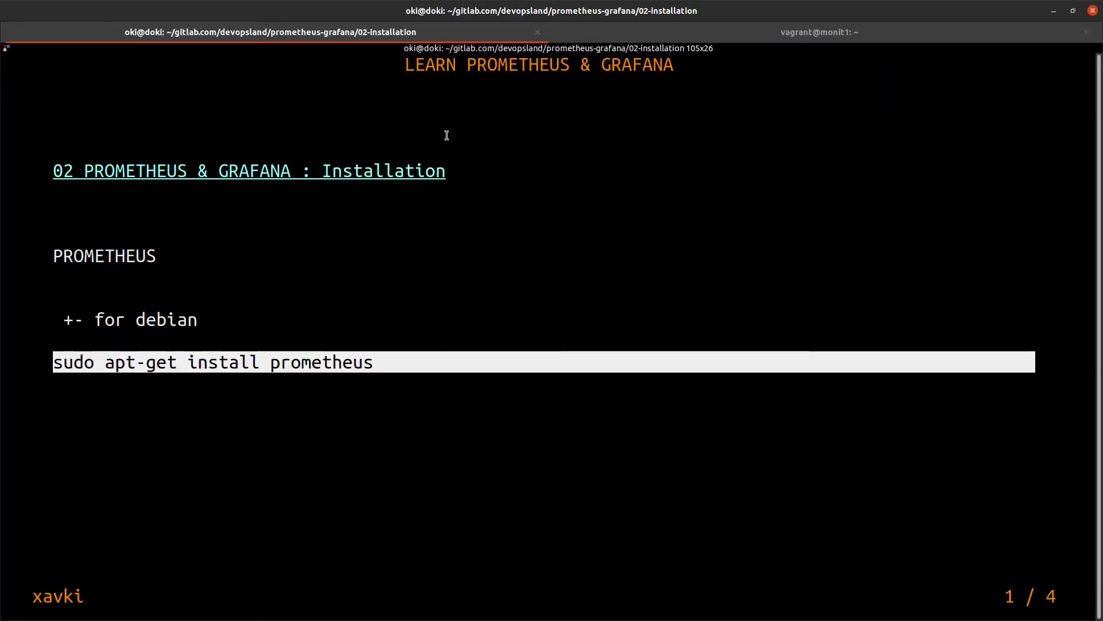
pyautogui.press('Down')
pyautogui.click(728, 33)
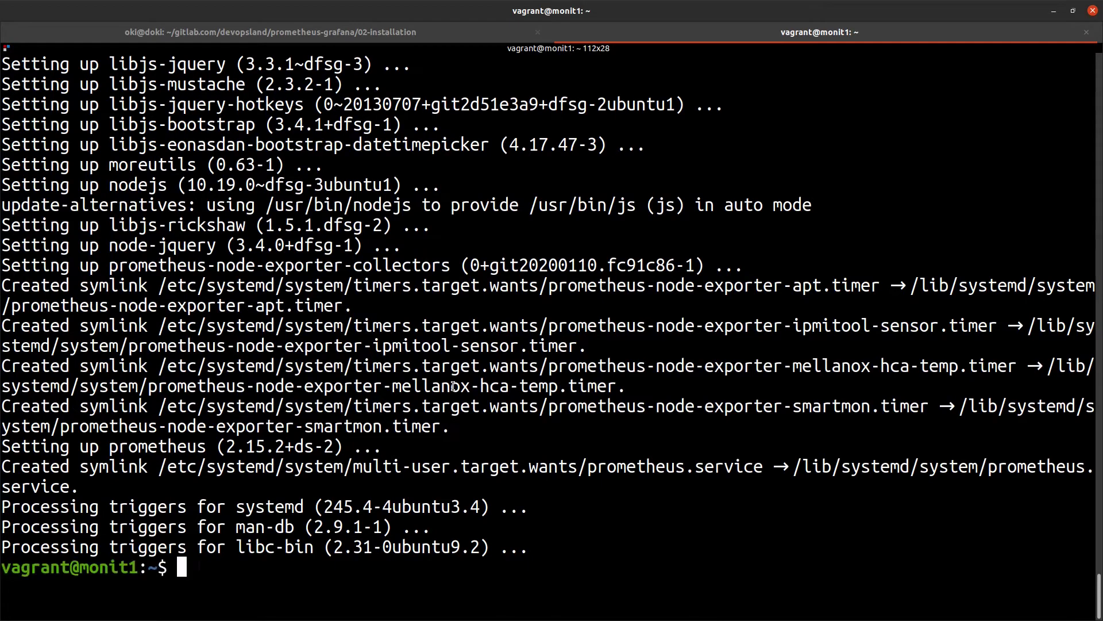
pyautogui.hotkey('ctrl', 'l')
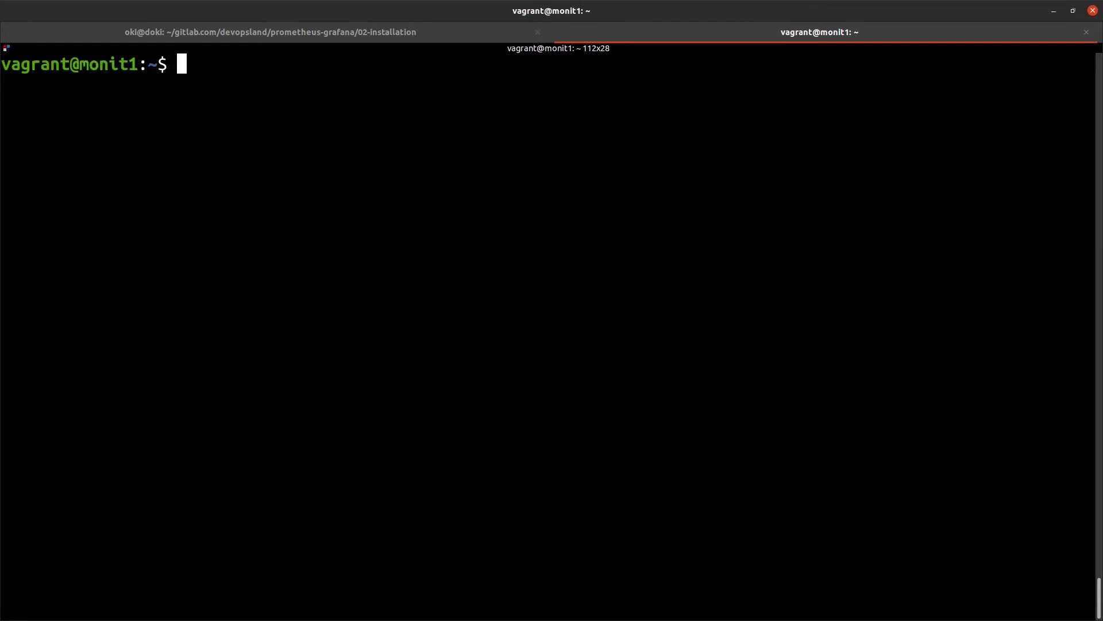
# Run sudo systemctl status prometheus, confirm it is active (running), then quit and clear
pyautogui.write('sudo ')
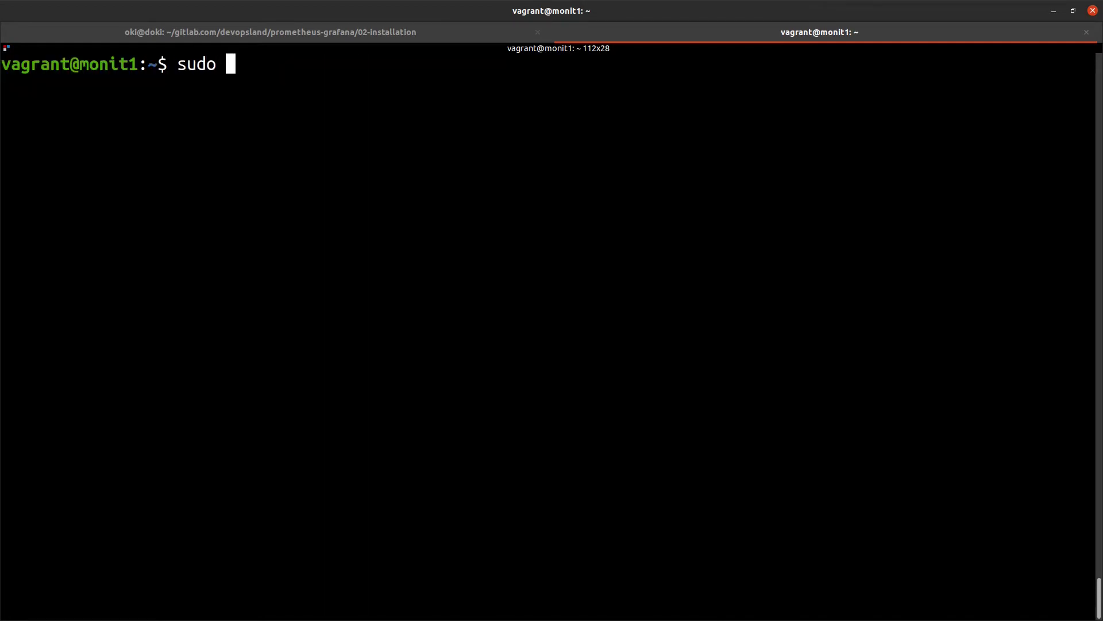
pyautogui.write('sus')
pyautogui.press('BackSpace')
pyautogui.press('BackSpace')
pyautogui.write('sy')
pyautogui.press('BackSpace')
pyautogui.press('BackSpace')
pyautogui.write('ytems')
pyautogui.press('BackSpace')
pyautogui.press('BackSpace')
pyautogui.press('BackSpace')
pyautogui.press('BackSpace')
pyautogui.write('systemctl')
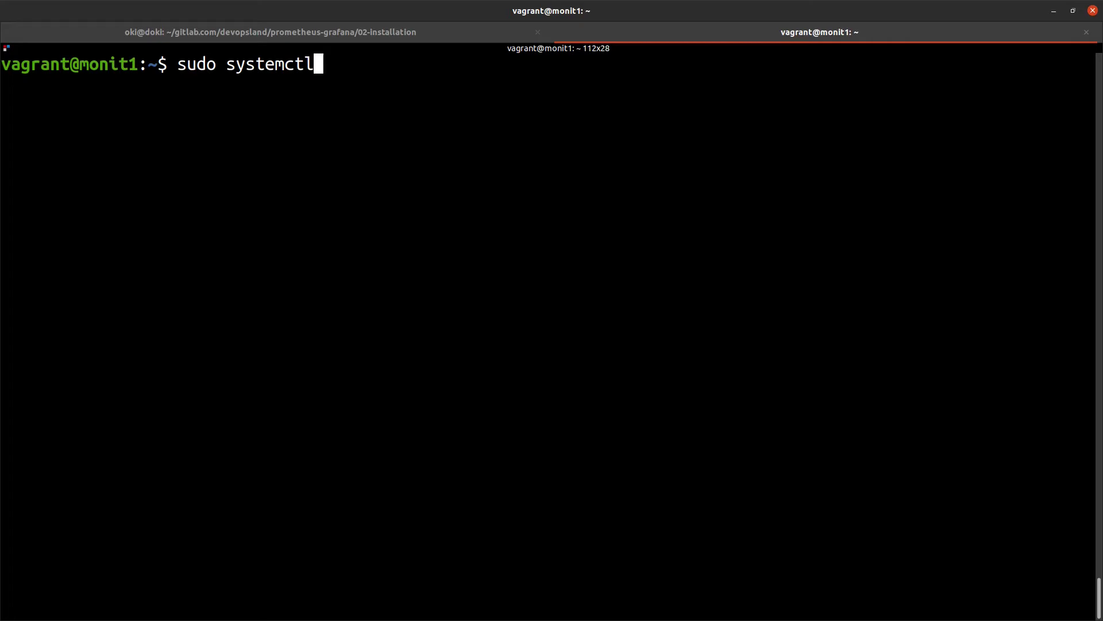
pyautogui.write(' status ')
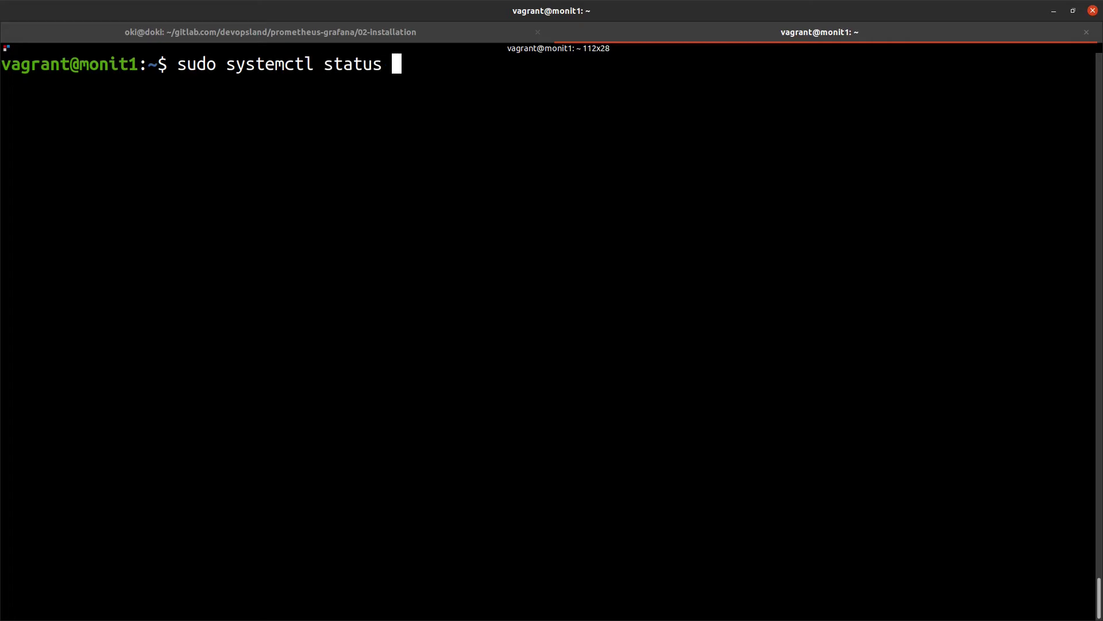
pyautogui.write('prometheus')
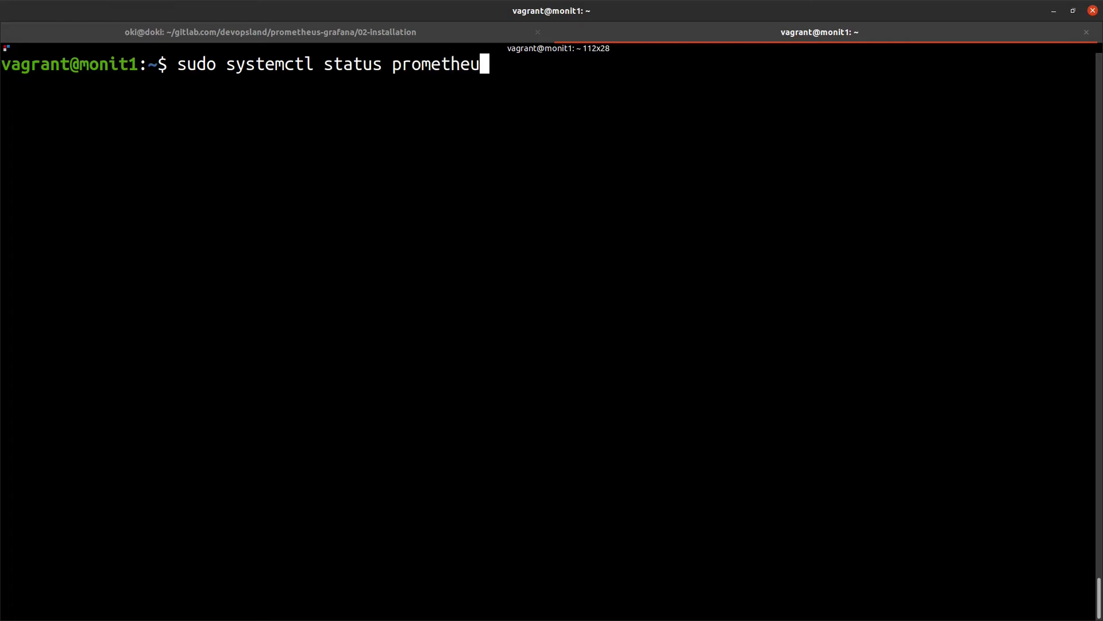
pyautogui.press('Return')
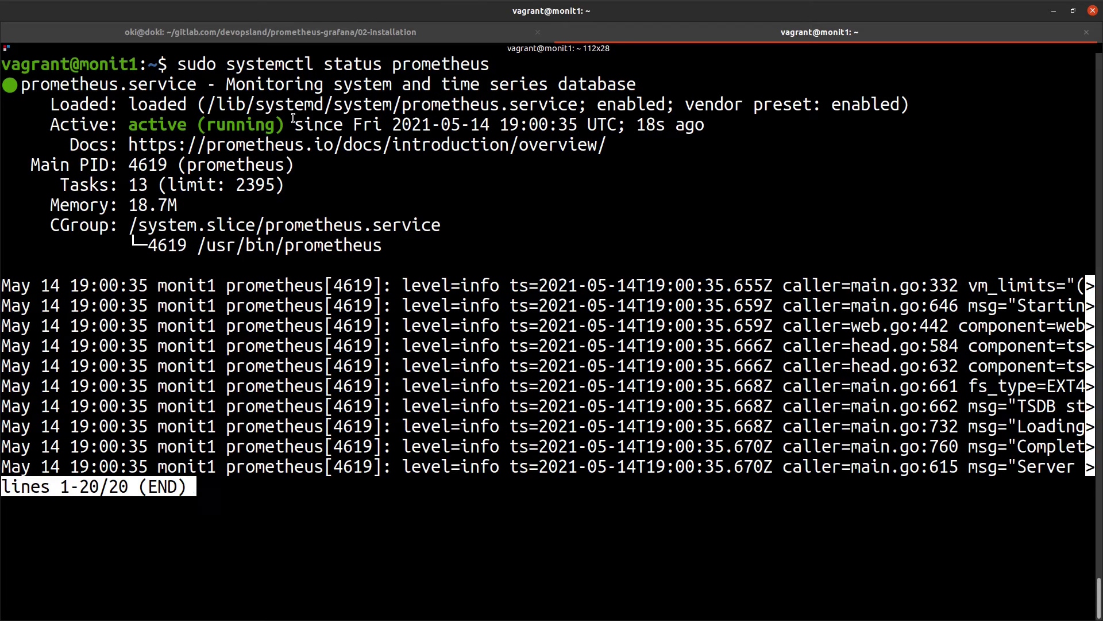
pyautogui.moveTo(294, 120); pyautogui.dragTo(90, 114)
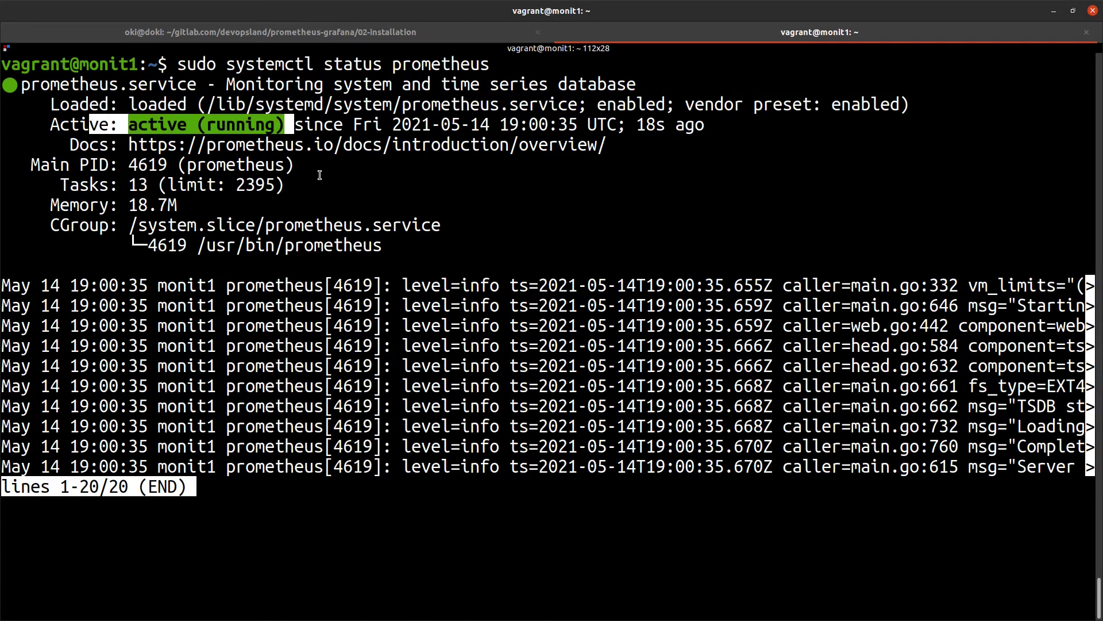
pyautogui.click(299, 126)
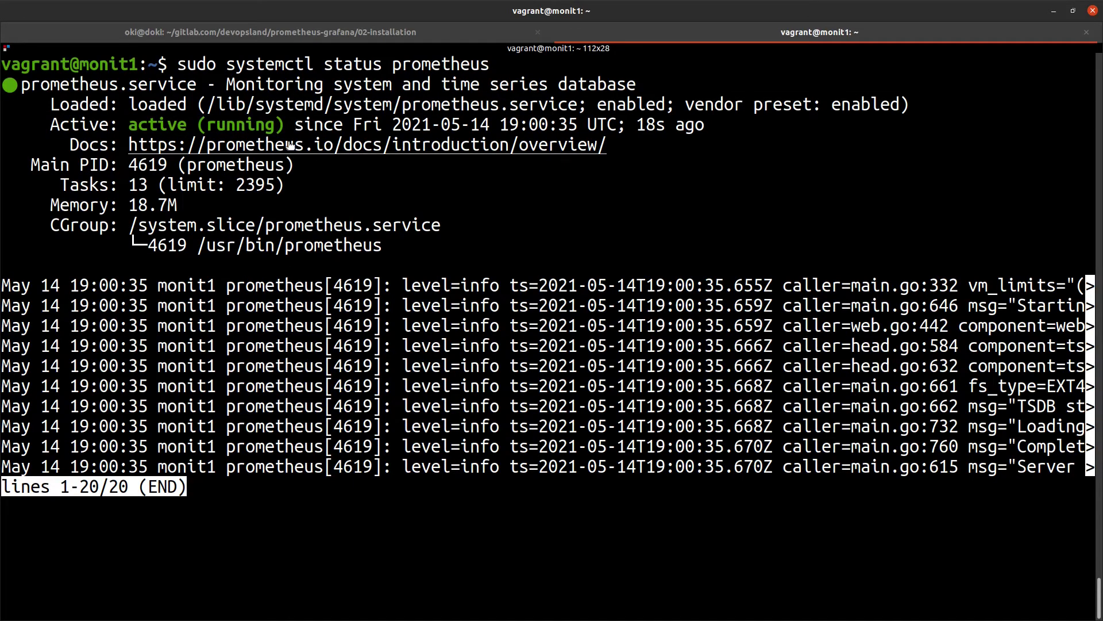
pyautogui.press('q')
pyautogui.hotkey('ctrl', 'l')
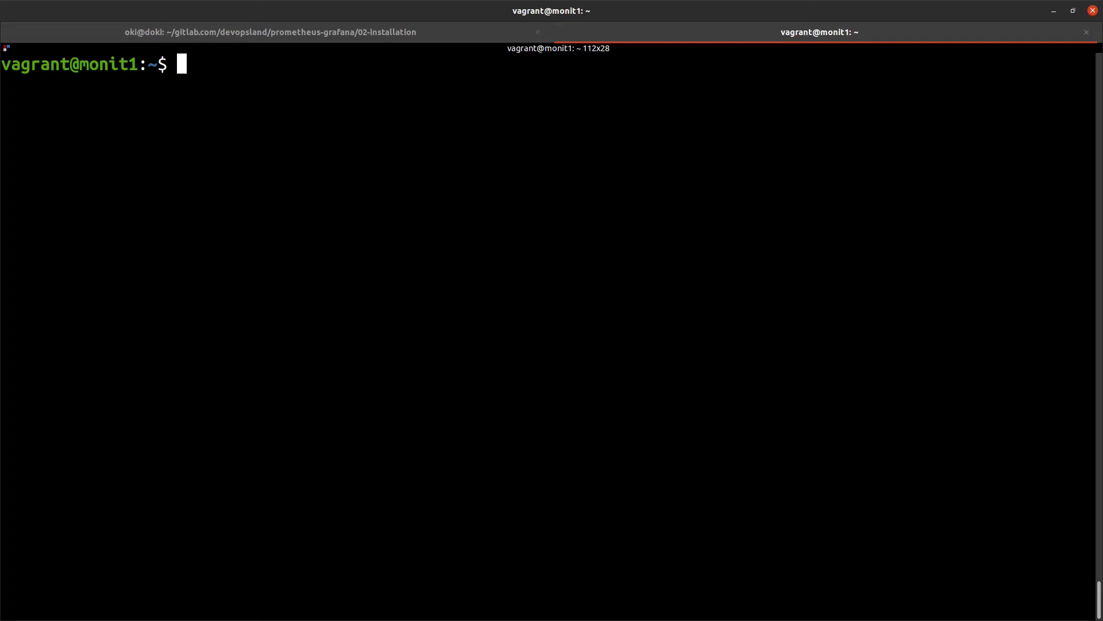
# Run sudo netstat -ntaup to confirm Prometheus is listening on port 9090
pyautogui.write('sudo ')
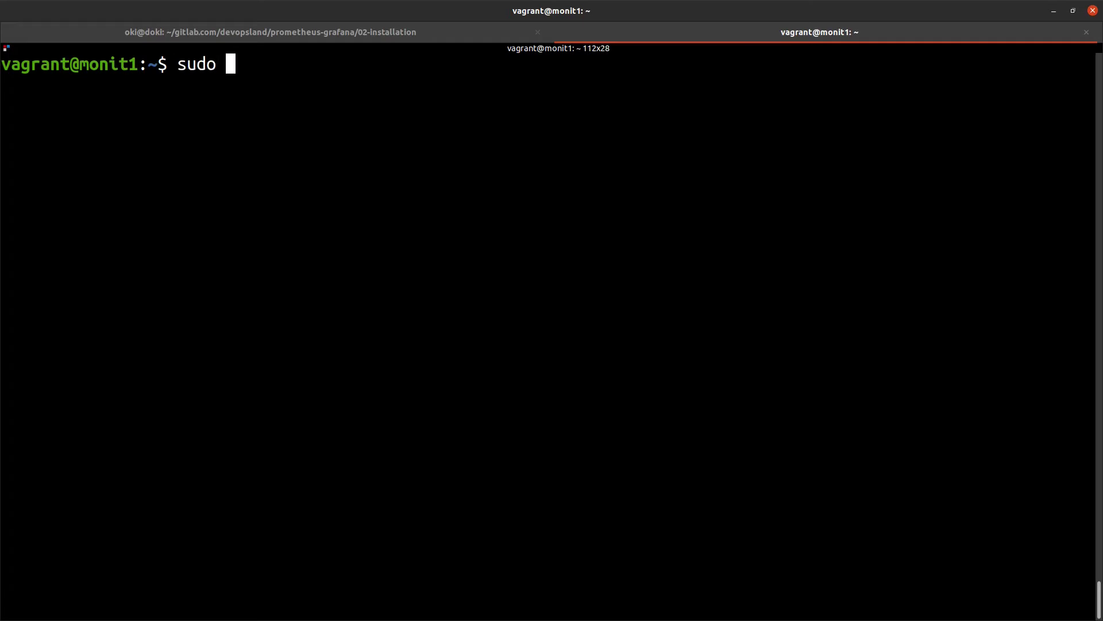
pyautogui.write('netstat ')
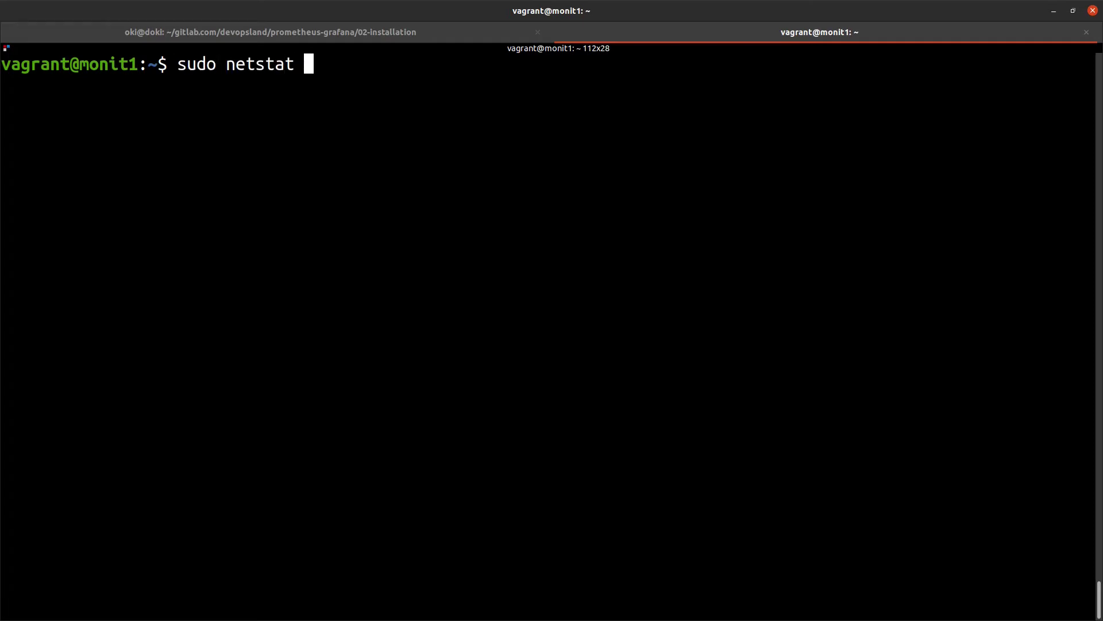
pyautogui.write('-ntaup')
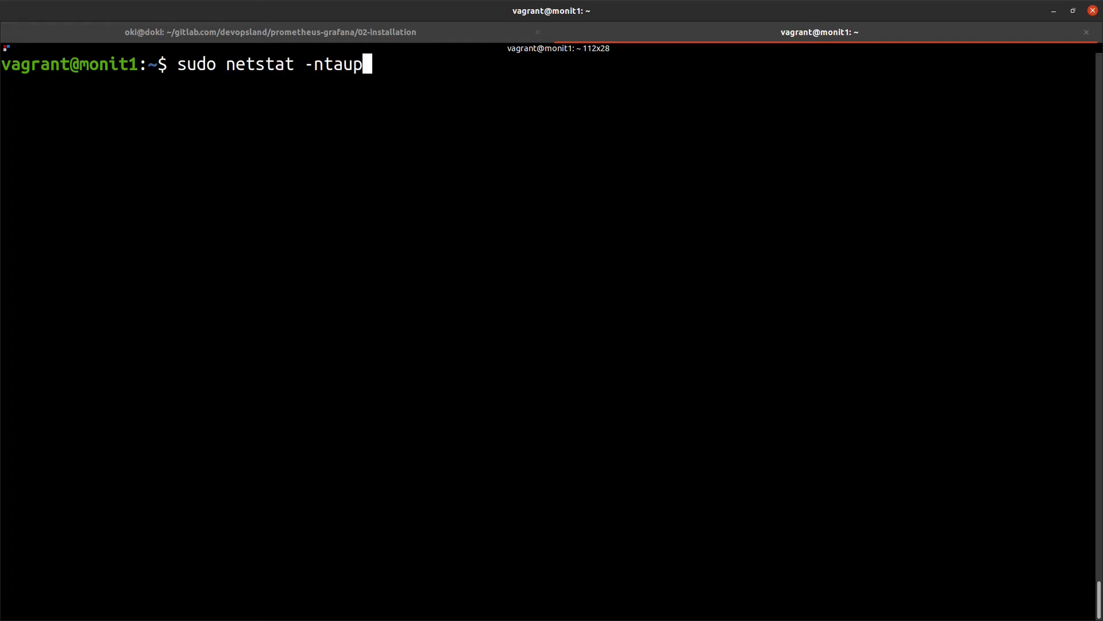
pyautogui.press('Return')
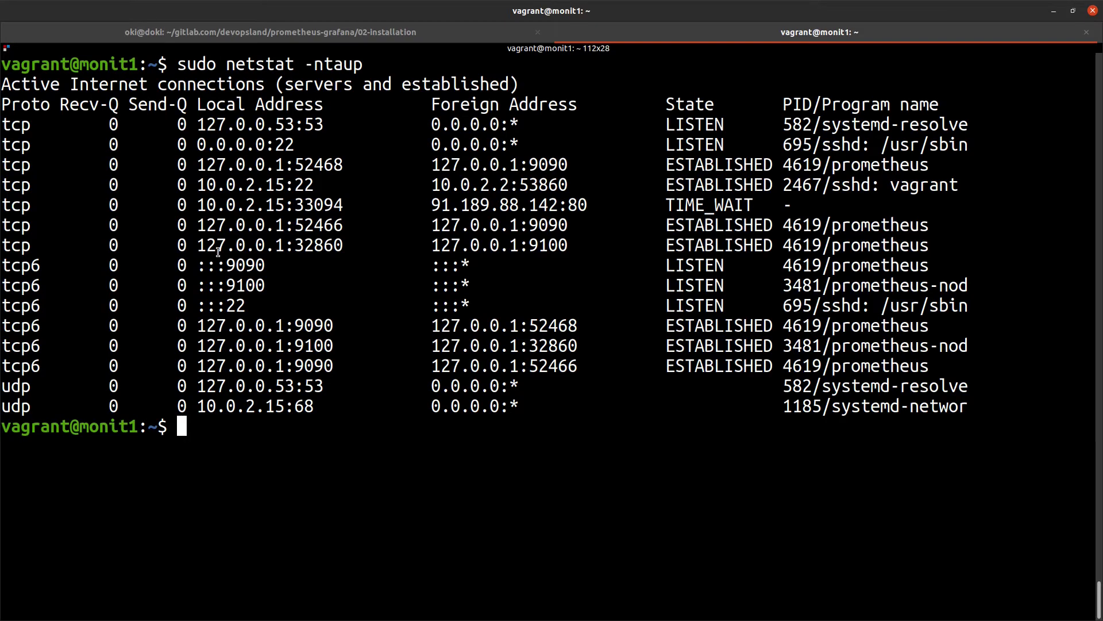
pyautogui.moveTo(943, 264); pyautogui.dragTo(1, 265)
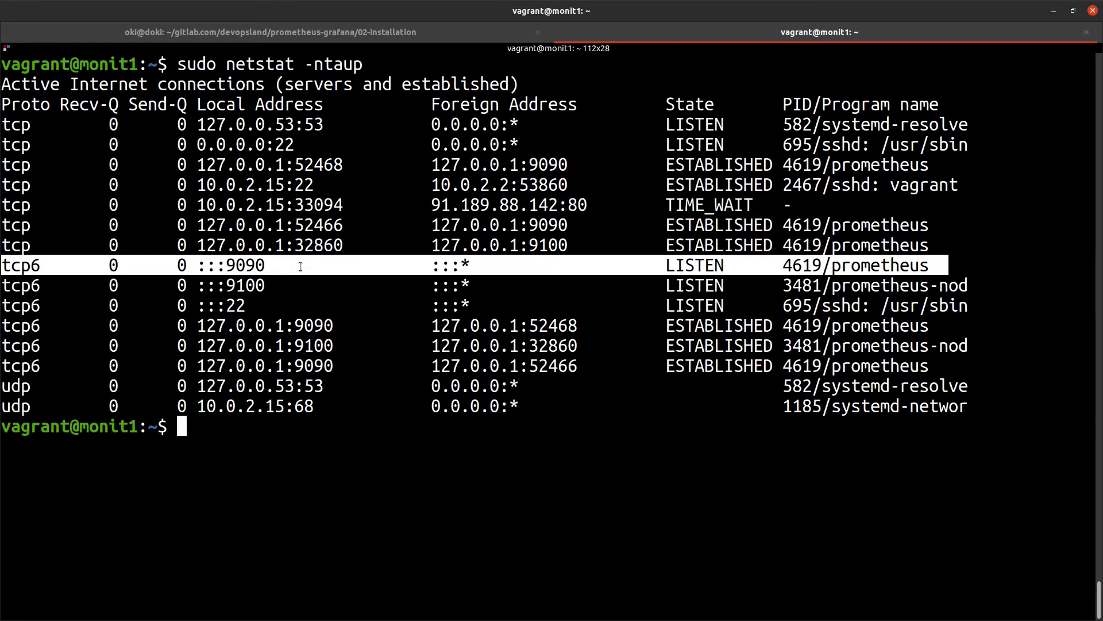
pyautogui.click(408, 421)
# Find monit1's address 192.168.17.25 with ip a and paste it into a new browser tab
pyautogui.write('ip')
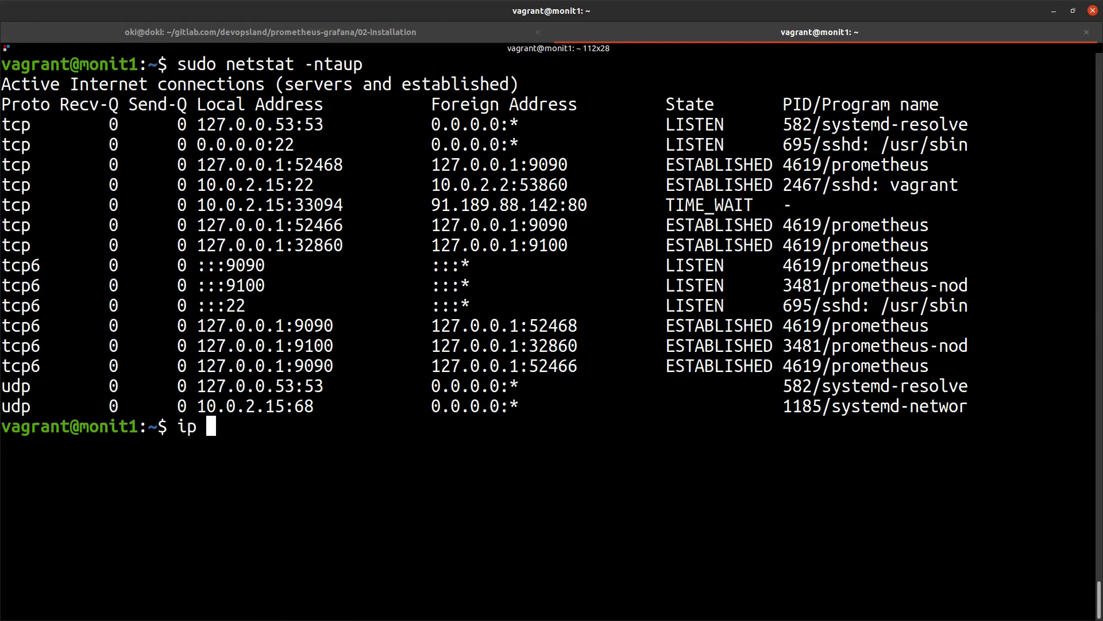
pyautogui.write(' a')
pyautogui.press('Return')
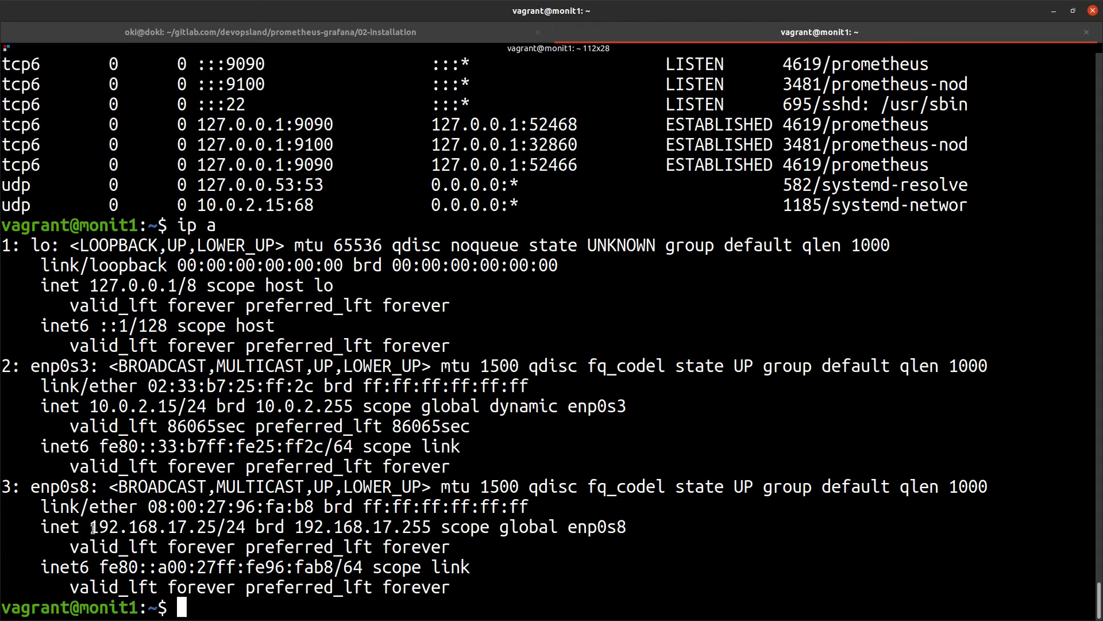
pyautogui.moveTo(90, 526); pyautogui.dragTo(212, 525)
pyautogui.hotkey('ctrl', 'c')
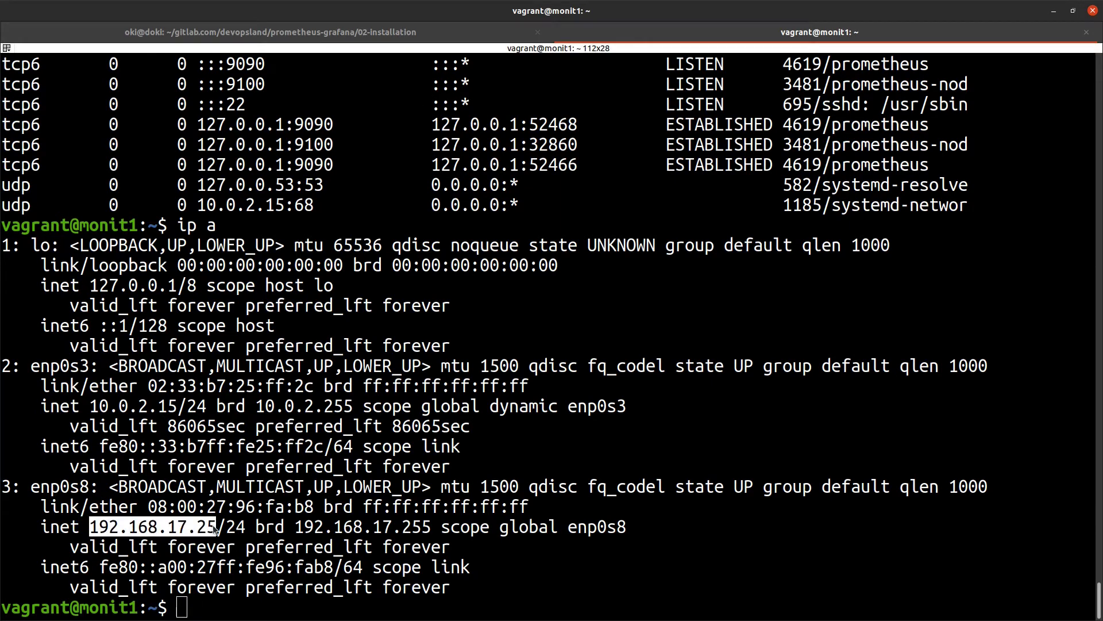
pyautogui.hotkey('alt', 'Tab')
pyautogui.middleClick(183, 27)
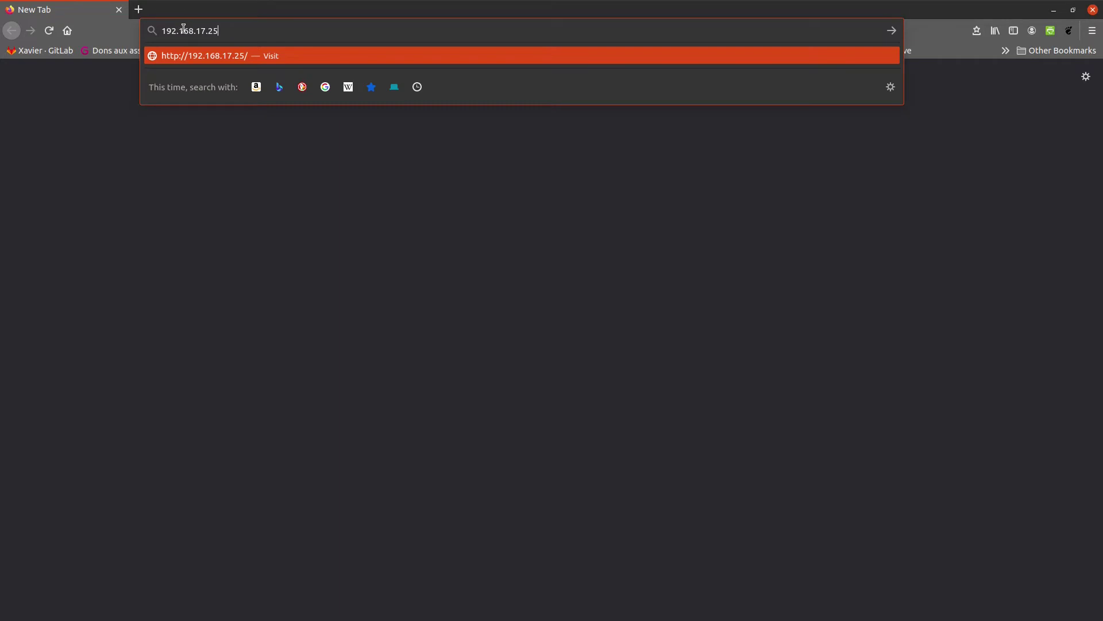
# Load the Prometheus UI at 192.168.17.25:9090, then minimize the browser
pyautogui.write(':9090')
pyautogui.press('Return')
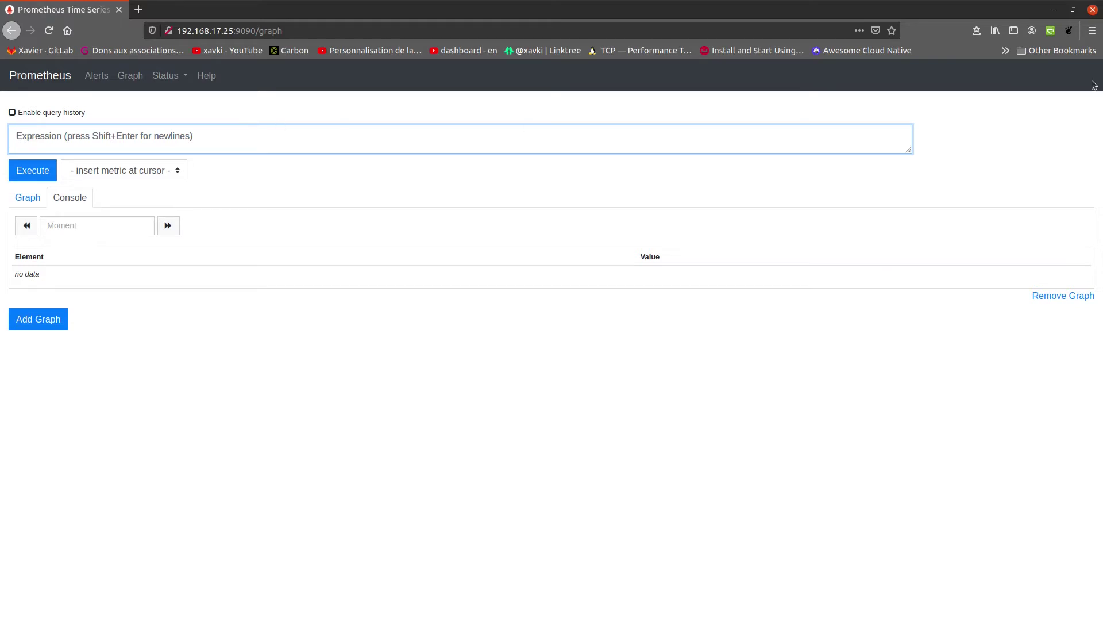
pyautogui.click(1055, 9)
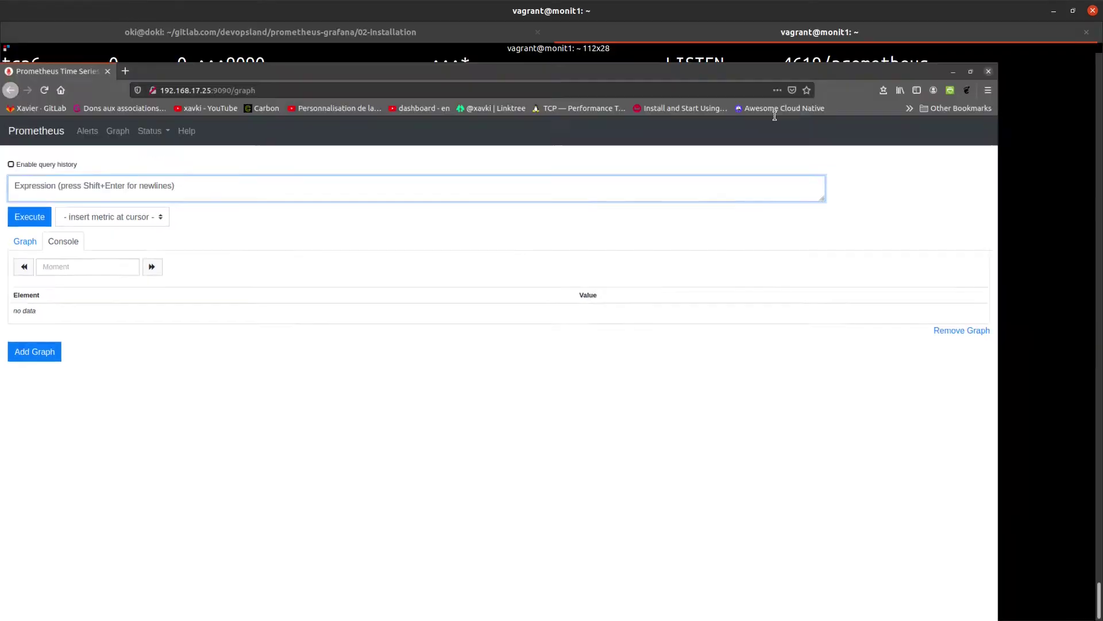
# Open /etc/prometheus/prometheus.yml in vim with sudo, using a larger terminal font
pyautogui.hotkey('ctrl', 'l')
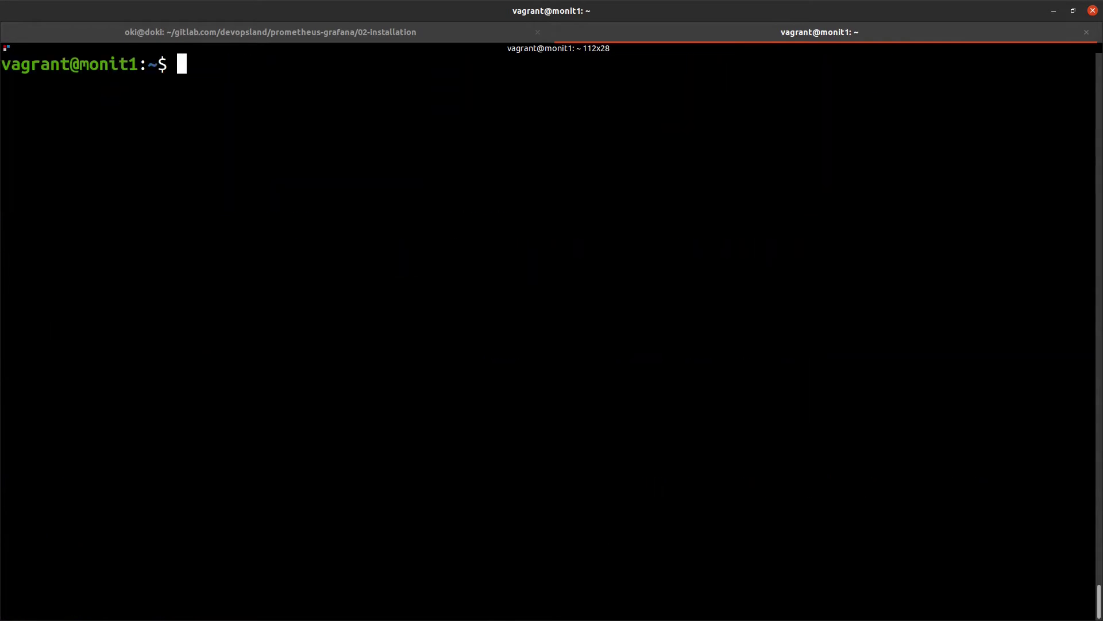
pyautogui.hotkey('ctrl', '+')
pyautogui.write('sudo ')
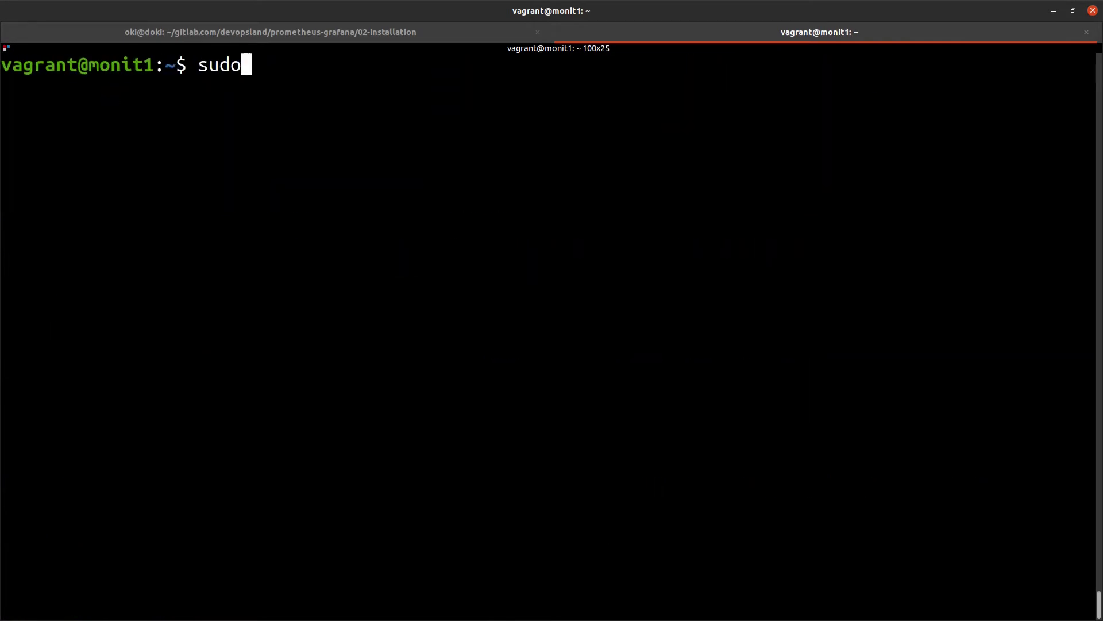
pyautogui.write('vim ')
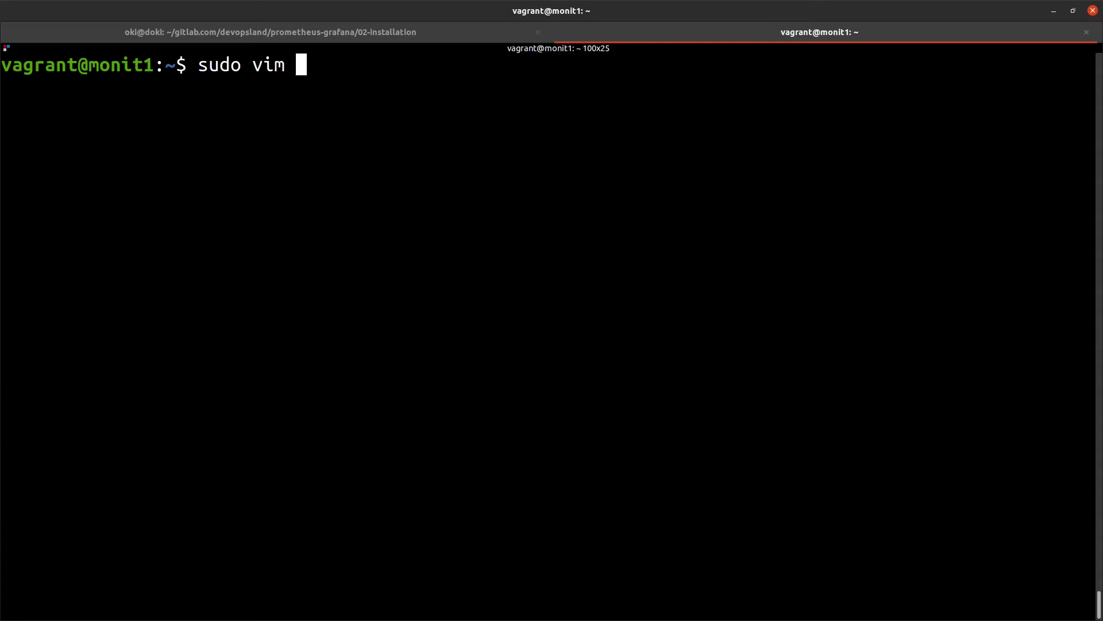
pyautogui.write('/etc/prom')
pyautogui.press('Tab')
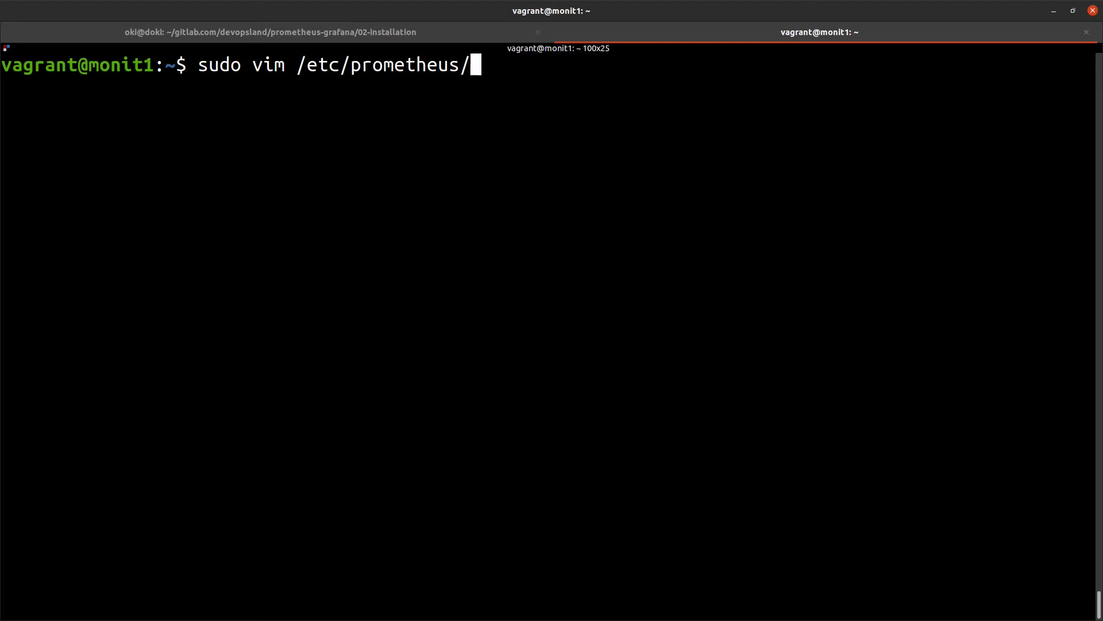
pyautogui.write('prom')
pyautogui.press('Tab')
pyautogui.press('Return')
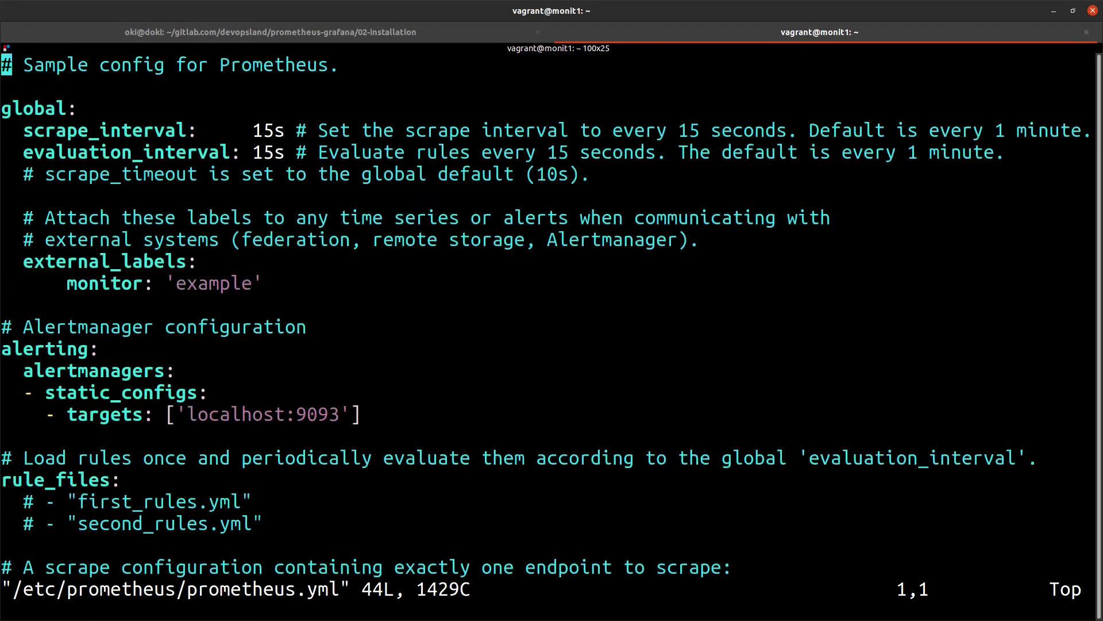
# Review prometheus.yml to the end, quit with :q! unchanged, and show the reload-commands slide
pyautogui.press('j')
pyautogui.press('j')
pyautogui.press('j')
pyautogui.hotkey('shift', 'g')
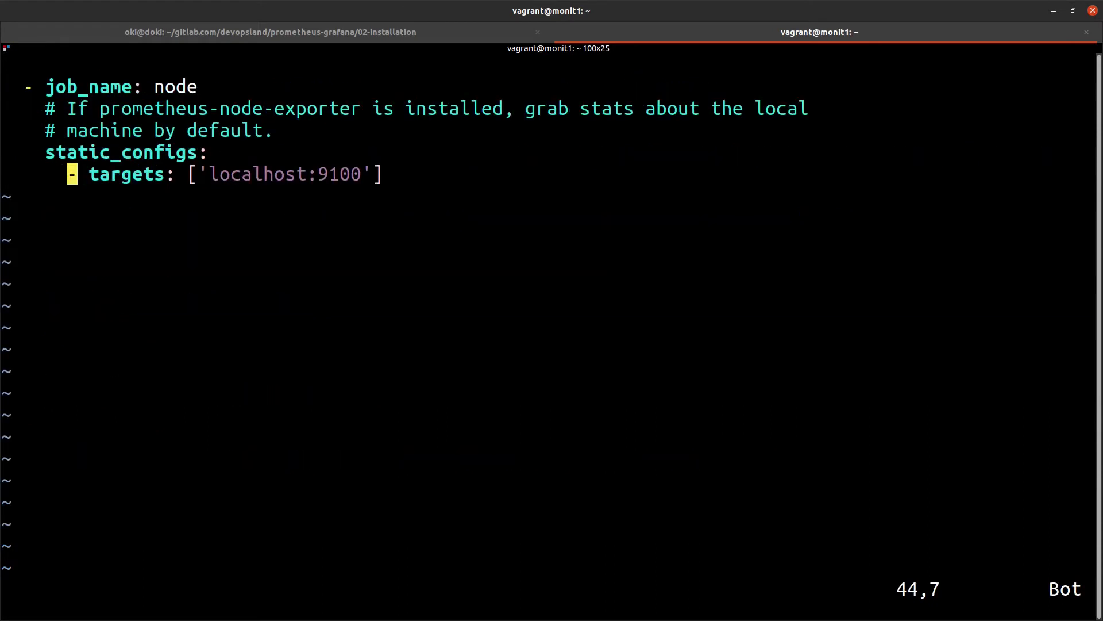
pyautogui.write(':q')
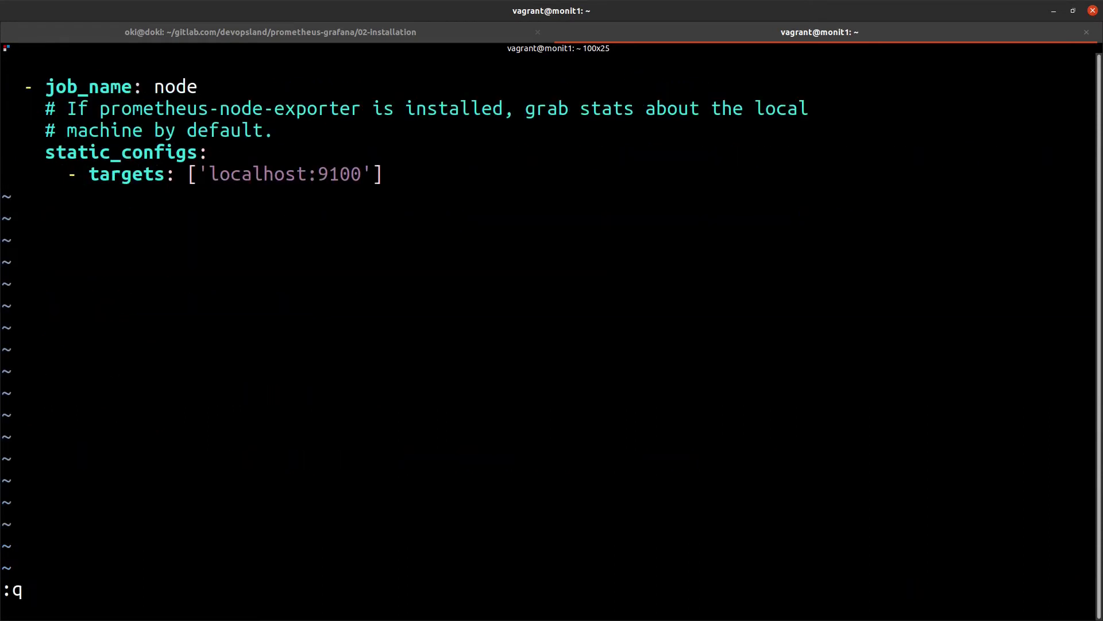
pyautogui.write(':')
pyautogui.press('Return')
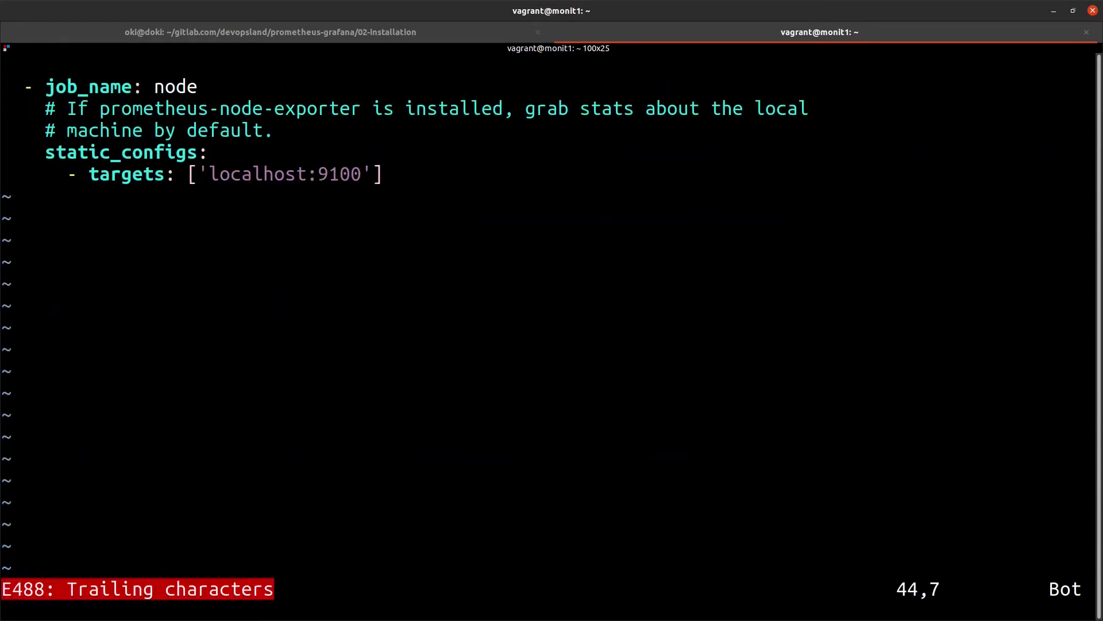
pyautogui.write(':q!')
pyautogui.press('Return')
pyautogui.hotkey('ctrl', 'l')
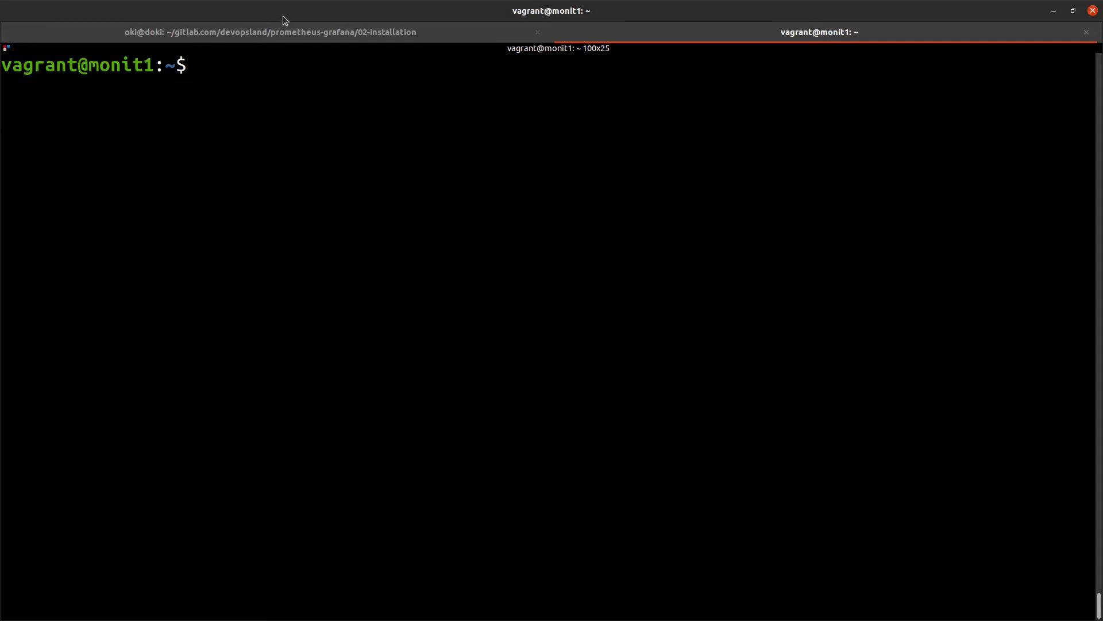
pyautogui.click(286, 27)
pyautogui.press('Right')
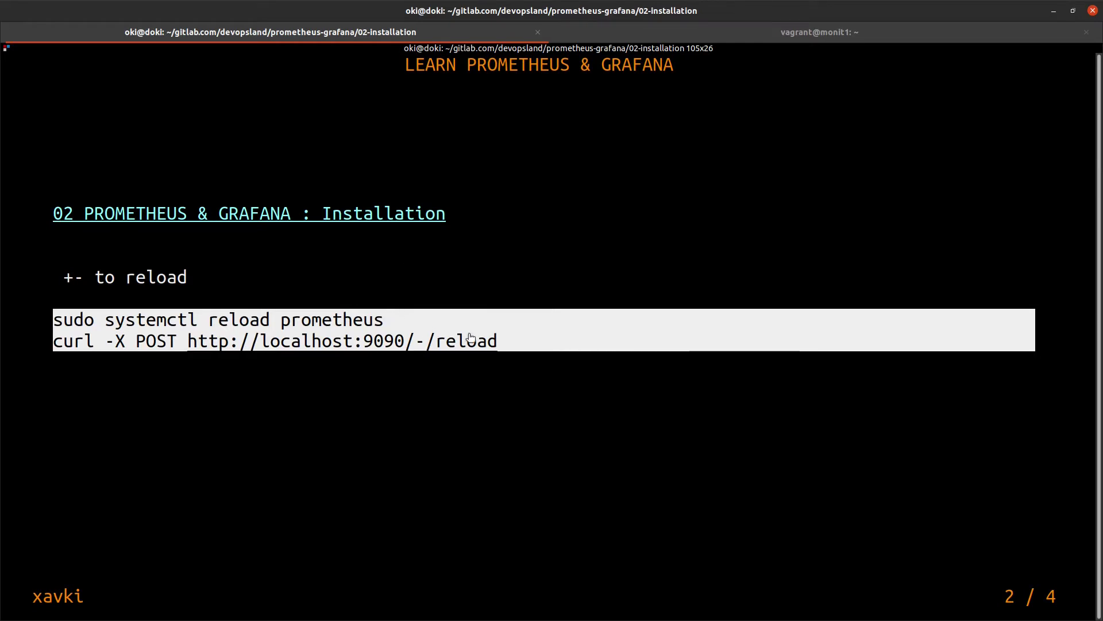
# Run curl -X POST localhost:9090/-/reload on monit1; it reports Lifecycle API not enabled
pyautogui.moveTo(504, 341); pyautogui.dragTo(53, 341)
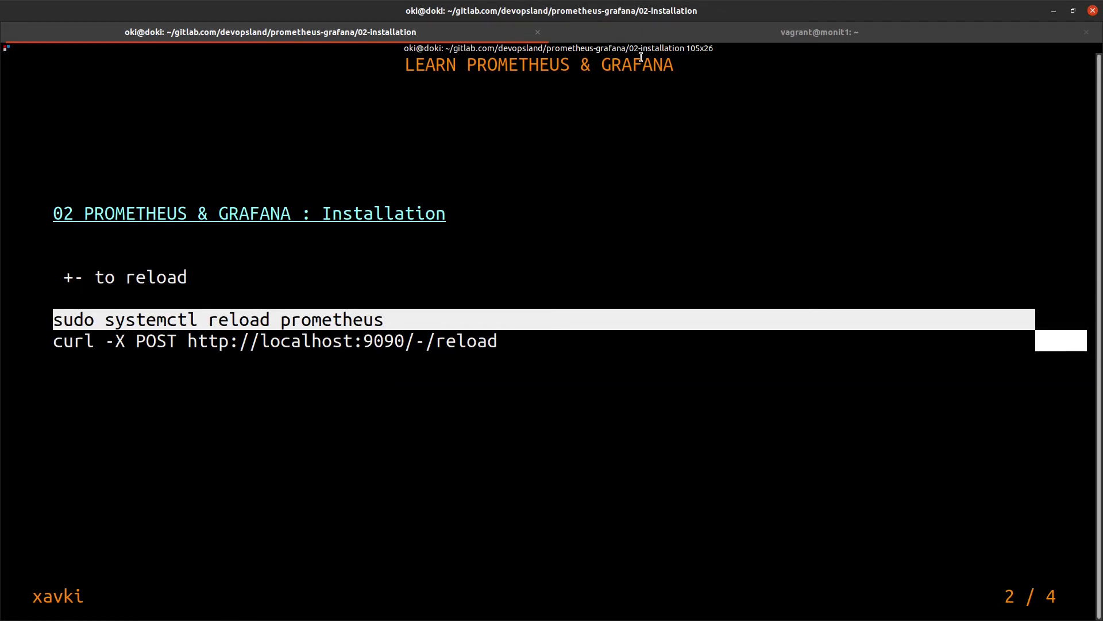
pyautogui.click(622, 34)
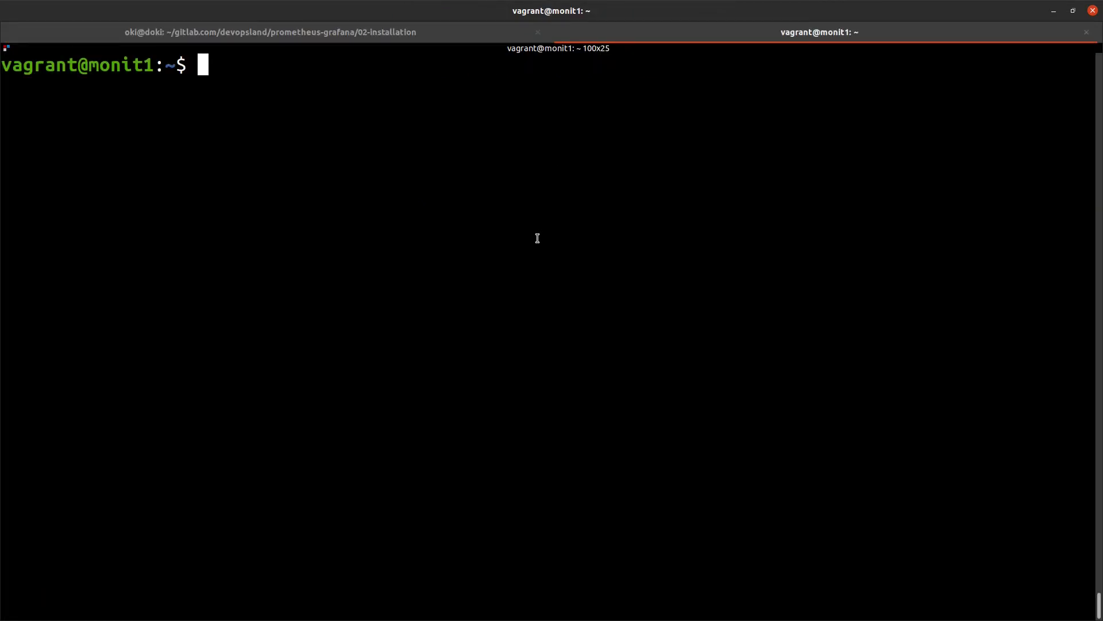
pyautogui.write('curl -X POST http://localhost:9090/-/reload')
pyautogui.press('Return')
pyautogui.press('Return')
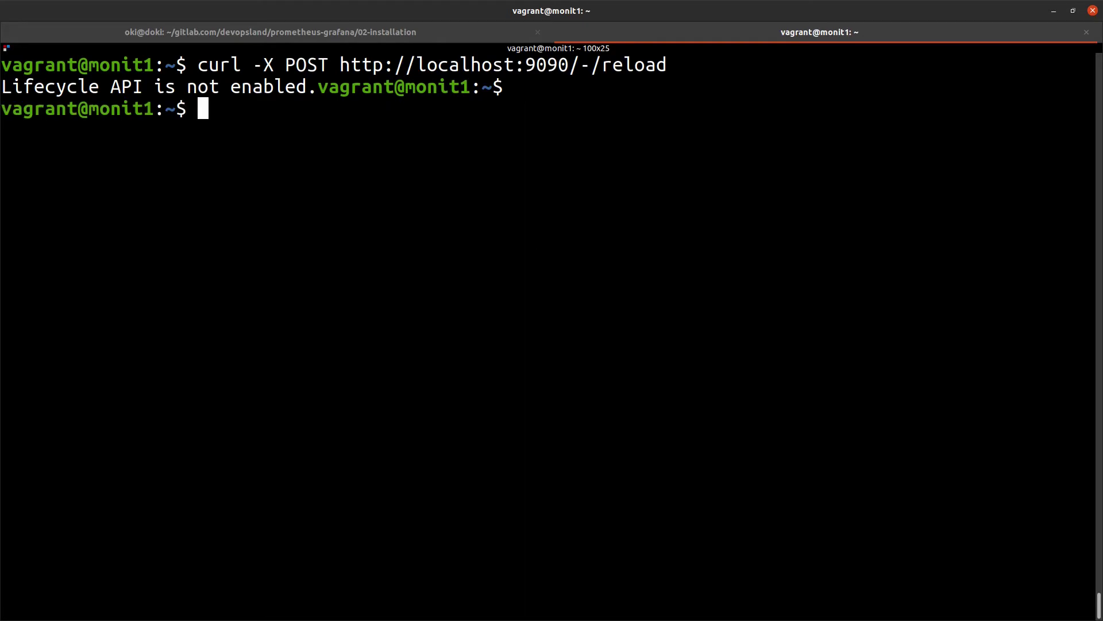
pyautogui.moveTo(308, 87); pyautogui.dragTo(1, 86)
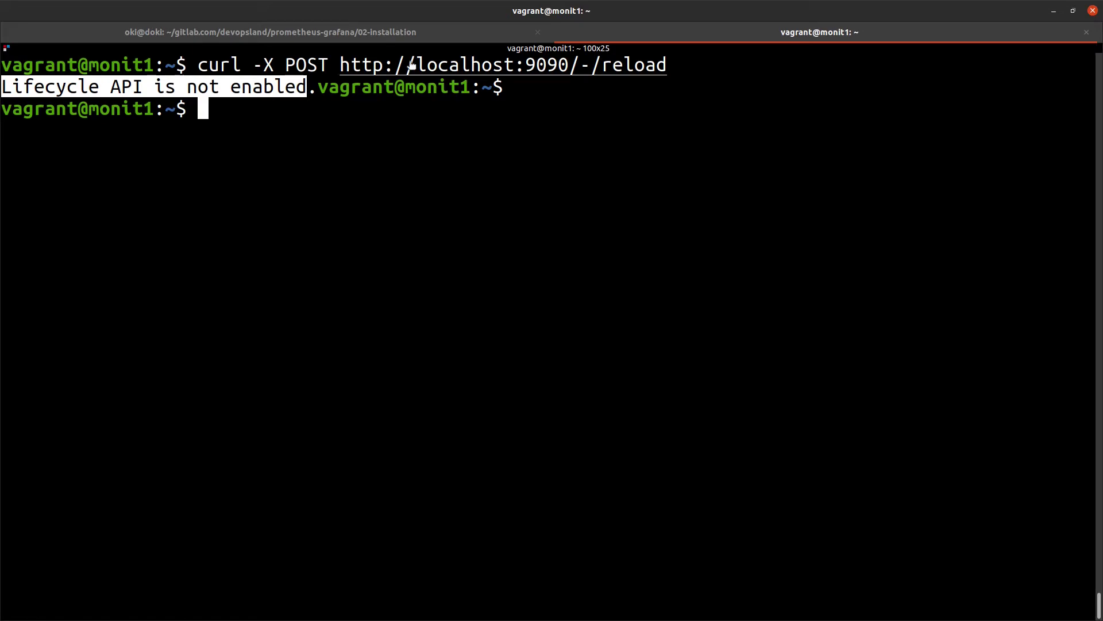
pyautogui.click(426, 34)
pyautogui.press('Right')
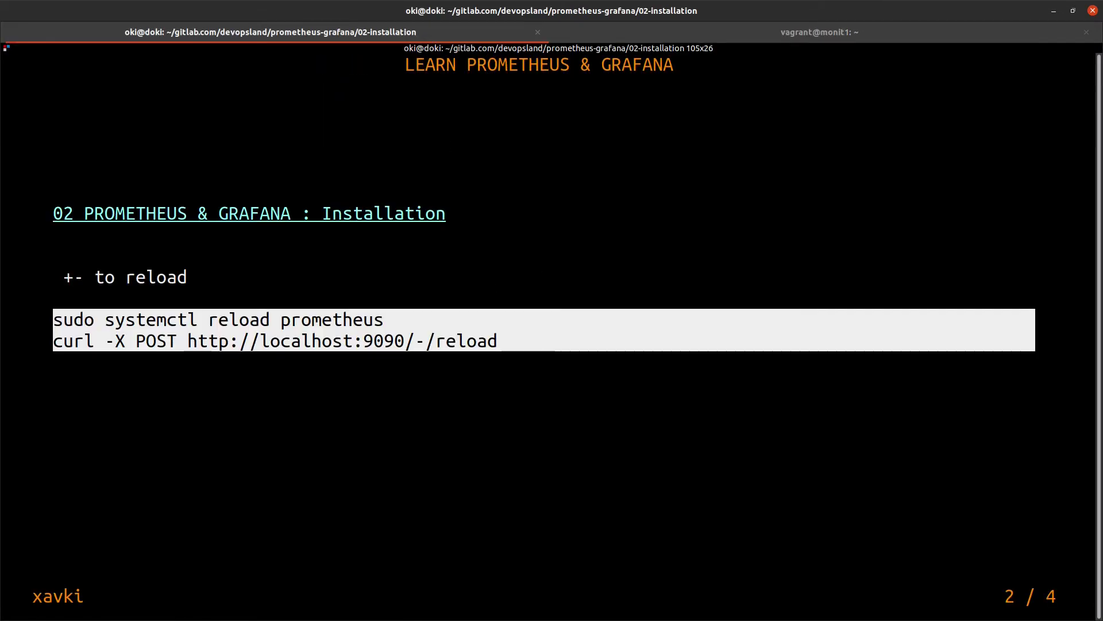
# Explain the docker run command's config and data paths, -p 9090:9090 and the prometheus image
pyautogui.press('Right')
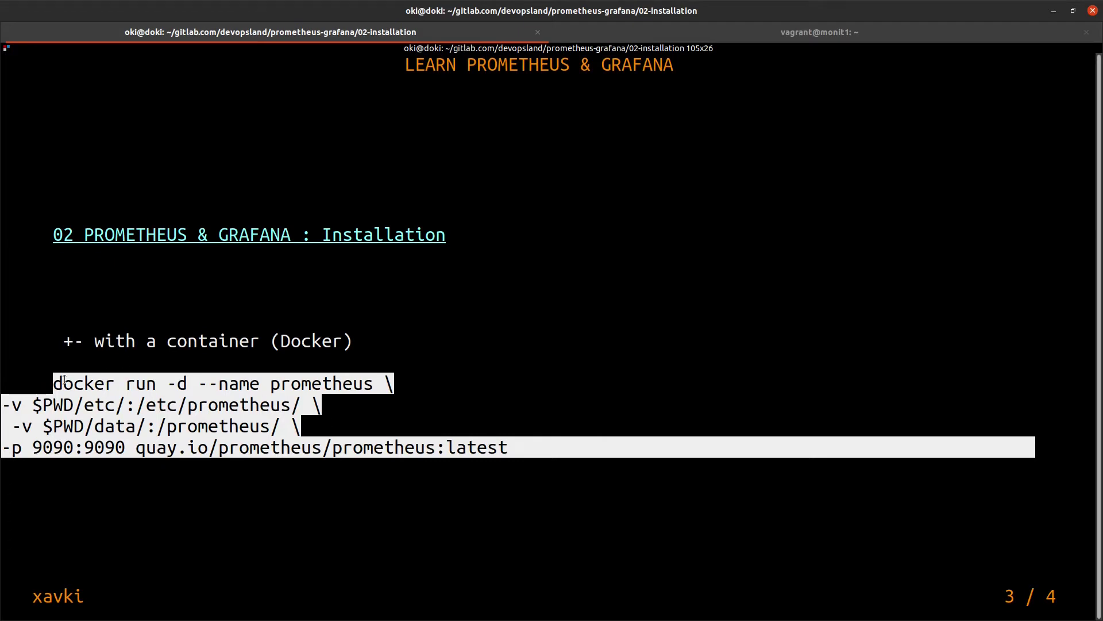
pyautogui.moveTo(52, 381); pyautogui.dragTo(447, 431)
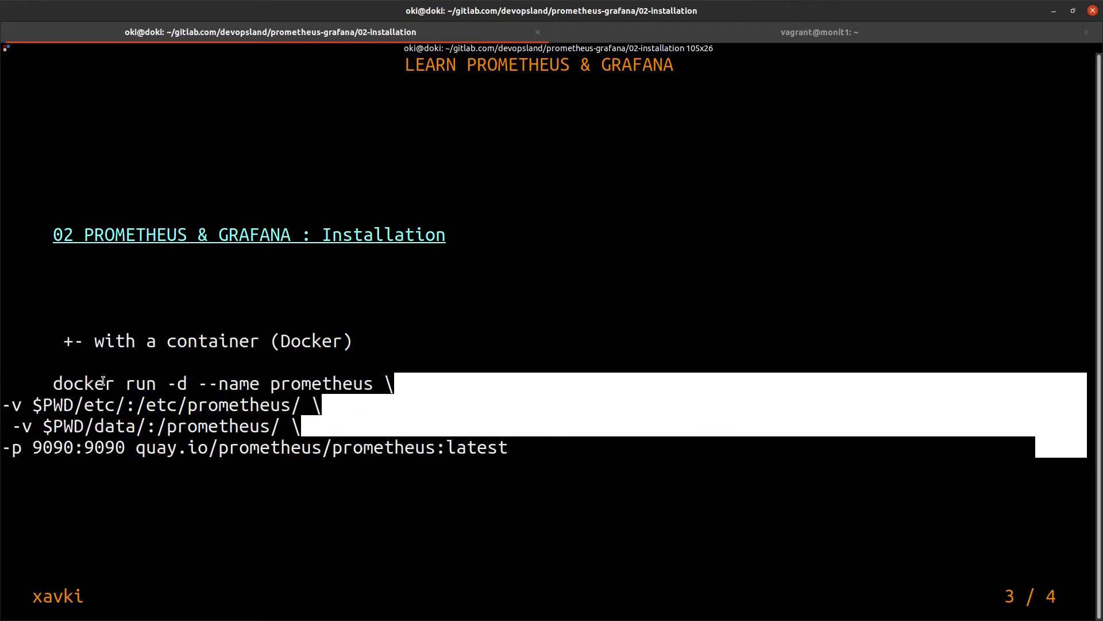
pyautogui.click(311, 402)
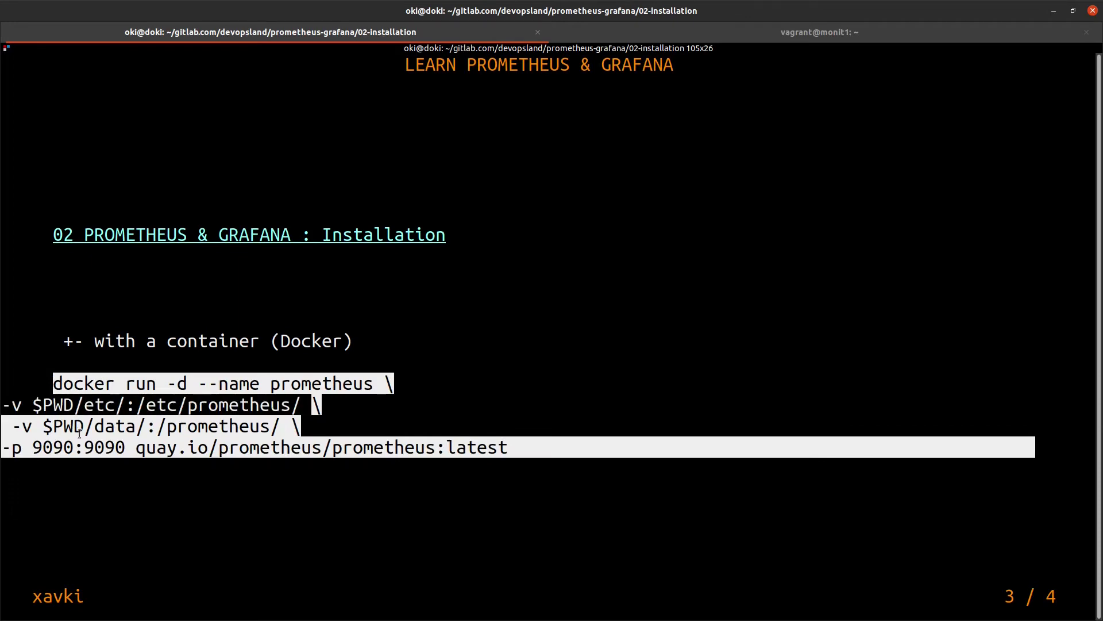
pyautogui.moveTo(306, 404); pyautogui.dragTo(137, 405)
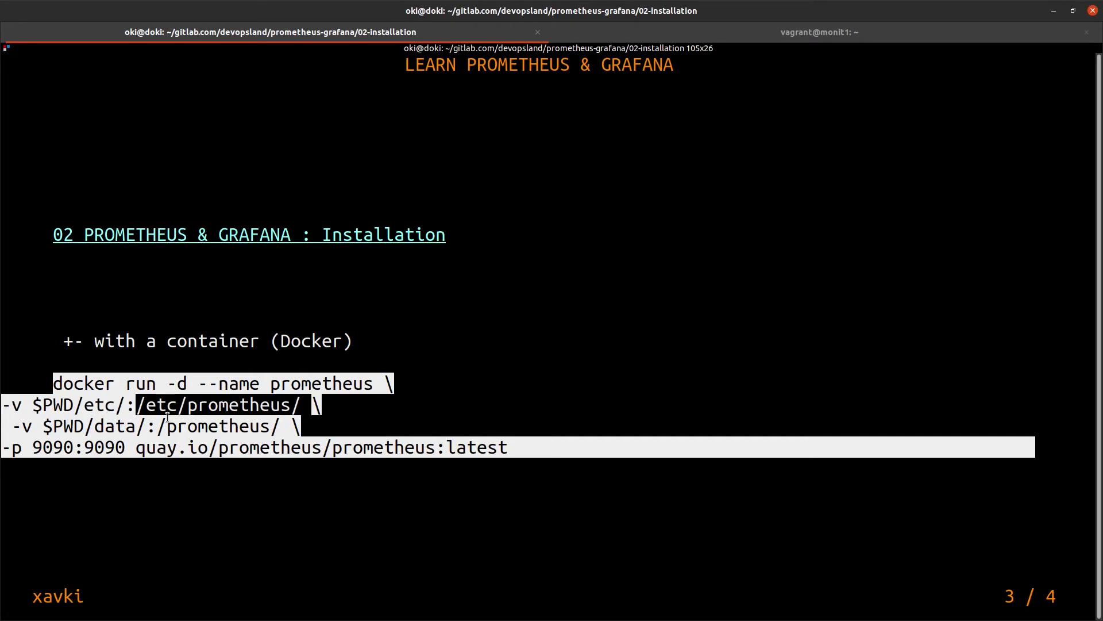
pyautogui.moveTo(283, 427); pyautogui.dragTo(158, 428)
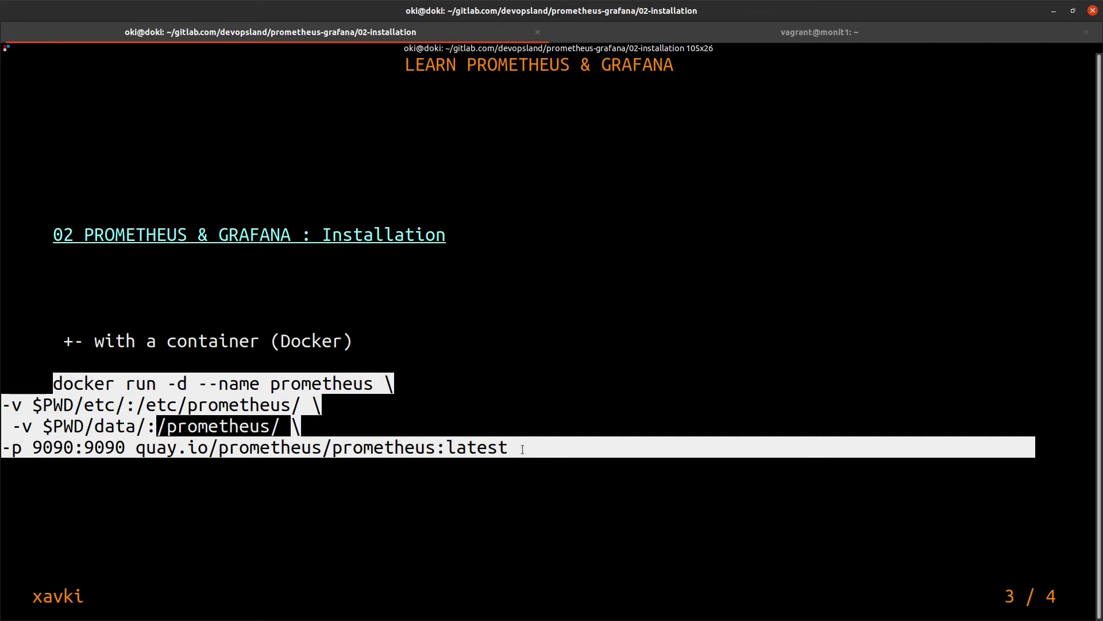
pyautogui.moveTo(523, 449); pyautogui.dragTo(131, 448)
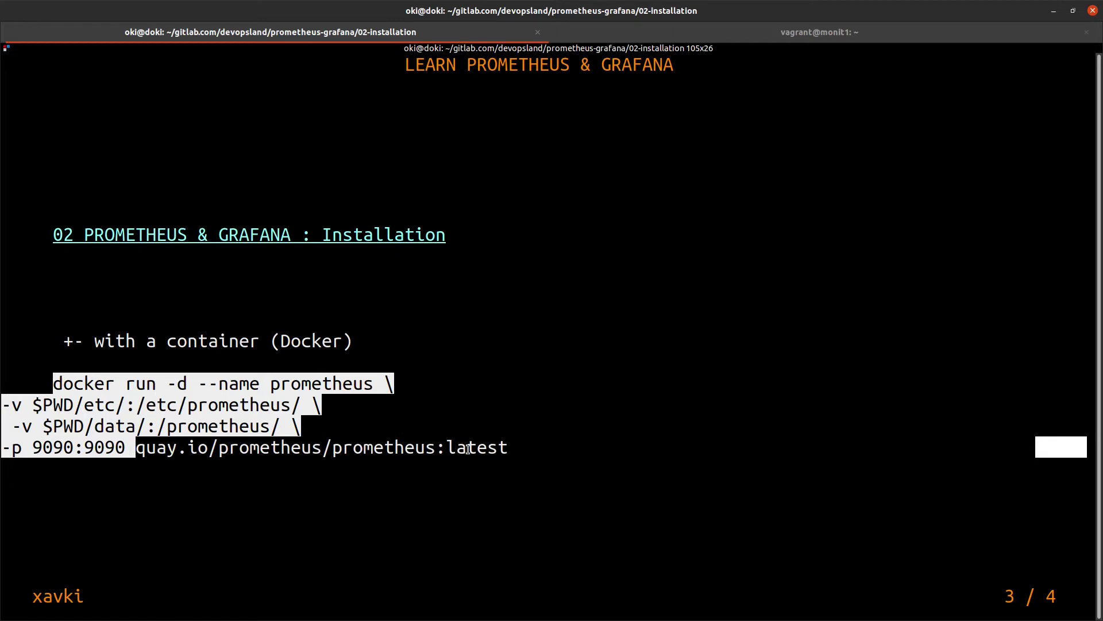
pyautogui.moveTo(469, 449); pyautogui.dragTo(506, 445)
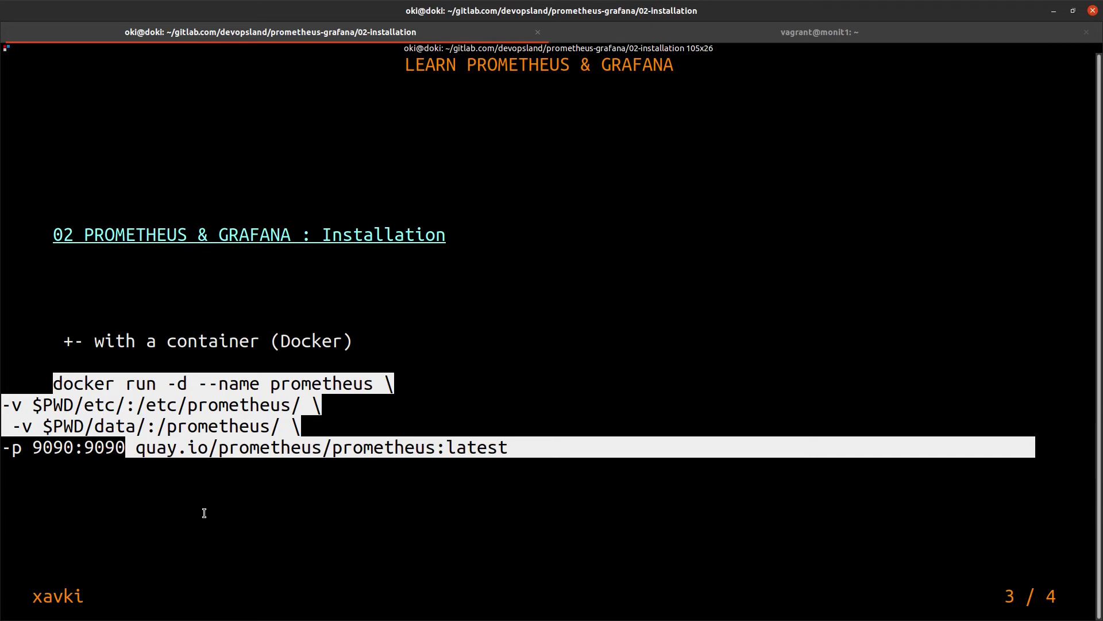
pyautogui.press('Right')
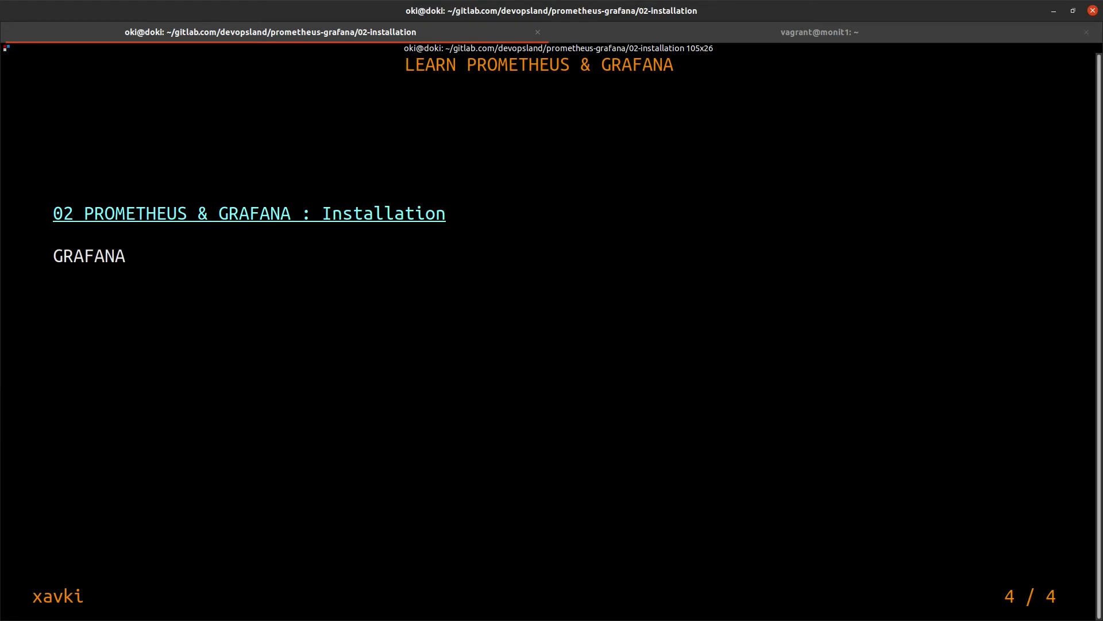
# Copy the Grafana wget gpg.key command from the slide and run it on monit1
pyautogui.press('Right')
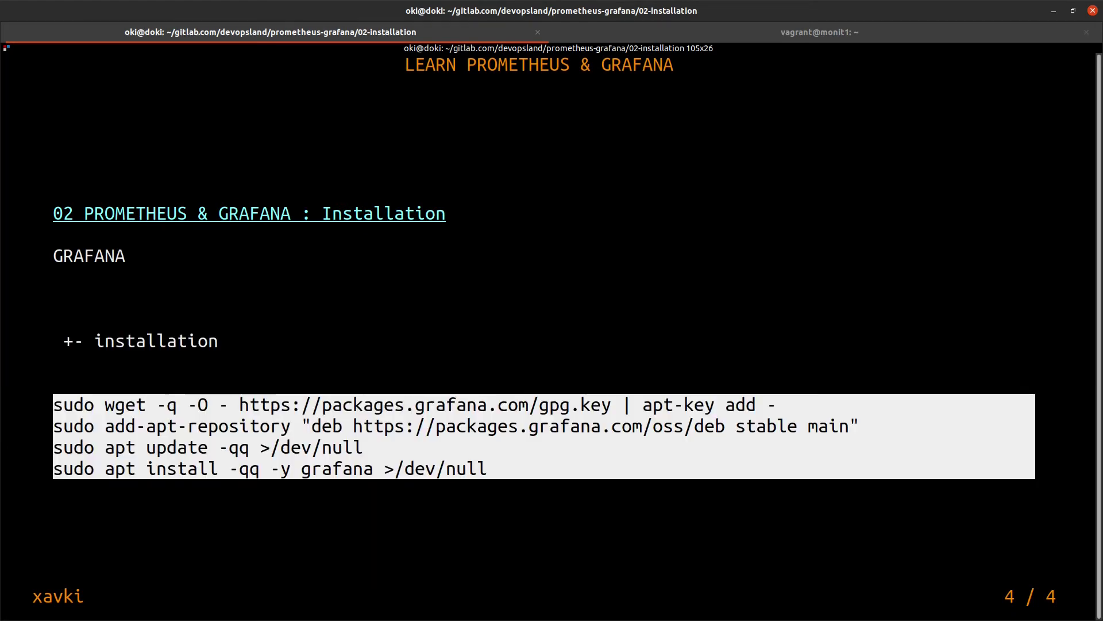
pyautogui.moveTo(776, 402); pyautogui.dragTo(47, 404)
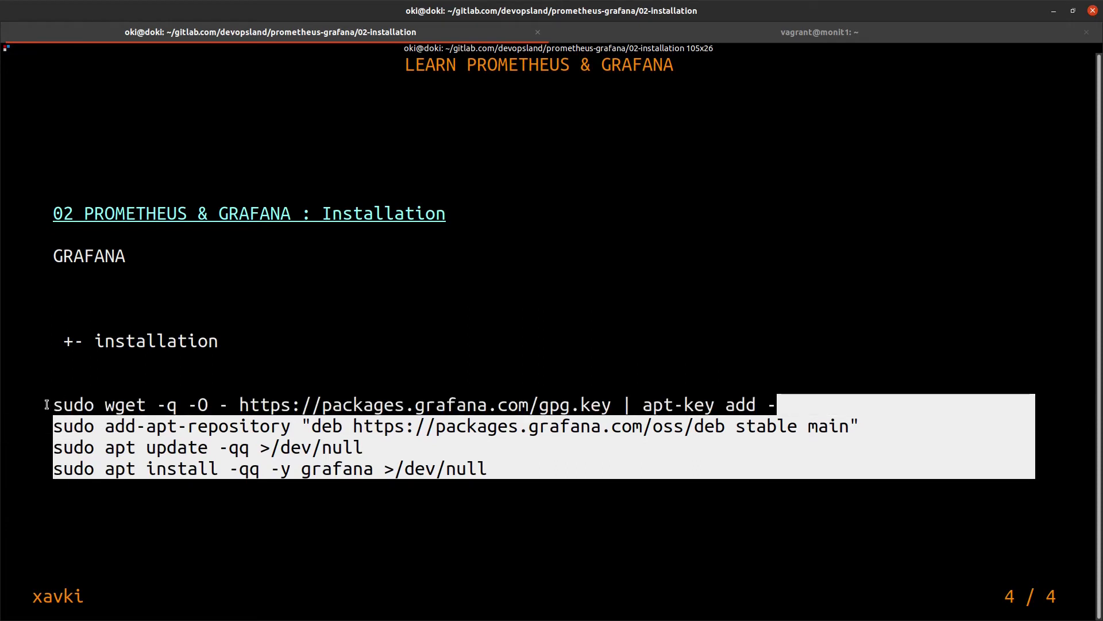
pyautogui.click(588, 24)
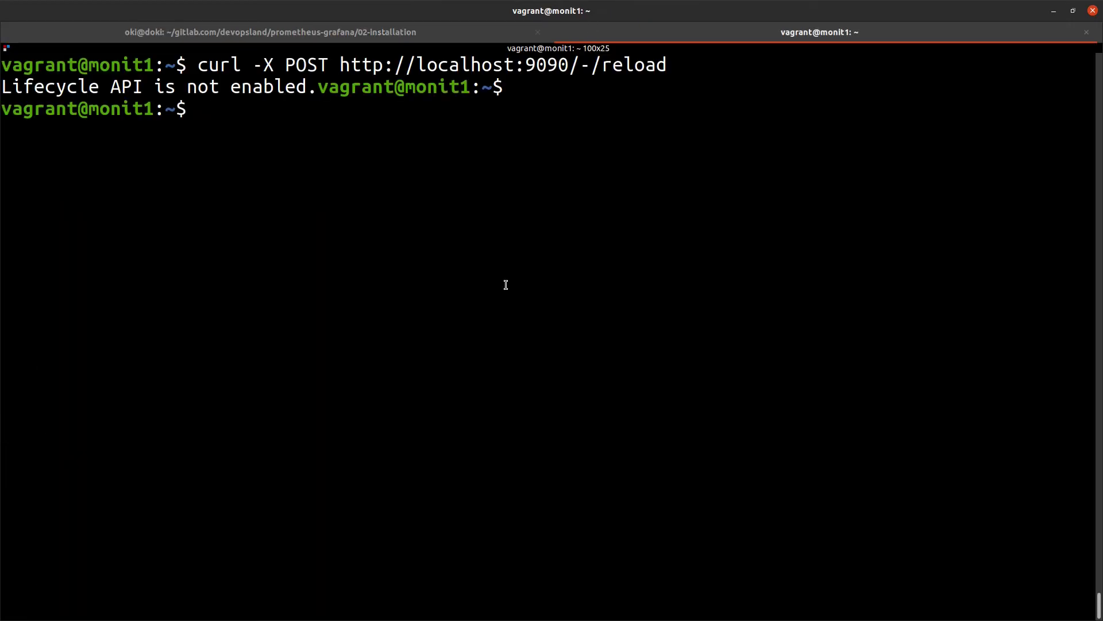
pyautogui.write('sudo wget -q -O - https://packages.grafana.com/gpg.key | apt-key add -')
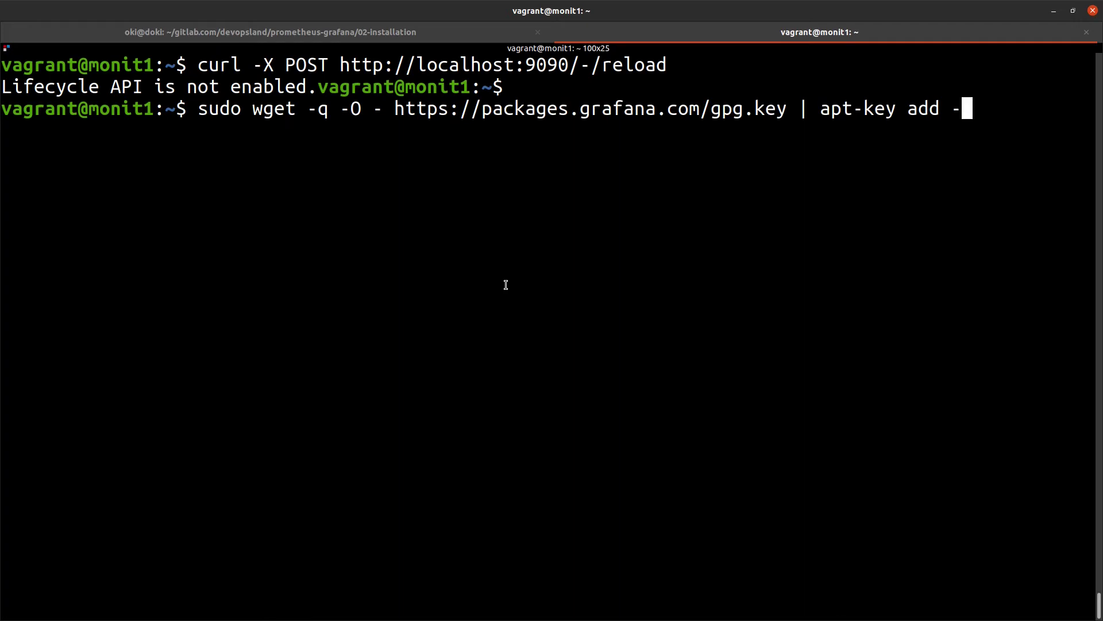
pyautogui.press('Return')
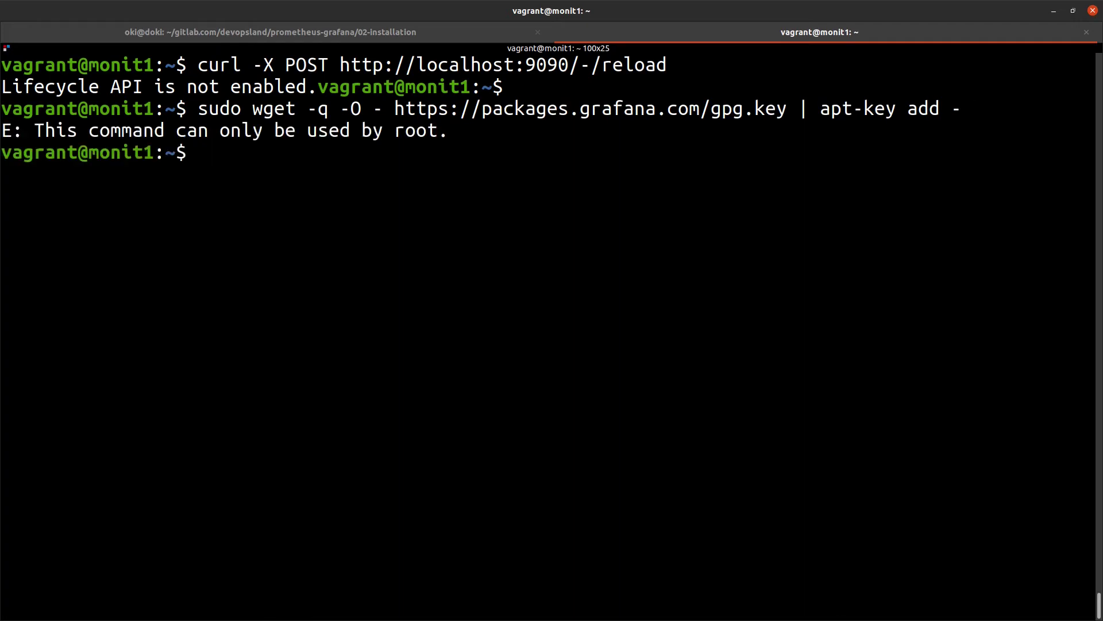
pyautogui.press('Up')
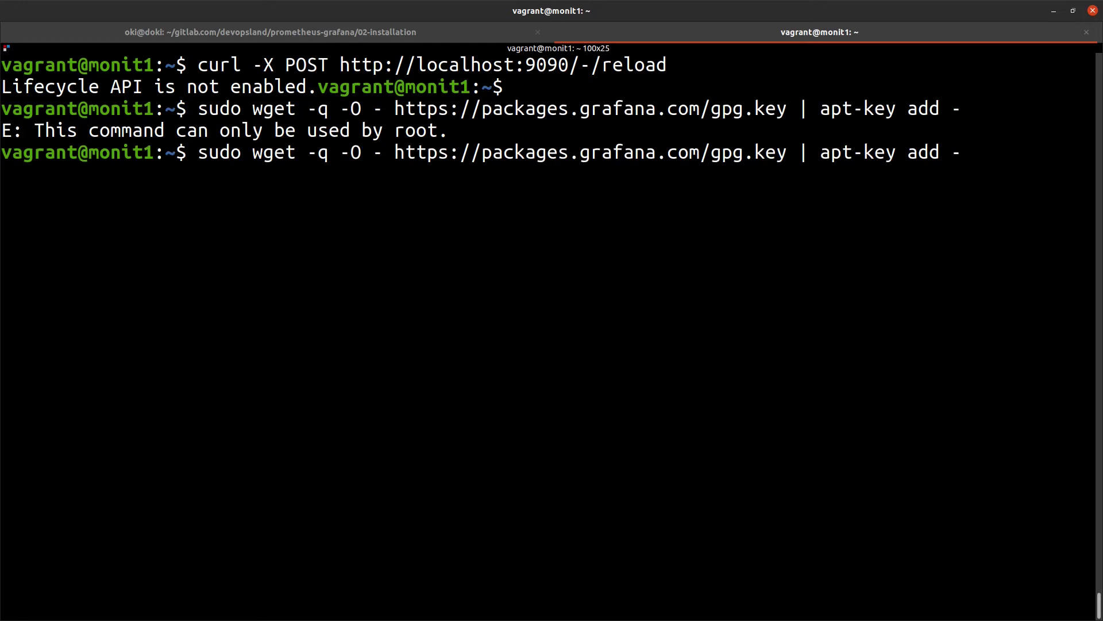
pyautogui.press('Return')
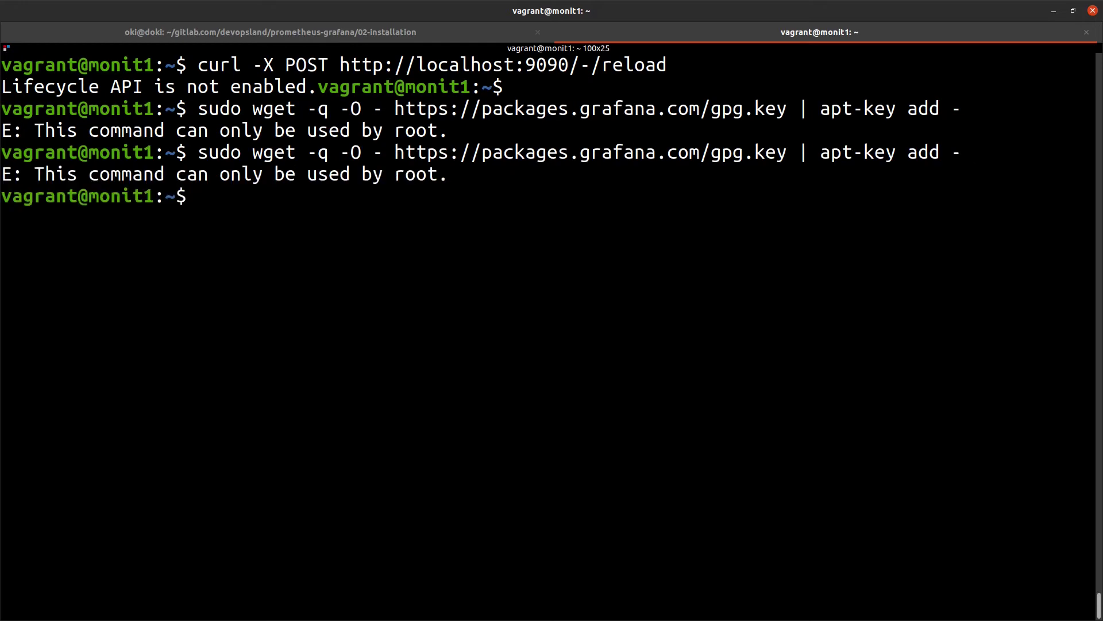
# Move sudo onto apt-key and rerun the key import until it returns OK
pyautogui.press('Up')
pyautogui.press('Left')
pyautogui.press('Left')
pyautogui.press('Left')
pyautogui.press('Left')
pyautogui.press('Left')
pyautogui.press('Left')
pyautogui.press('Left')
pyautogui.press('Left')
pyautogui.press('Left')
pyautogui.press('Left')
pyautogui.press('Left')
pyautogui.press('Left')
pyautogui.press('Left')
pyautogui.press('Left')
pyautogui.press('Left')
pyautogui.press('Left')
pyautogui.press('Left')
pyautogui.press('Left')
pyautogui.press('Left')
pyautogui.press('Left')
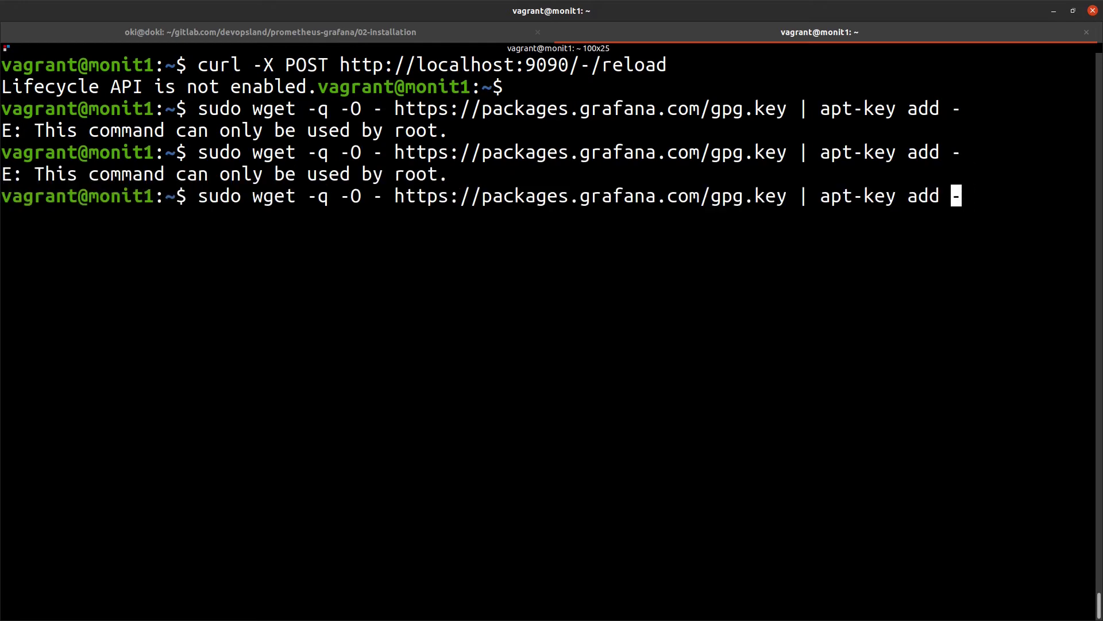
pyautogui.press('Left')
pyautogui.press('Left')
pyautogui.press('Left')
pyautogui.press('Left')
pyautogui.press('Left')
pyautogui.press('Left')
pyautogui.press('Left')
pyautogui.press('Left')
pyautogui.press('Left')
pyautogui.press('Left')
pyautogui.press('Left')
pyautogui.press('Left')
pyautogui.press('Right')
pyautogui.press('Right')
pyautogui.press('Right')
pyautogui.press('Right')
pyautogui.press('Right')
pyautogui.press('Right')
pyautogui.press('Right')
pyautogui.press('Left')
pyautogui.press('Left')
pyautogui.press('Left')
pyautogui.press('Left')
pyautogui.press('Left')
pyautogui.press('Left')
pyautogui.press('Left')
pyautogui.press('Left')
pyautogui.press('Left')
pyautogui.press('Left')
pyautogui.press('Left')
pyautogui.press('Left')
pyautogui.press('Left')
pyautogui.press('Left')
pyautogui.press('Left')
pyautogui.press('Left')
pyautogui.press('Left')
pyautogui.press('Left')
pyautogui.press('Left')
pyautogui.press('Left')
pyautogui.press('Left')
pyautogui.press('Left')
pyautogui.press('Left')
pyautogui.press('Left')
pyautogui.press('Left')
pyautogui.press('Left')
pyautogui.press('Delete')
pyautogui.press('Delete')
pyautogui.press('Delete')
pyautogui.press('End')
pyautogui.press('Left')
pyautogui.press('Left')
pyautogui.press('Left')
pyautogui.press('Left')
pyautogui.press('Left')
pyautogui.press('Left')
pyautogui.press('Left')
pyautogui.press('Left')
pyautogui.press('Left')
pyautogui.press('Left')
pyautogui.press('Left')
pyautogui.press('Left')
pyautogui.press('Left')
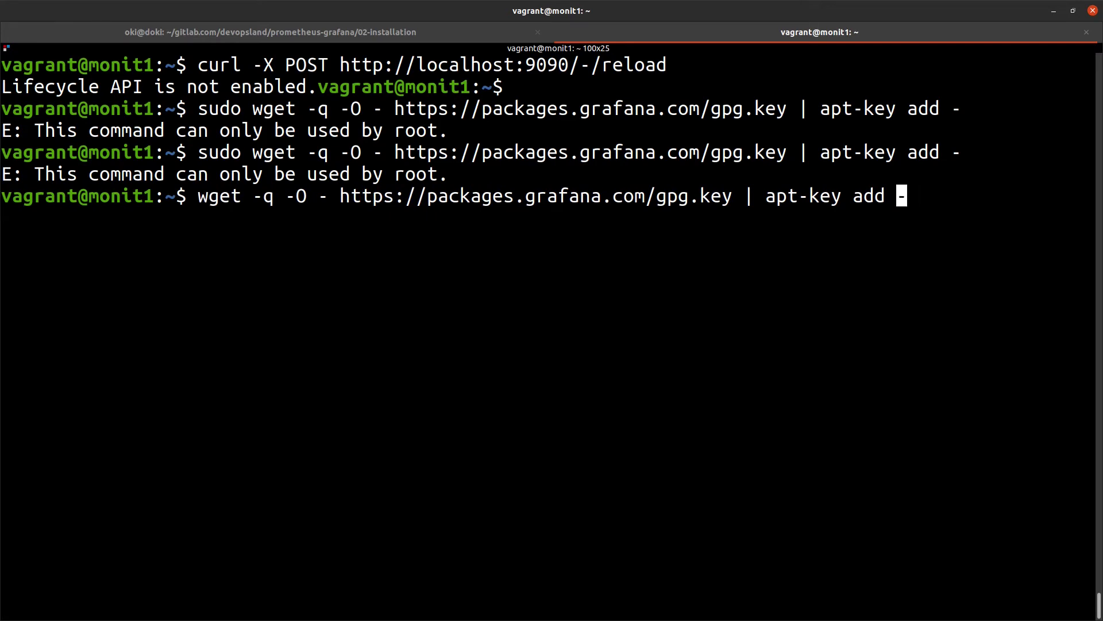
pyautogui.write('sudpo')
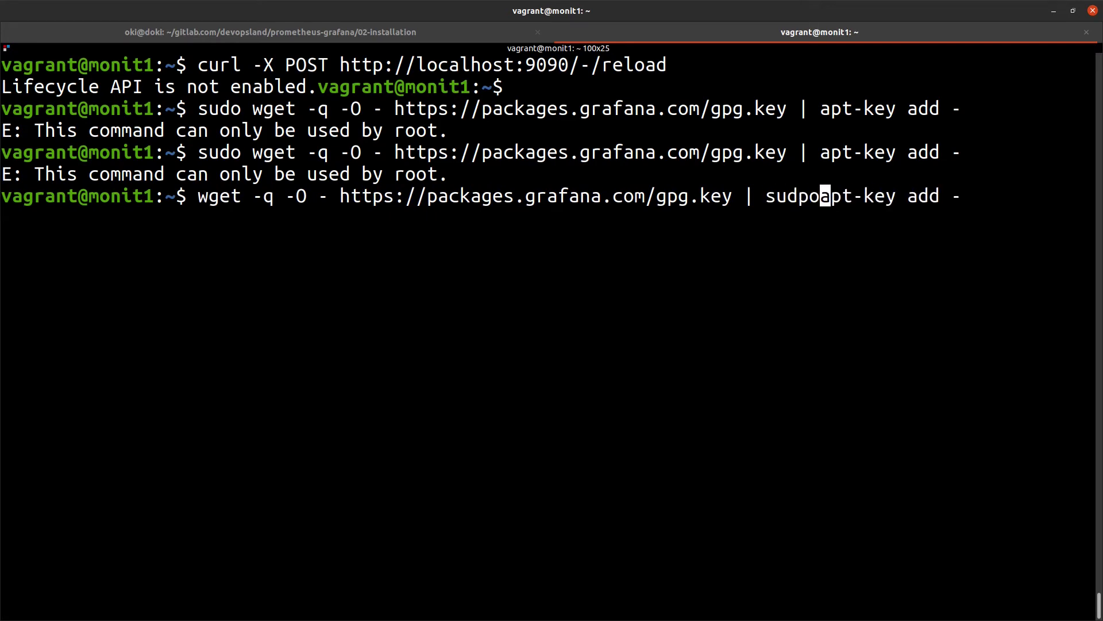
pyautogui.press('BackSpace')
pyautogui.press('BackSpace')
pyautogui.write('o')
pyautogui.press('Return')
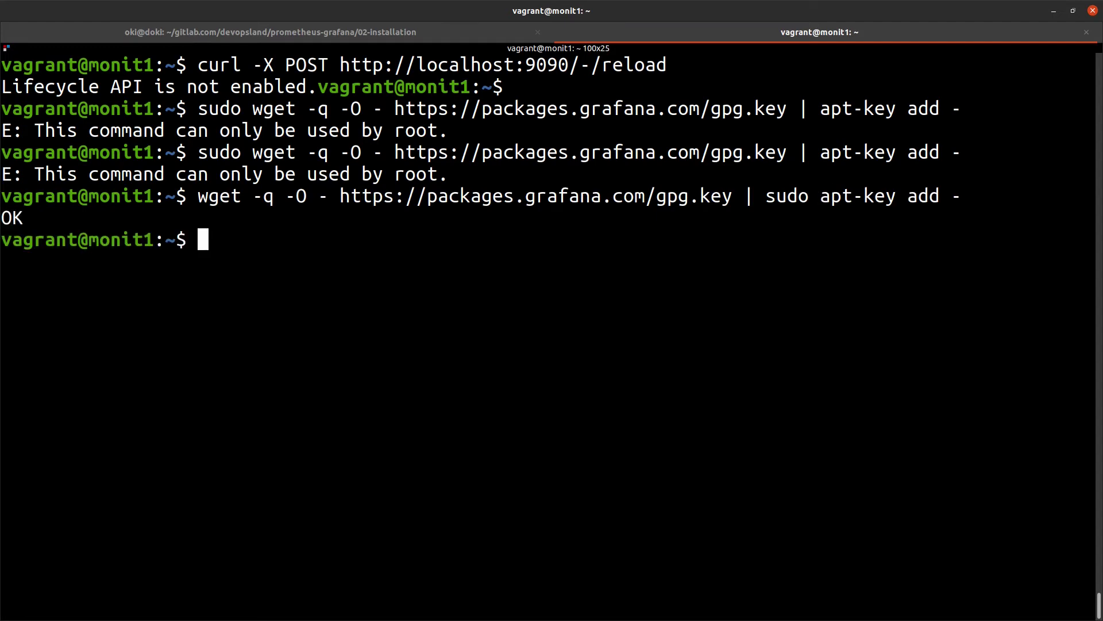
pyautogui.hotkey('ctrl', 'pageup')
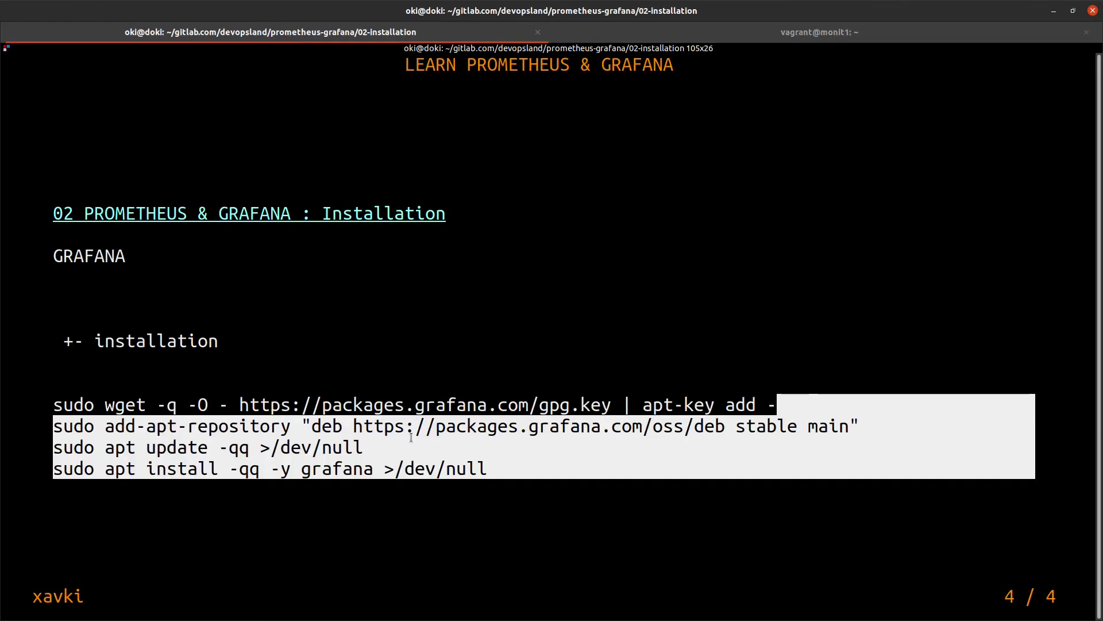
# Add the Grafana stable apt repository on monit1 and run sudo apt update
pyautogui.moveTo(854, 427); pyautogui.dragTo(53, 425)
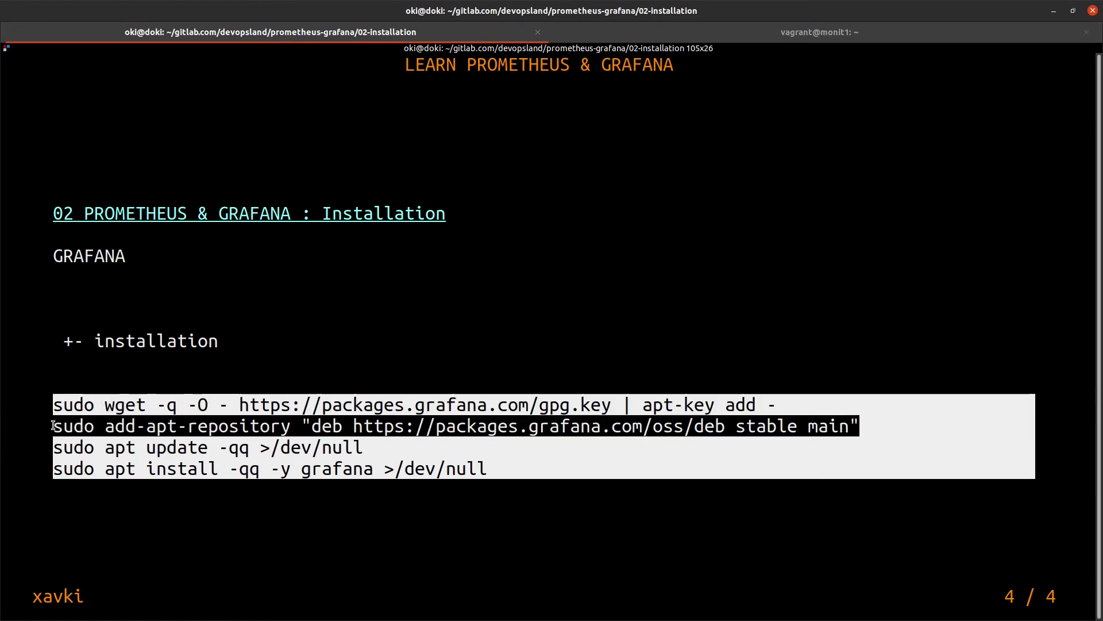
pyautogui.hotkey('ctrl', 'pagedown')
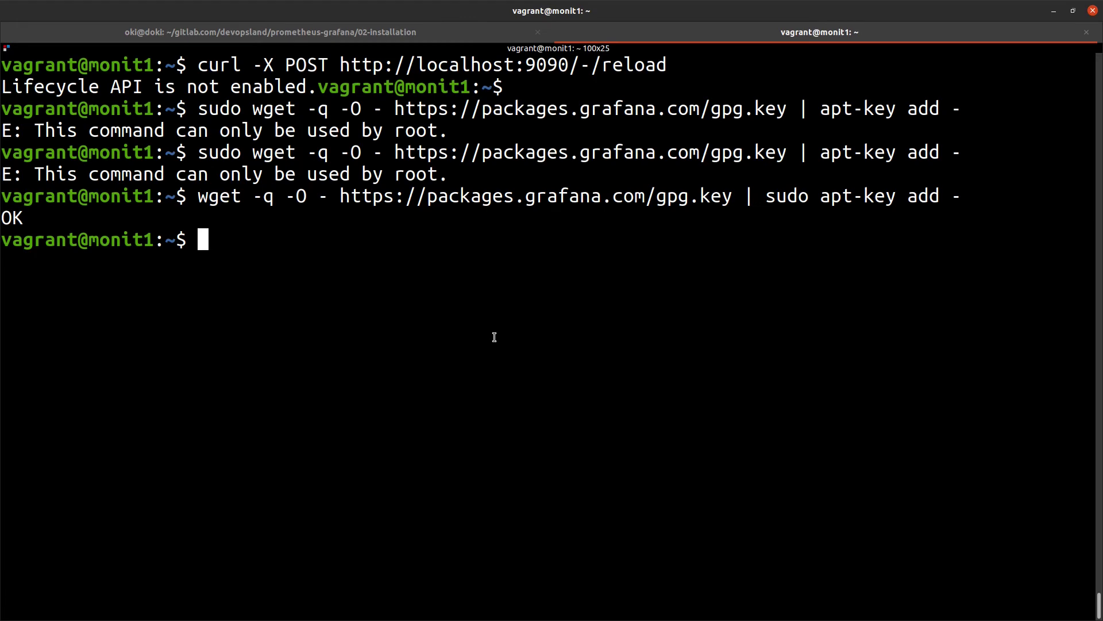
pyautogui.write('sudo add-apt-repository "deb https://packages.grafana.com/oss/deb stable main"')
pyautogui.press('Return')
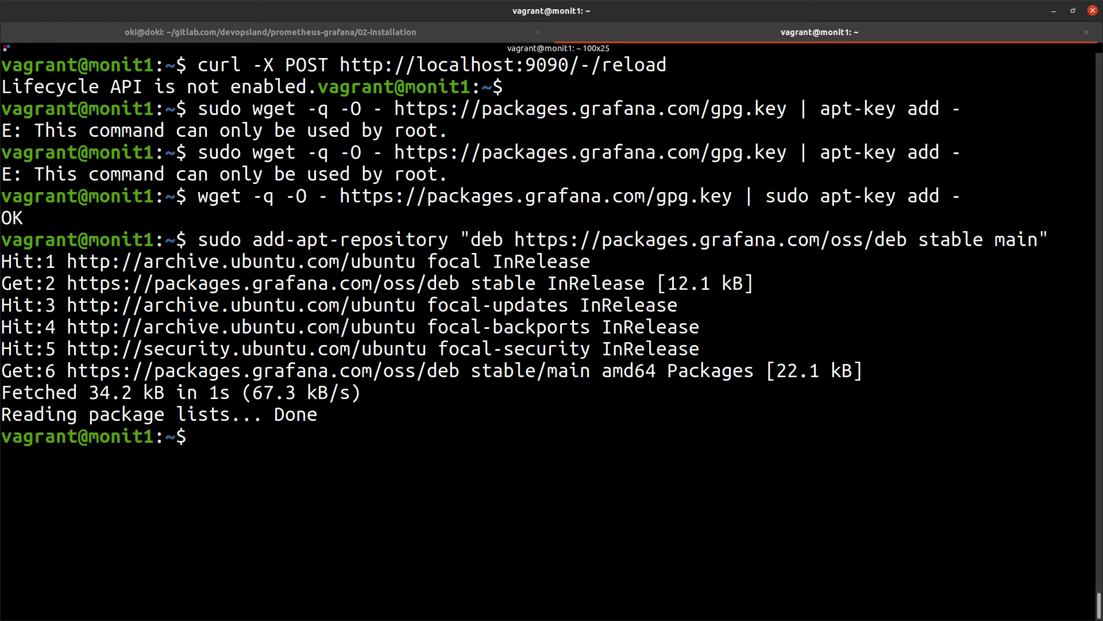
pyautogui.write('sudo a')
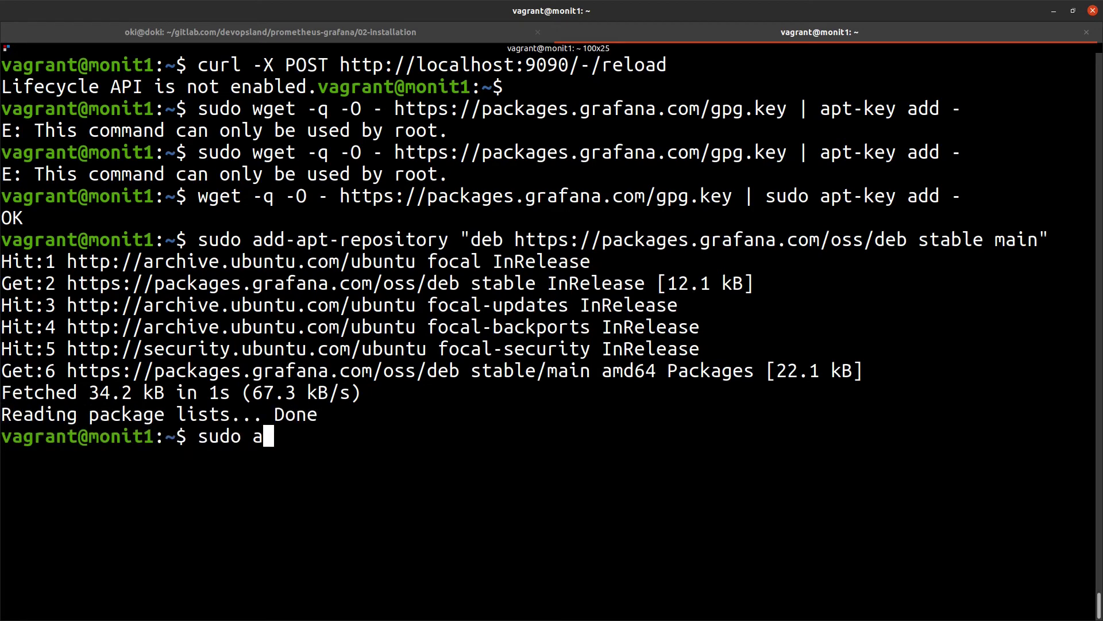
pyautogui.write('pt update')
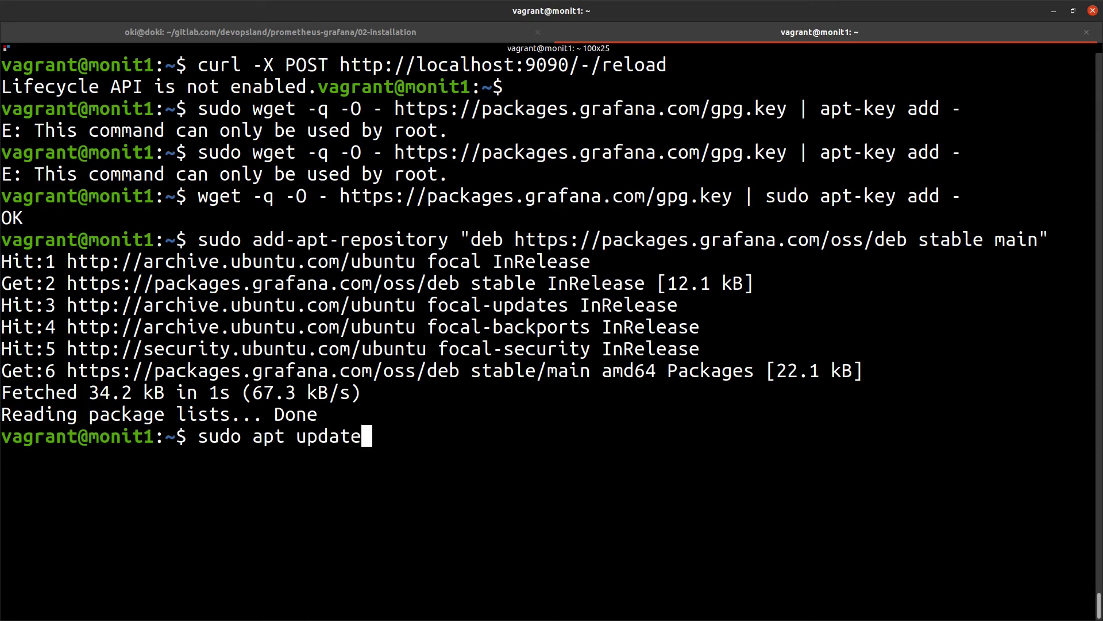
pyautogui.press('Return')
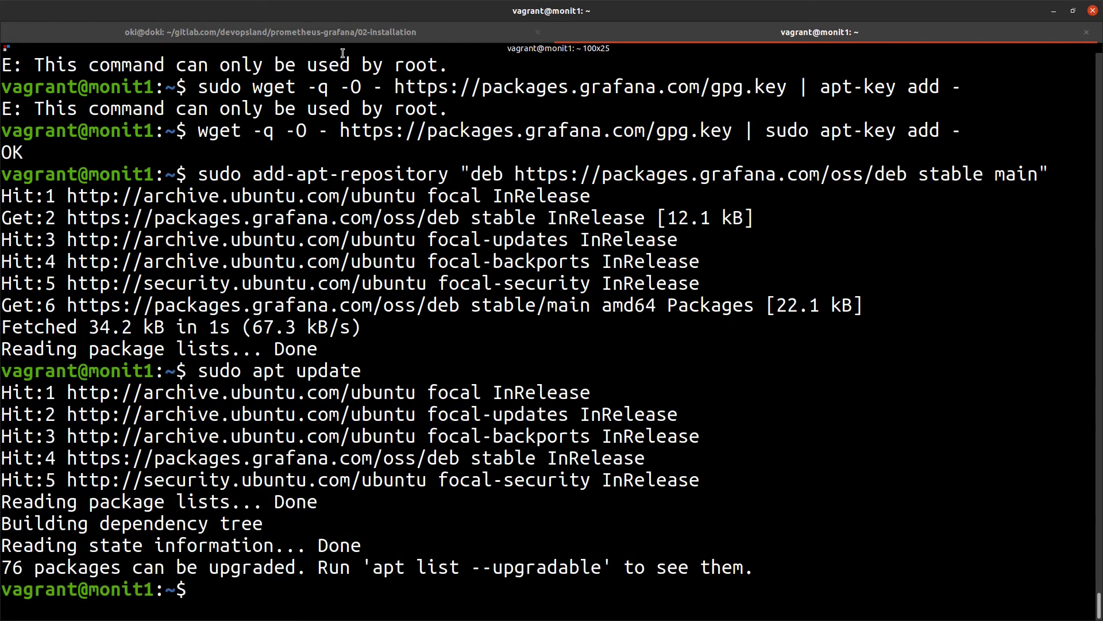
# Start sudo apt install grafana, reaching the 181 MB confirmation prompt
pyautogui.click(413, 32)
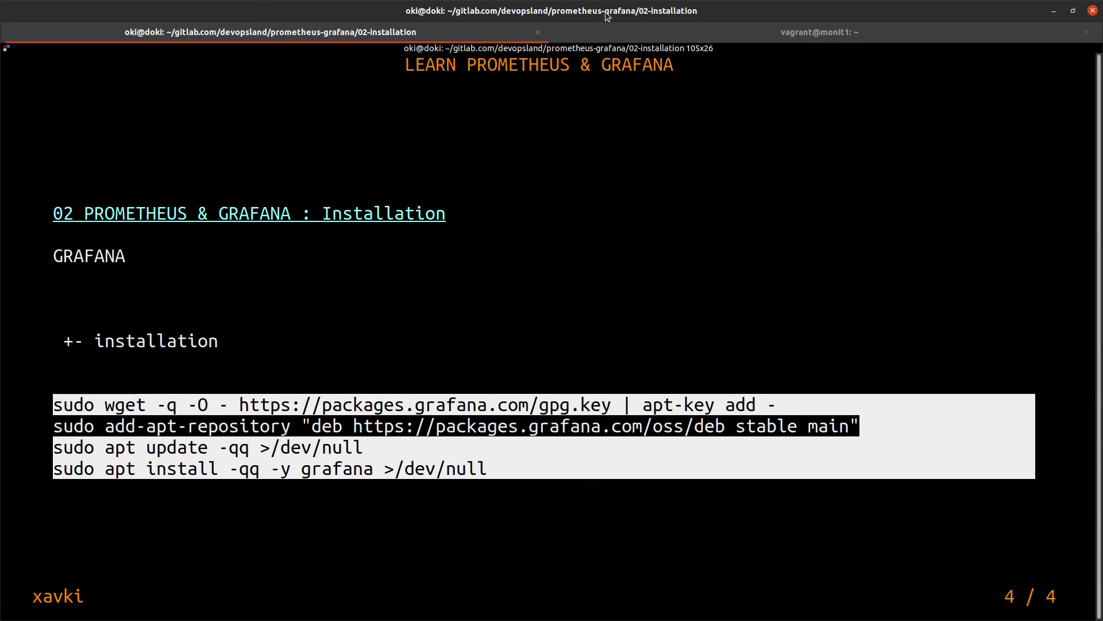
pyautogui.hotkey('ctrl', 'pagedown')
pyautogui.write('sudo')
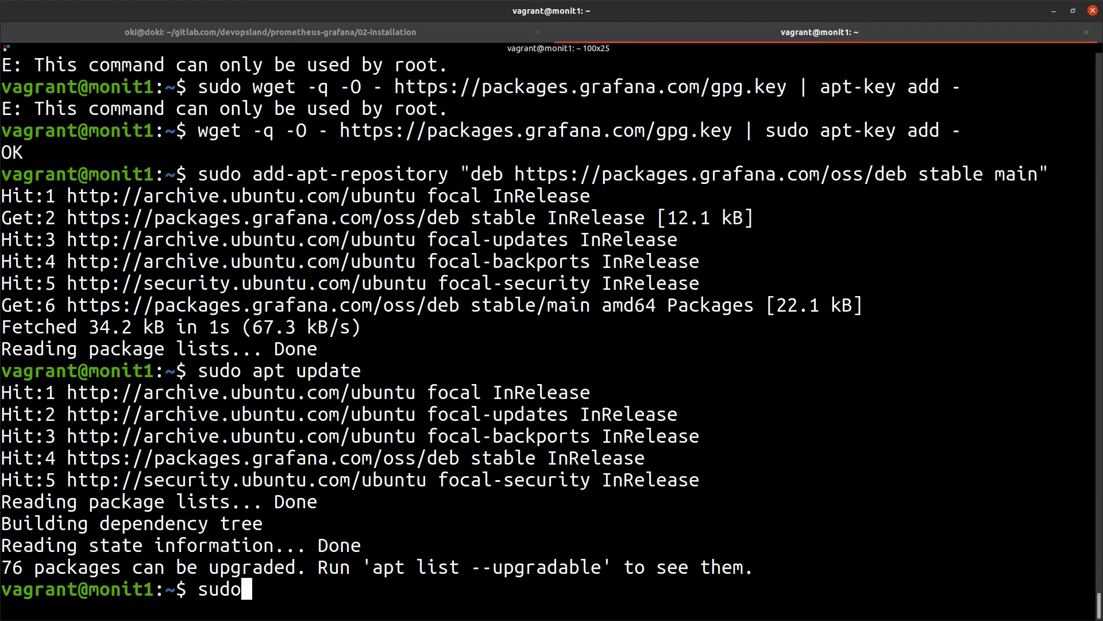
pyautogui.write(' apt install grafan')
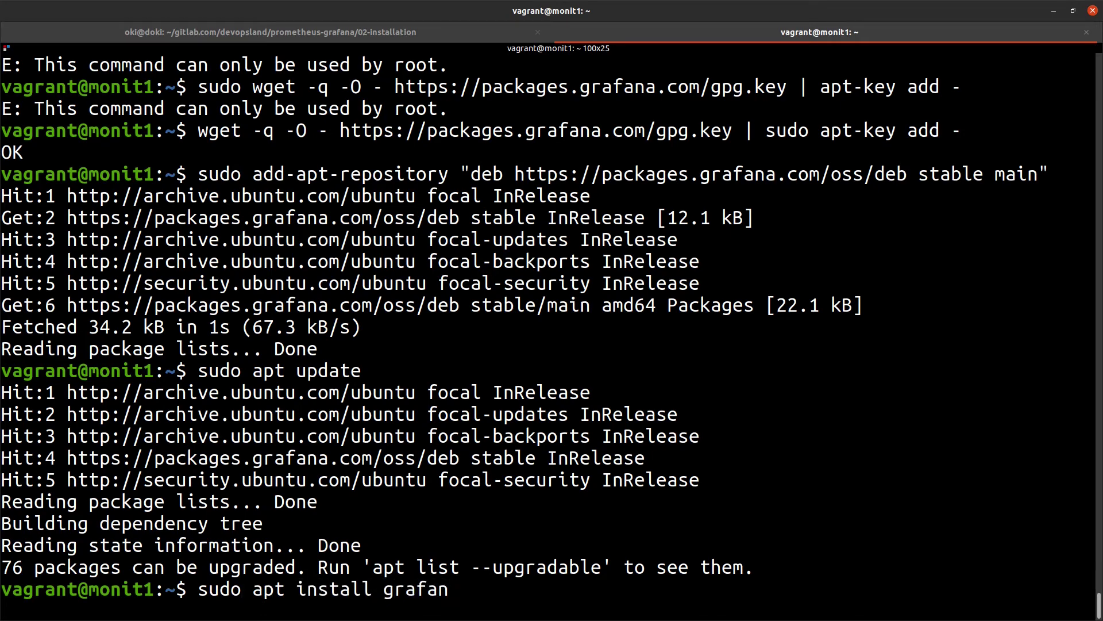
pyautogui.write('a')
pyautogui.press('Return')
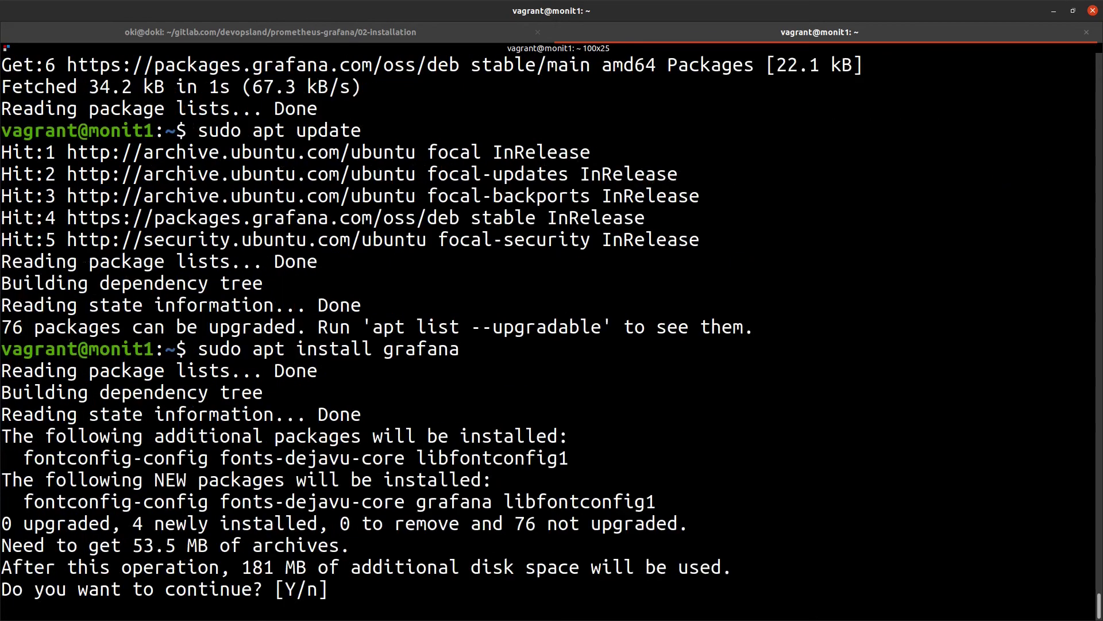
# Confirm the Grafana install, then check grafana-server status: inactive (dead) and disabled
pyautogui.press('Return')
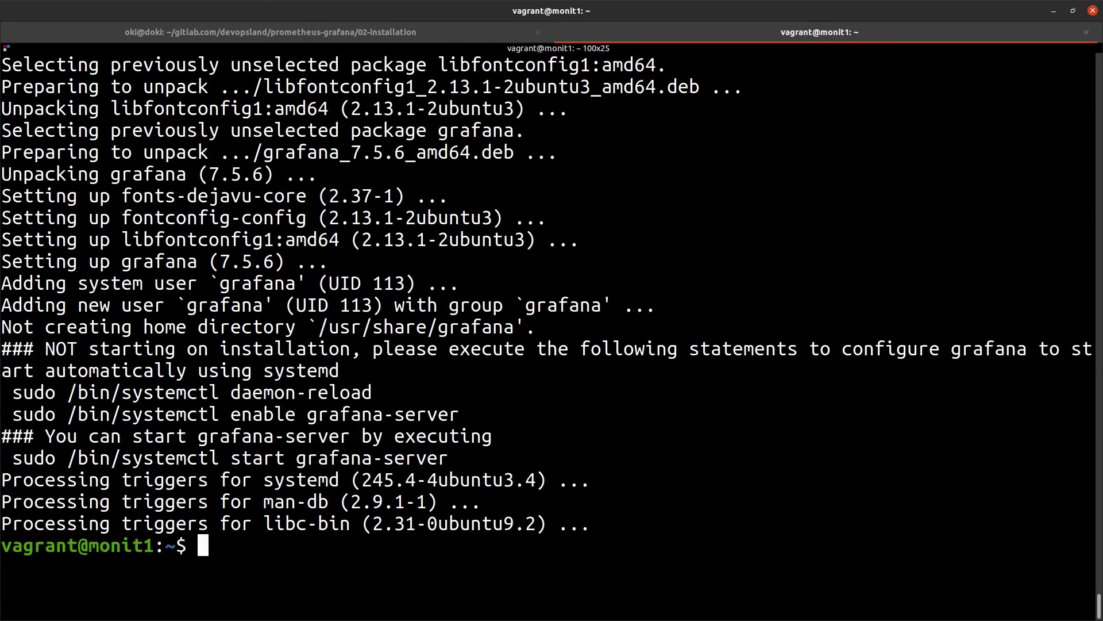
pyautogui.write('sudo systemc')
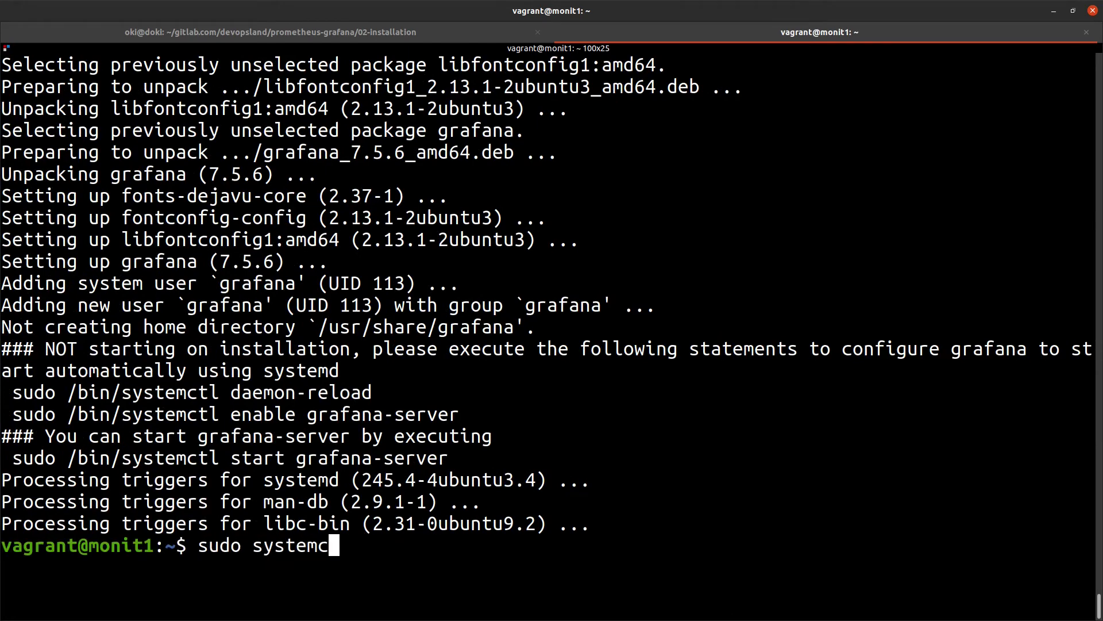
pyautogui.write('tl statu')
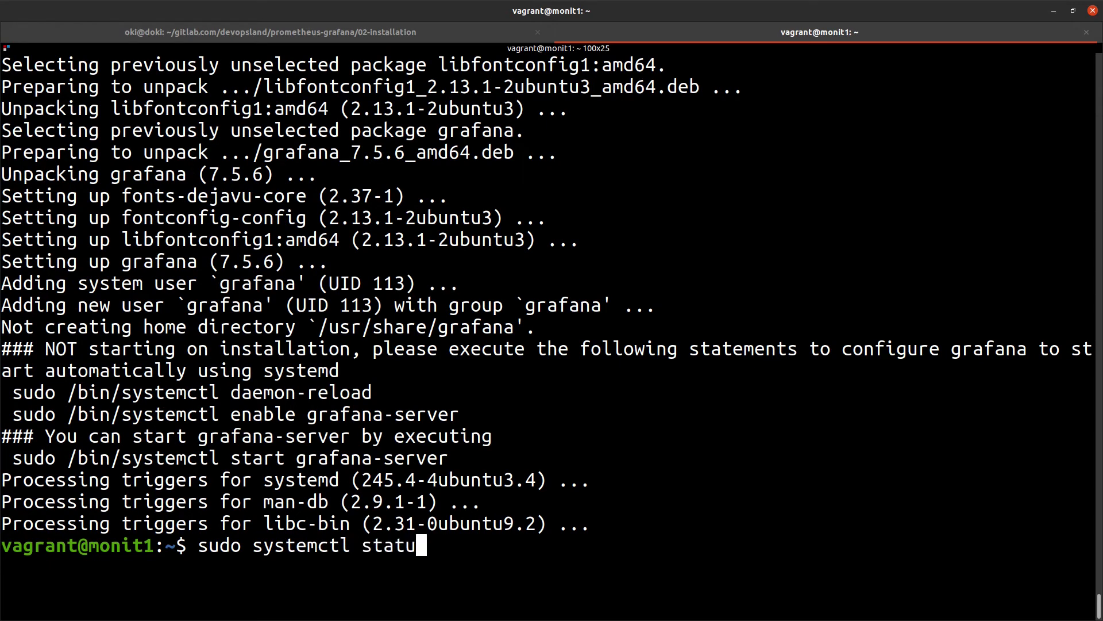
pyautogui.write('s grafan')
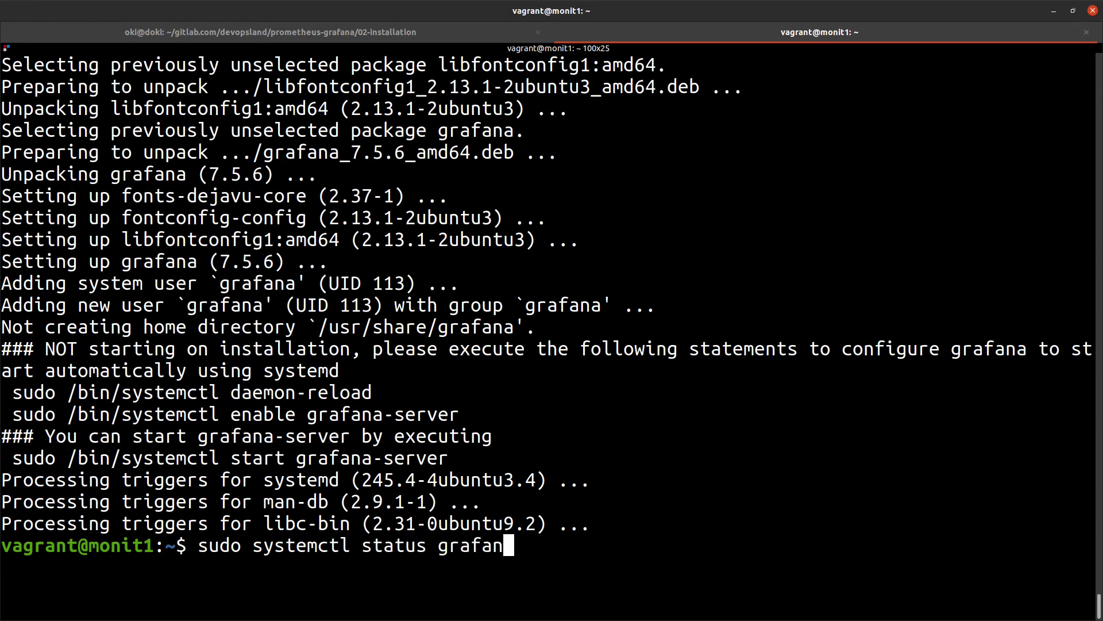
pyautogui.write('a-server')
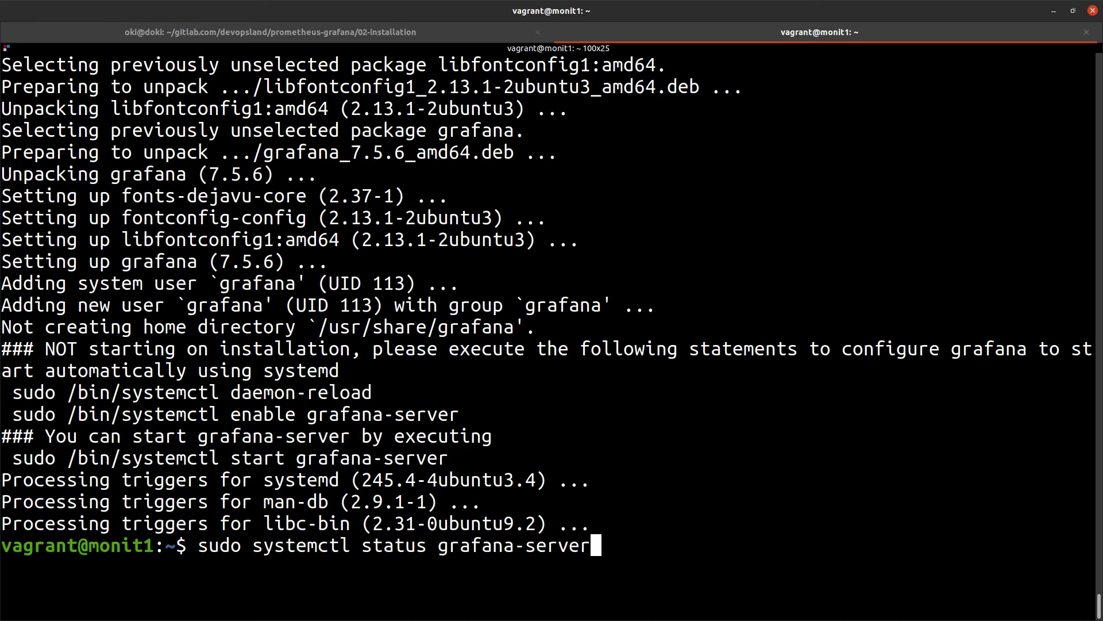
pyautogui.press('Return')
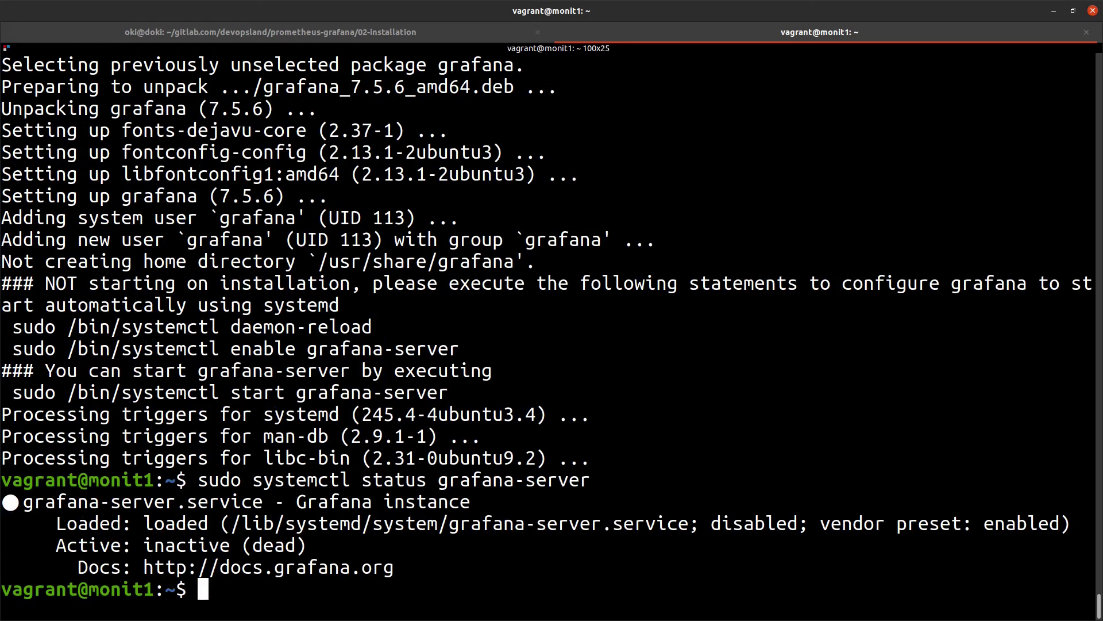
# Start grafana-server by editing the recalled status command into sudo systemctl start grafana-server
pyautogui.moveTo(416, 562); pyautogui.dragTo(14, 489)
pyautogui.click(14, 490)
pyautogui.press('Up')
pyautogui.press('Left')
pyautogui.press('Left')
pyautogui.press('Left')
pyautogui.press('Left')
pyautogui.press('Left')
pyautogui.press('Left')
pyautogui.press('Left')
pyautogui.press('Left')
pyautogui.press('Left')
pyautogui.press('Left')
pyautogui.press('Left')
pyautogui.press('Left')
pyautogui.press('Left')
pyautogui.press('Left')
pyautogui.press('Left')
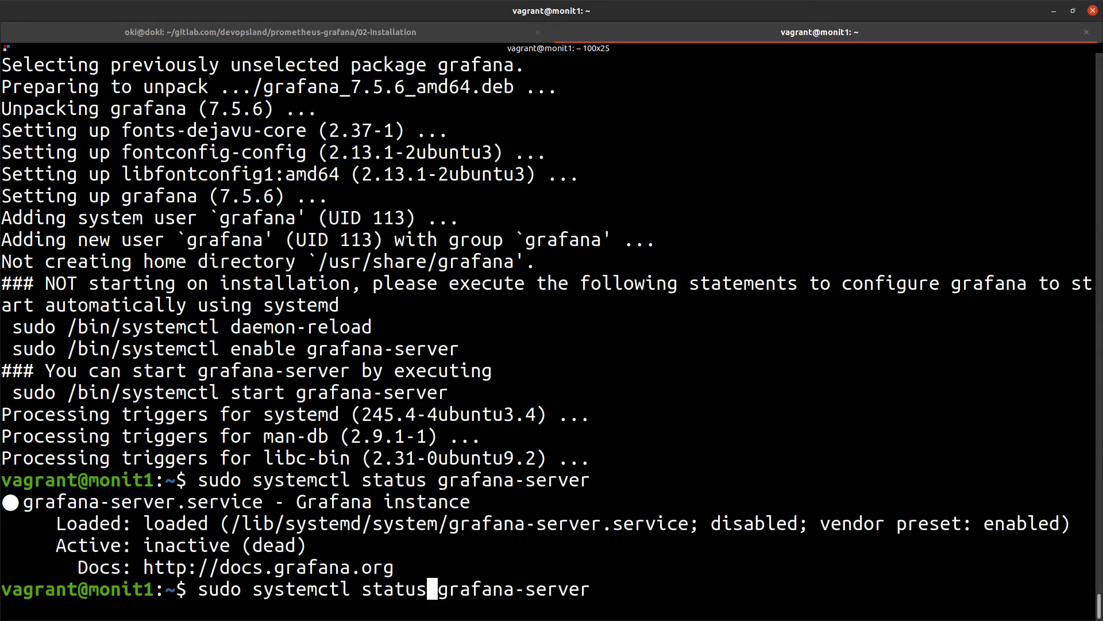
pyautogui.press('BackSpace')
pyautogui.press('BackSpace')
pyautogui.press('BackSpace')
pyautogui.write('rt')
pyautogui.press('Return')
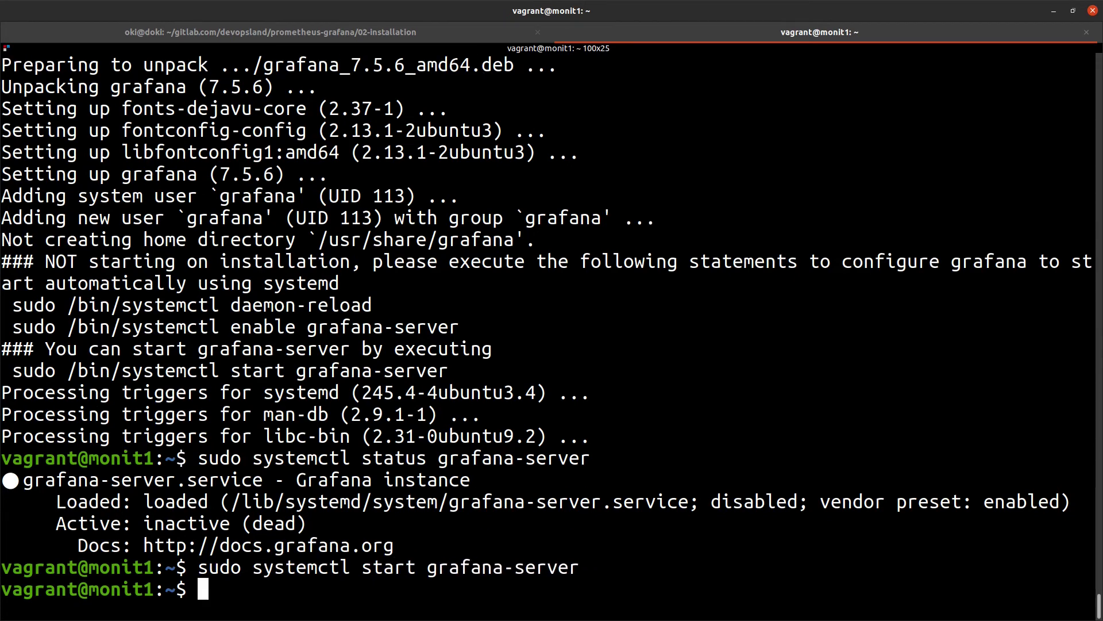
# Recheck grafana-server status, now active (running), then clear the terminal screen
pyautogui.press('Up')
pyautogui.press('Up')
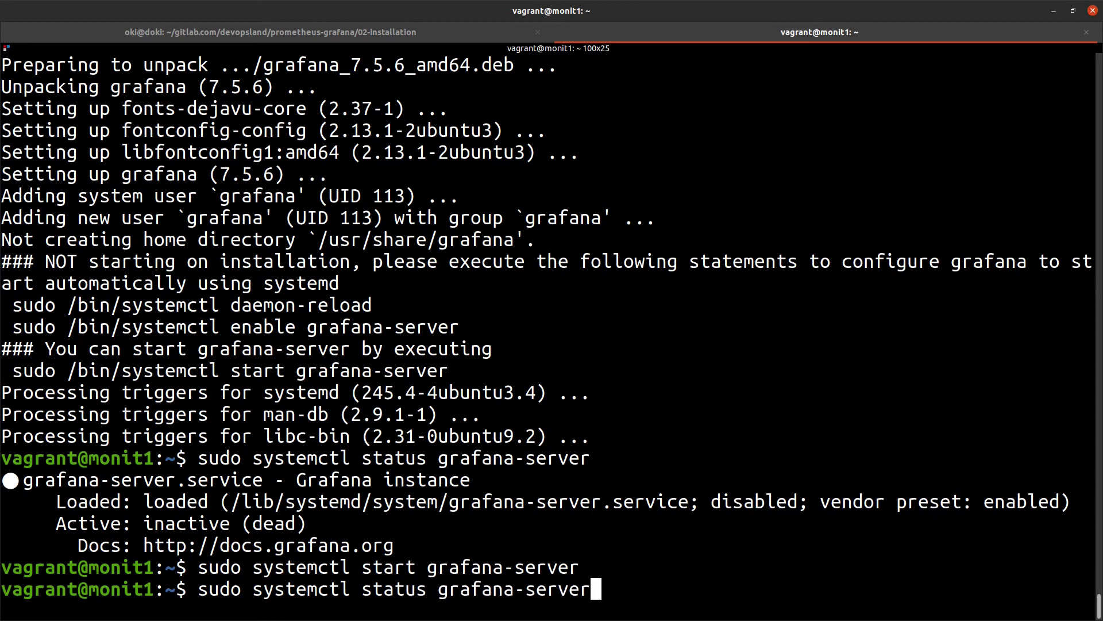
pyautogui.press('Return')
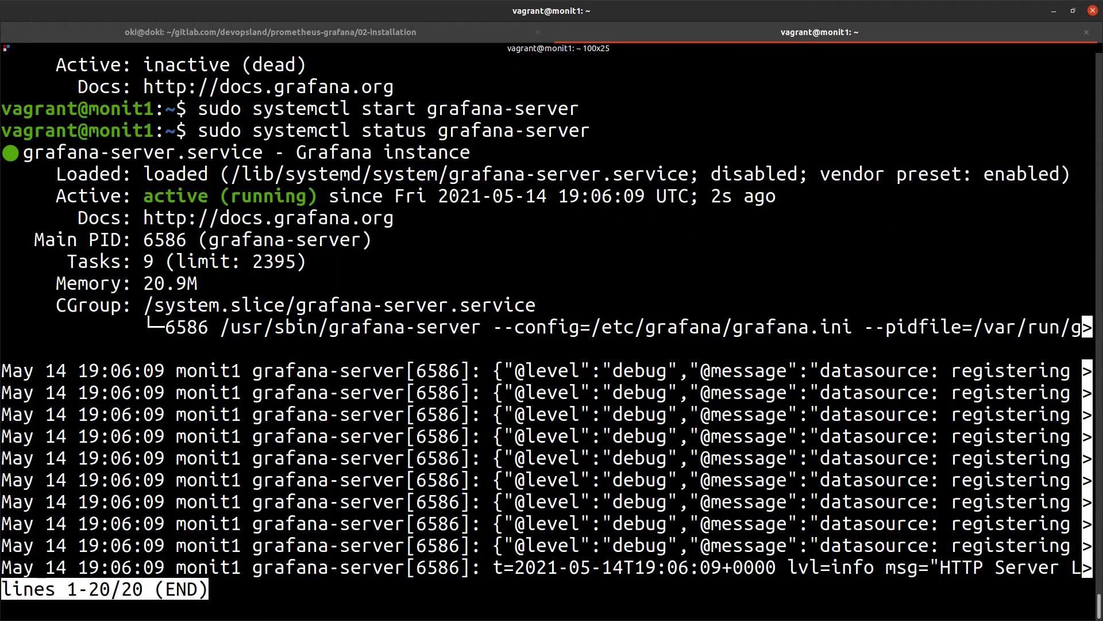
pyautogui.press('q')
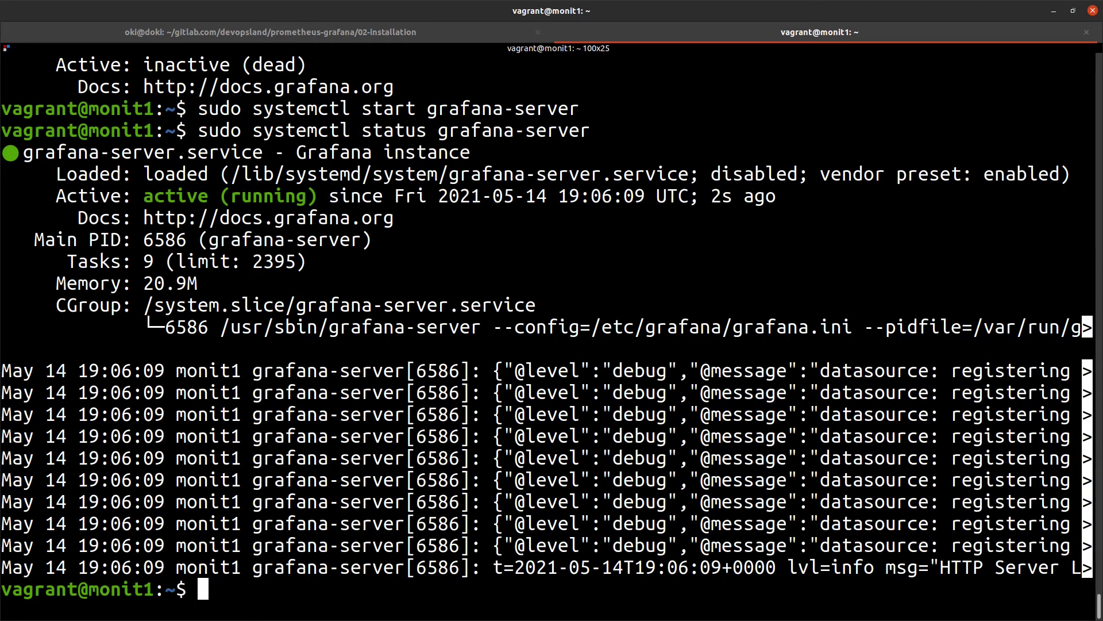
pyautogui.hotkey('ctrl', 'l')
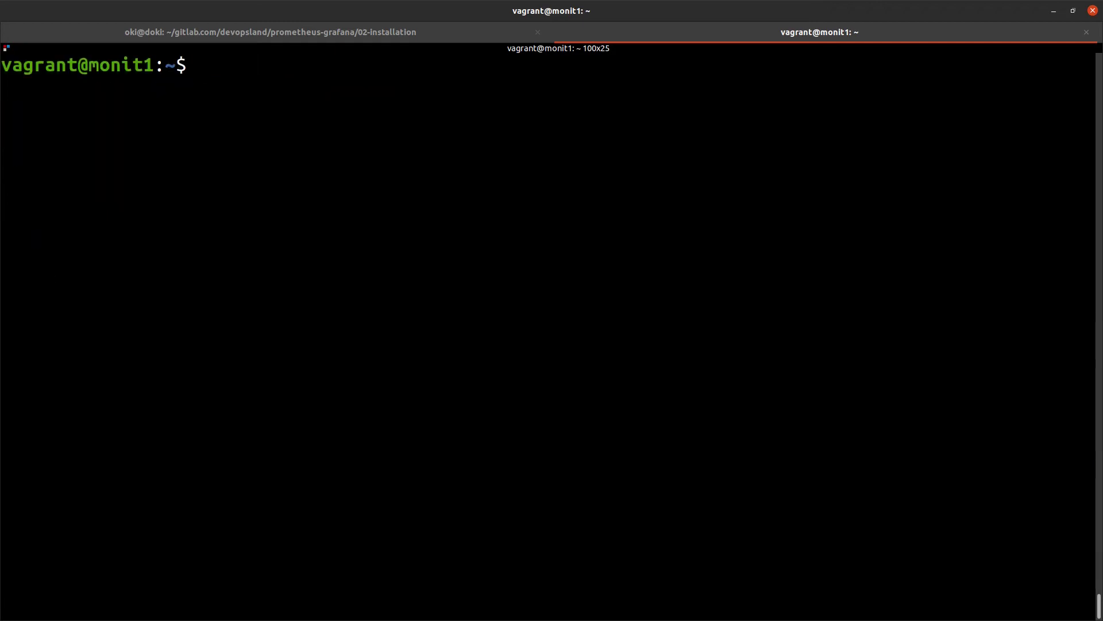
# Run sudo netstat -ntaup and highlight grafana-server listening on :::3000
pyautogui.write('sudo netst')
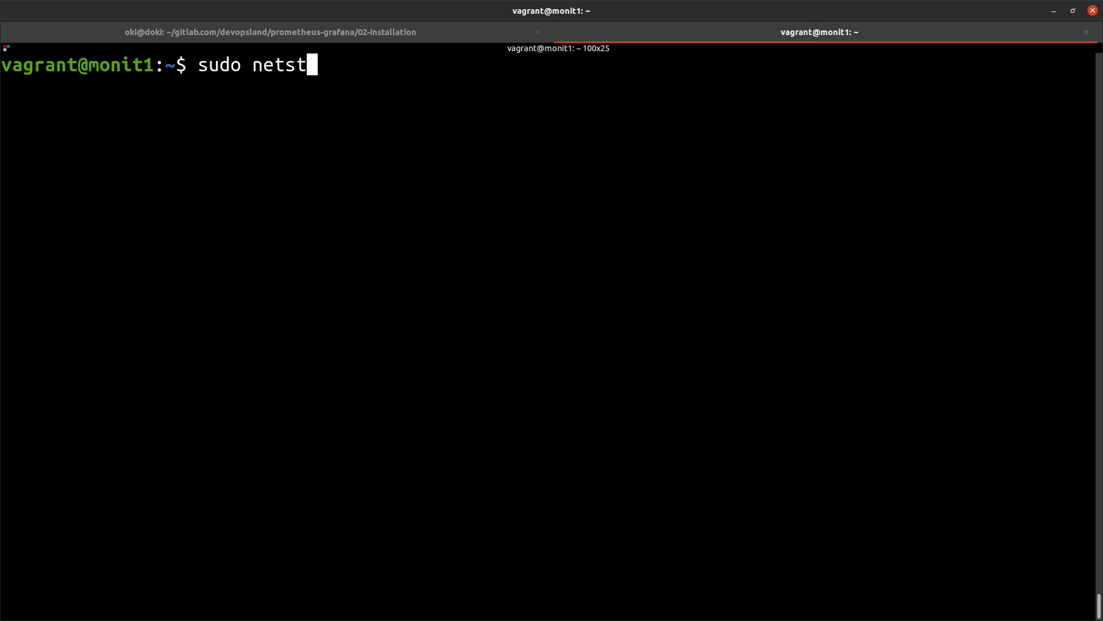
pyautogui.write('at -ntaup')
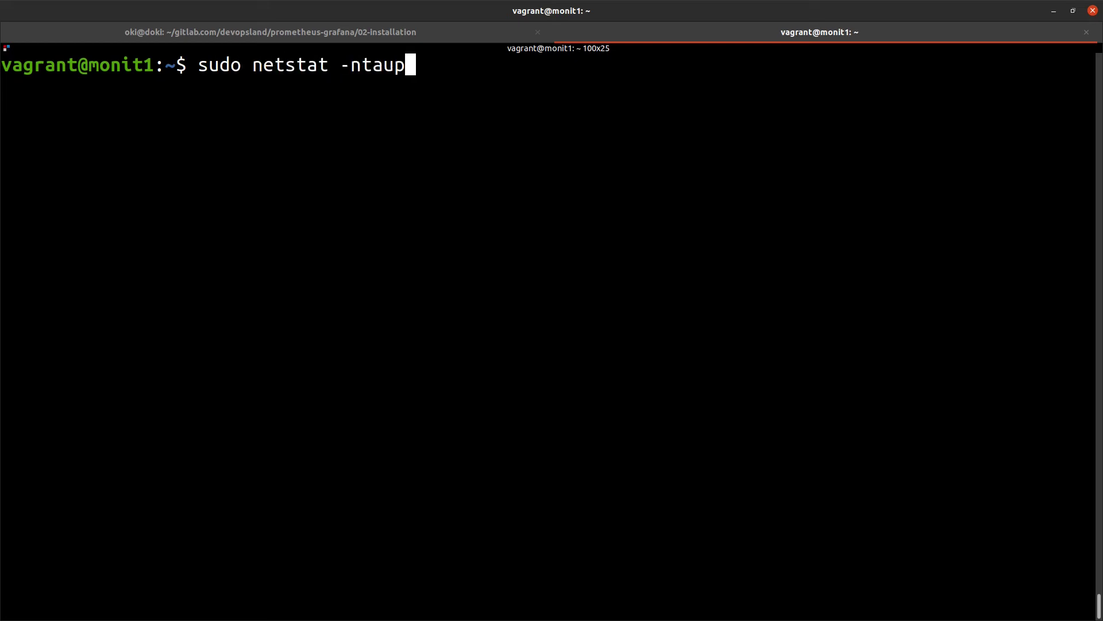
pyautogui.press('Return')
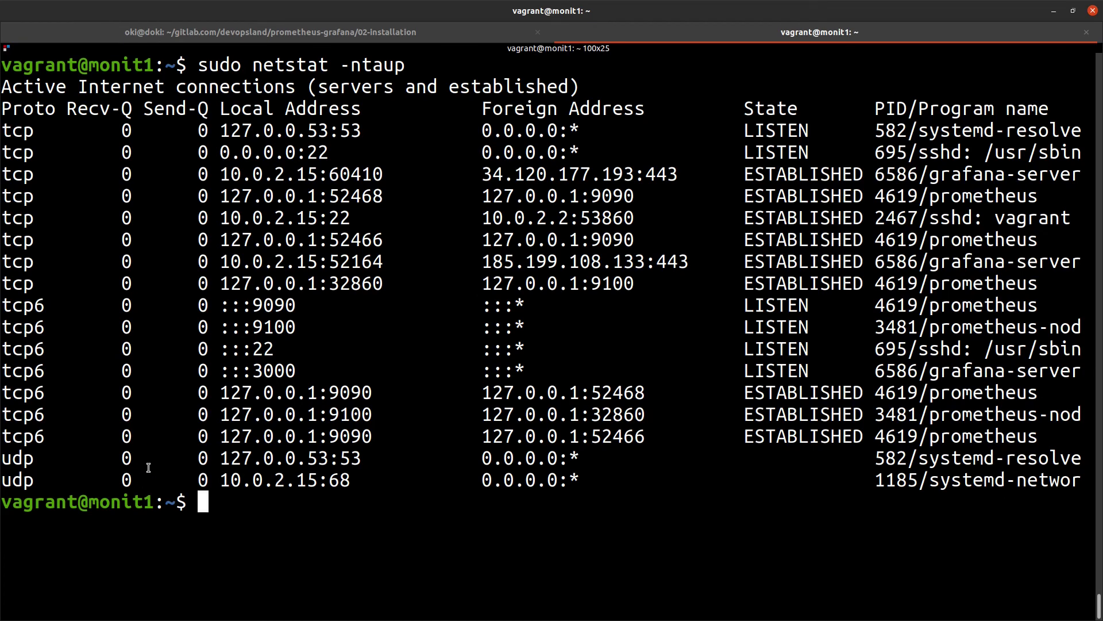
pyautogui.moveTo(1087, 364); pyautogui.dragTo(1, 375)
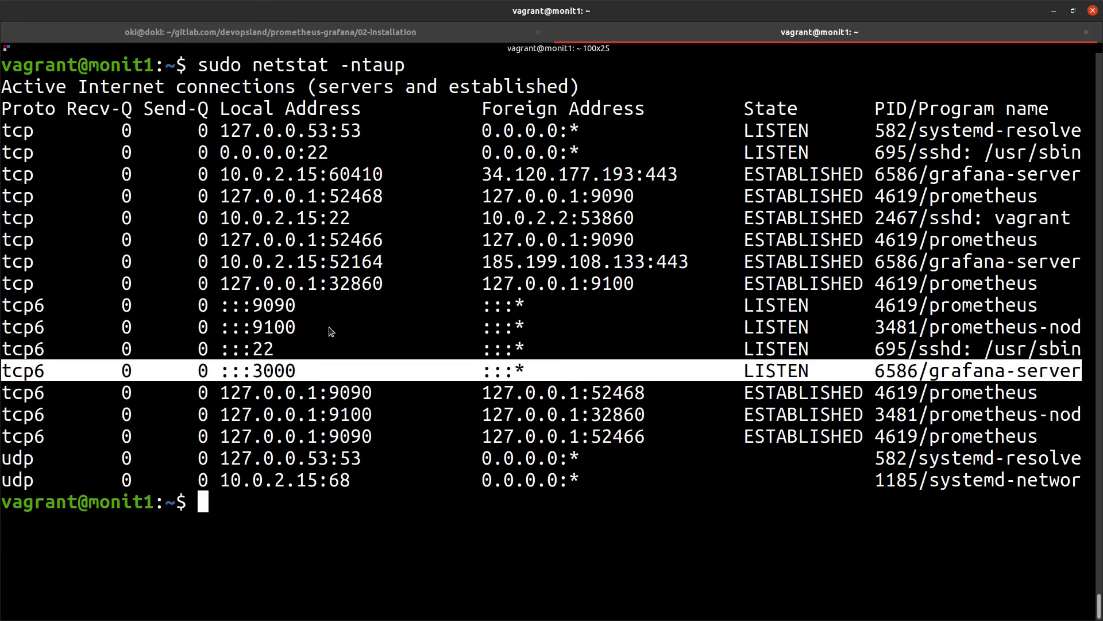
pyautogui.hotkey('alt', 'Tab')
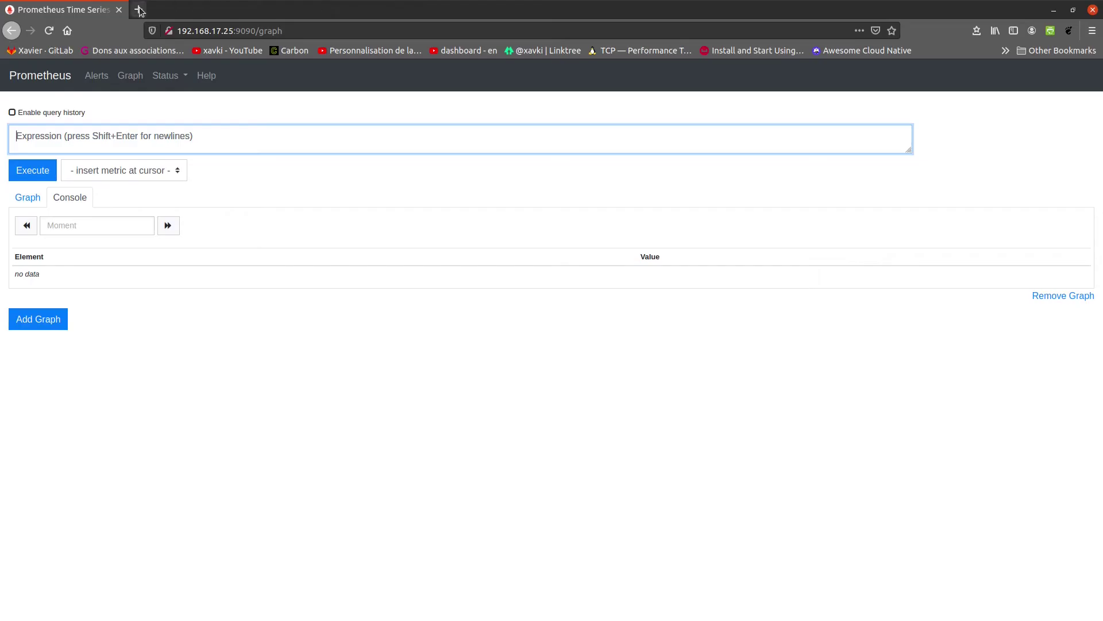
# Open 192.168.17.25:3000 in a new tab and log in as admin with the default password
pyautogui.click(235, 30)
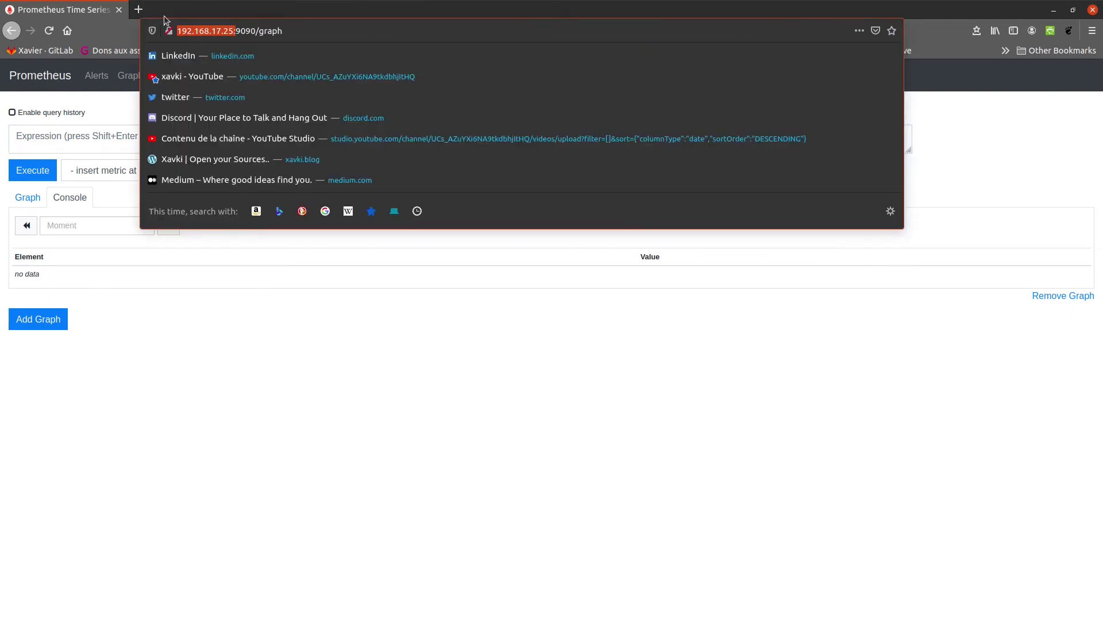
pyautogui.click(139, 10)
pyautogui.write('192.168.17.25:3000')
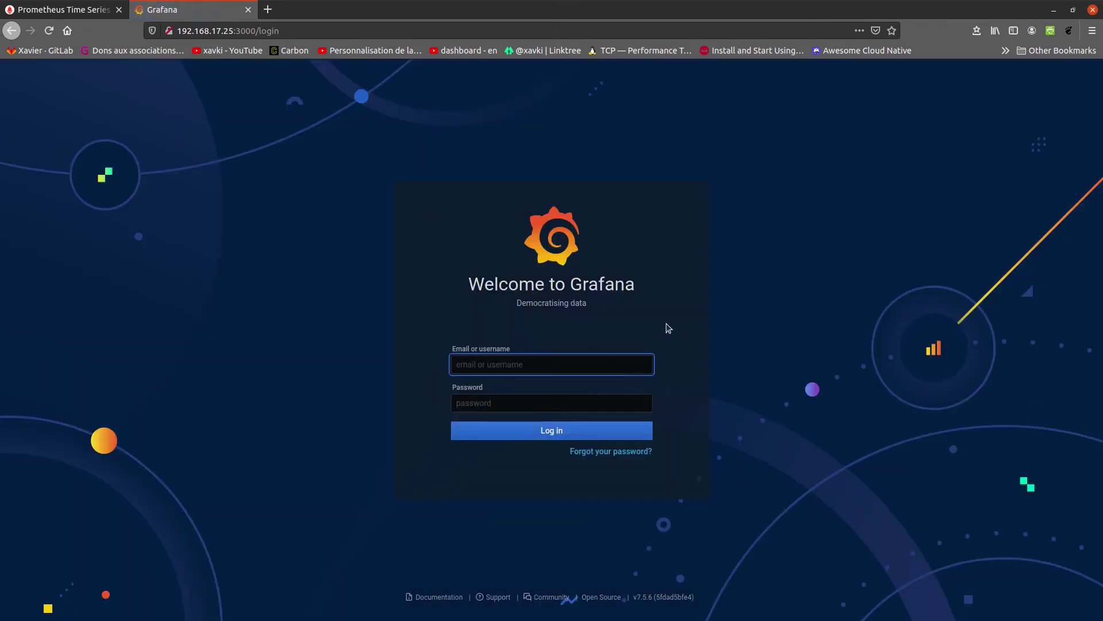
pyautogui.click(604, 366)
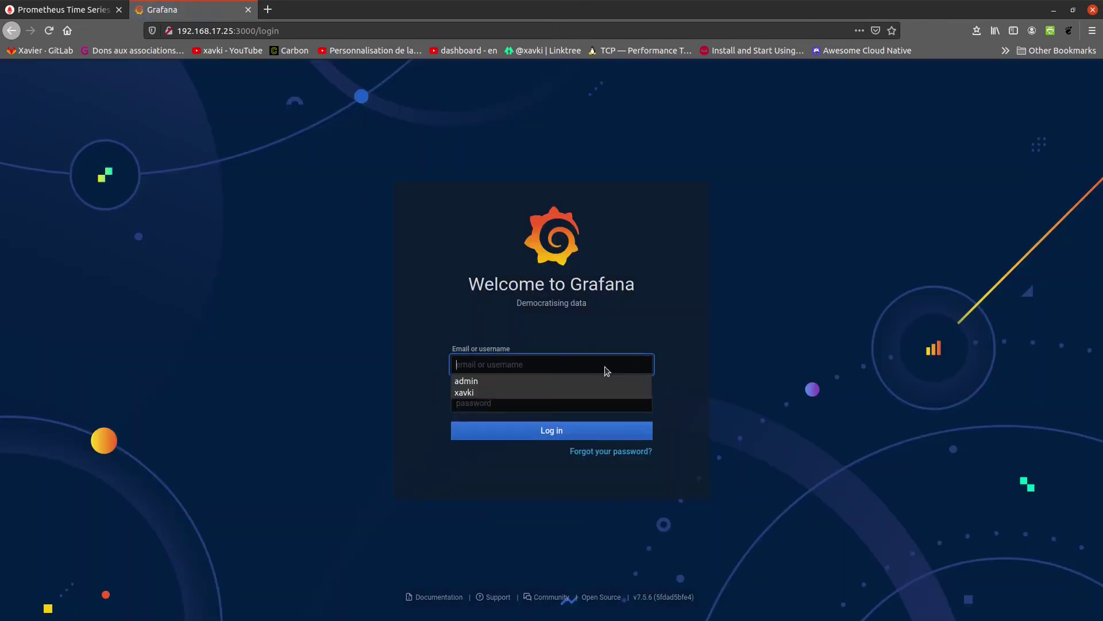
pyautogui.write('adm')
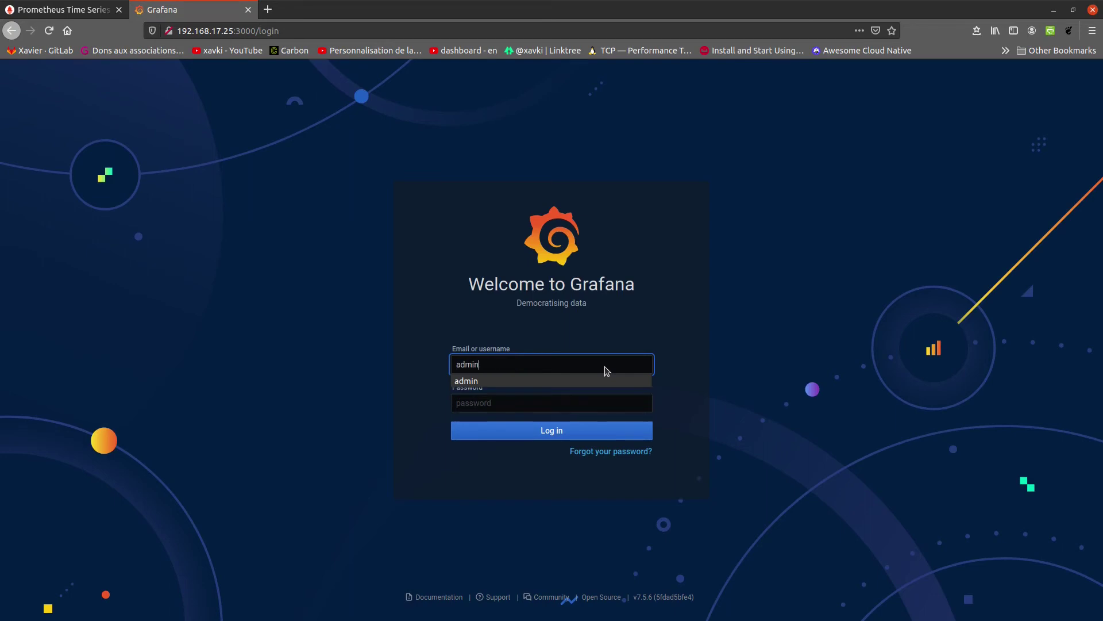
pyautogui.write('in')
pyautogui.press('Tab')
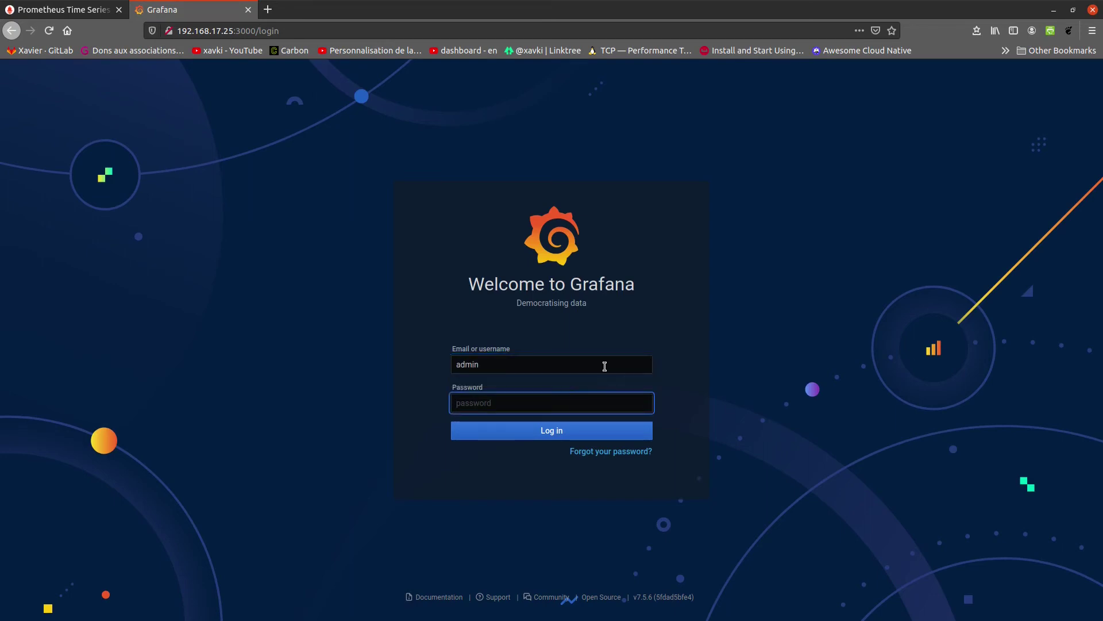
pyautogui.write('adm')
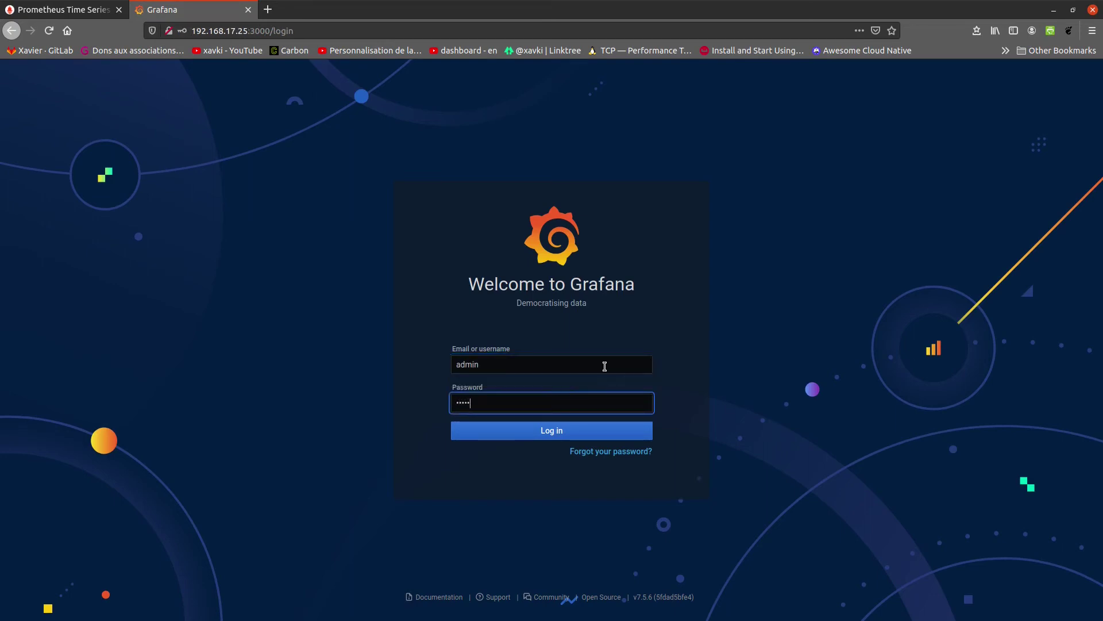
pyautogui.press('Return')
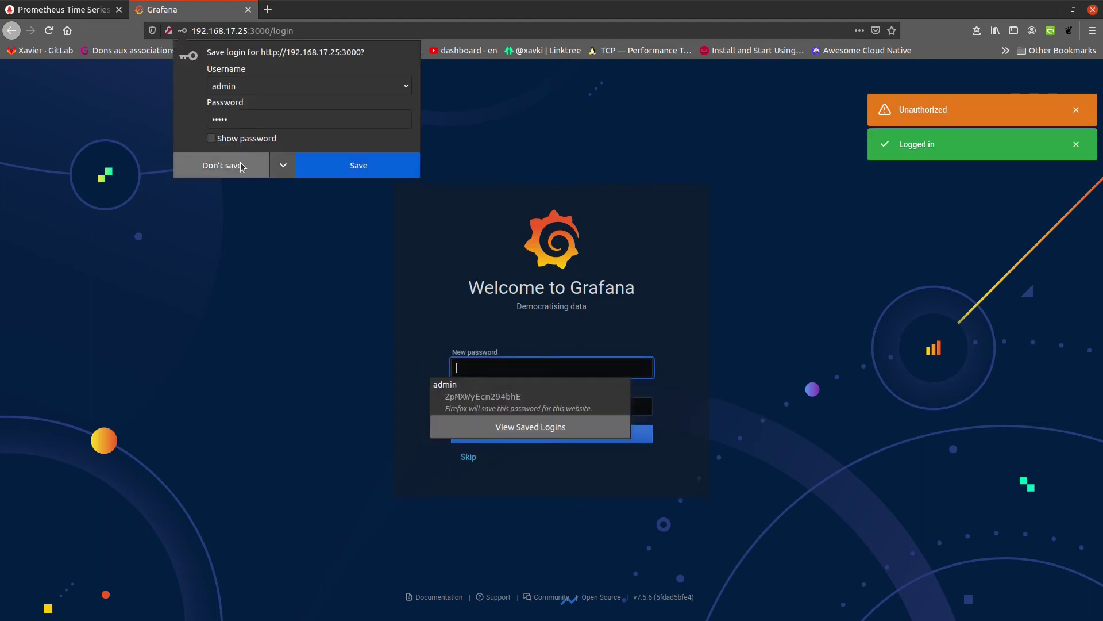
# Decline the browser's save-login prompt, then enter and confirm a new admin password
pyautogui.click(241, 166)
pyautogui.click(515, 353)
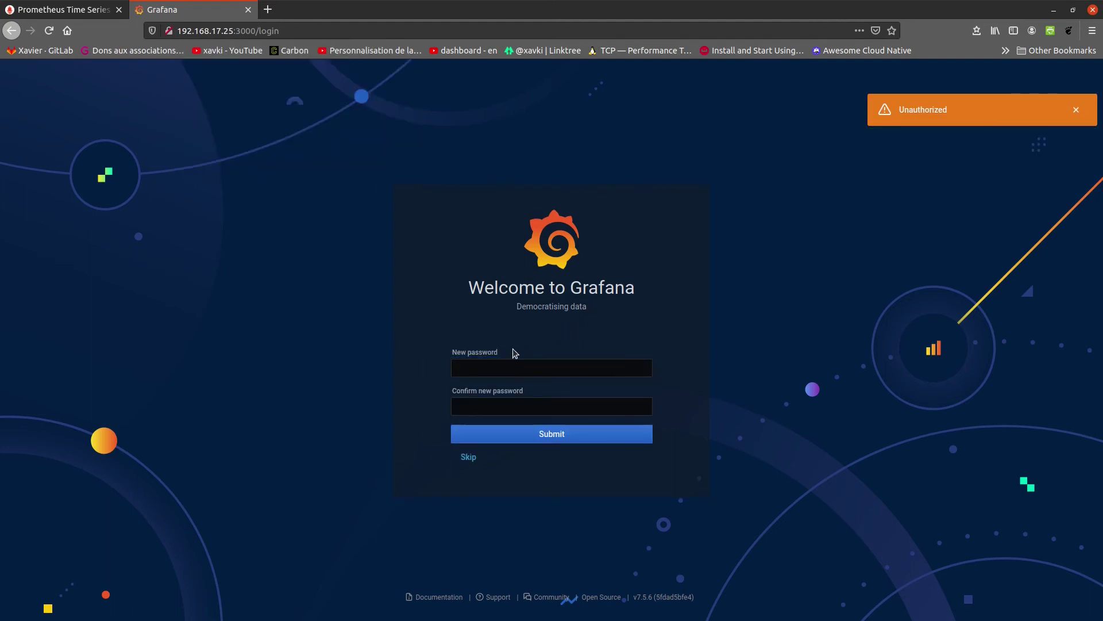
pyautogui.click(506, 369)
pyautogui.write('ad')
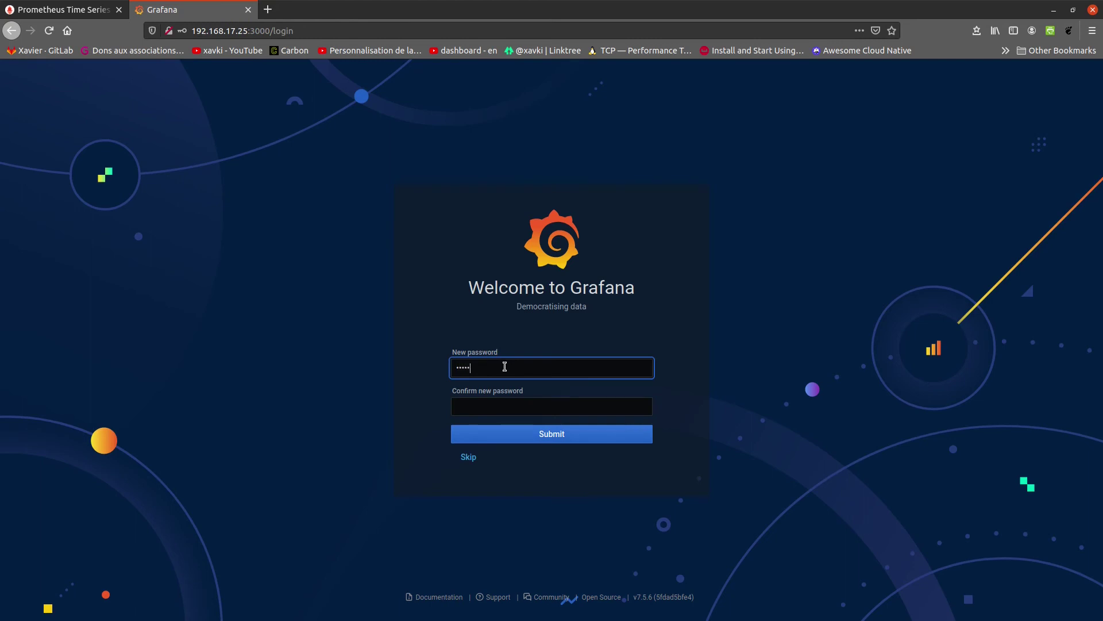
pyautogui.press('Tab')
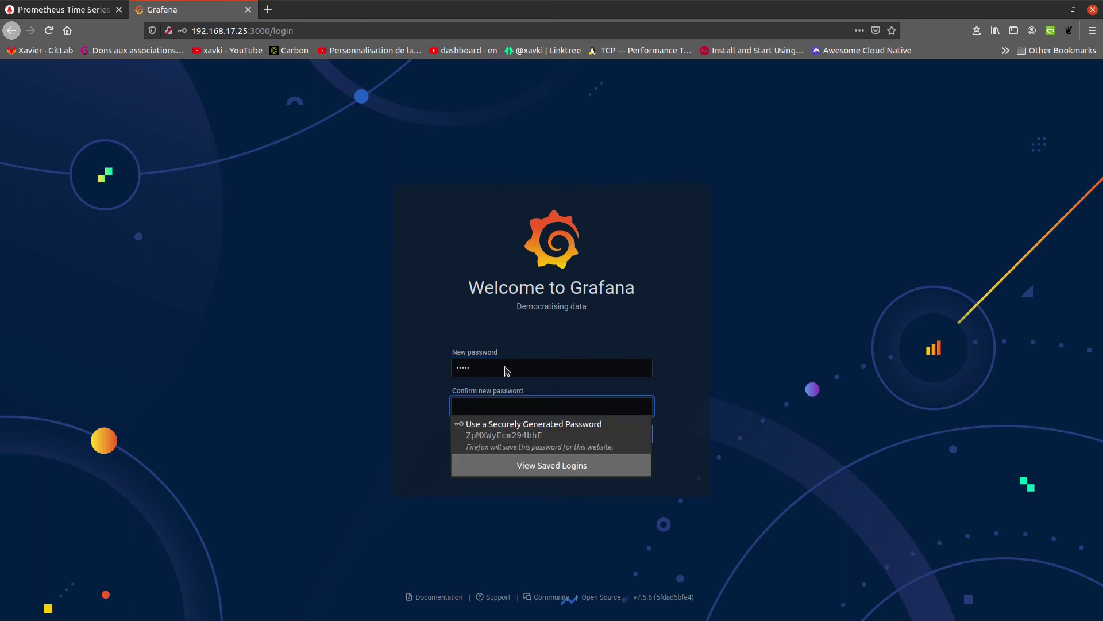
pyautogui.write('adm')
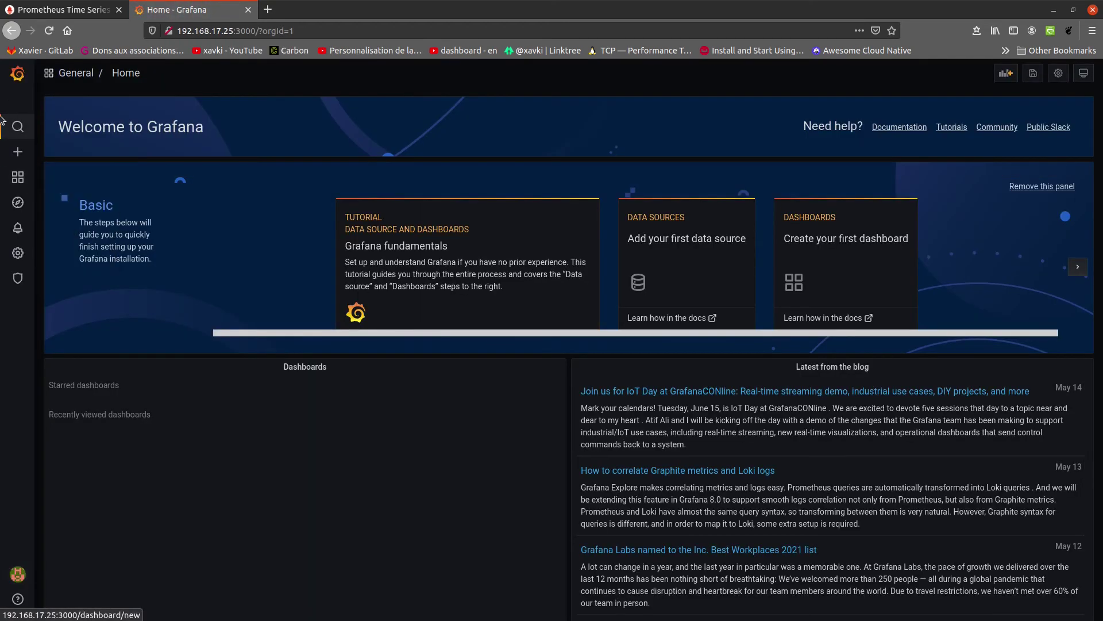
pyautogui.moveTo(17, 261)
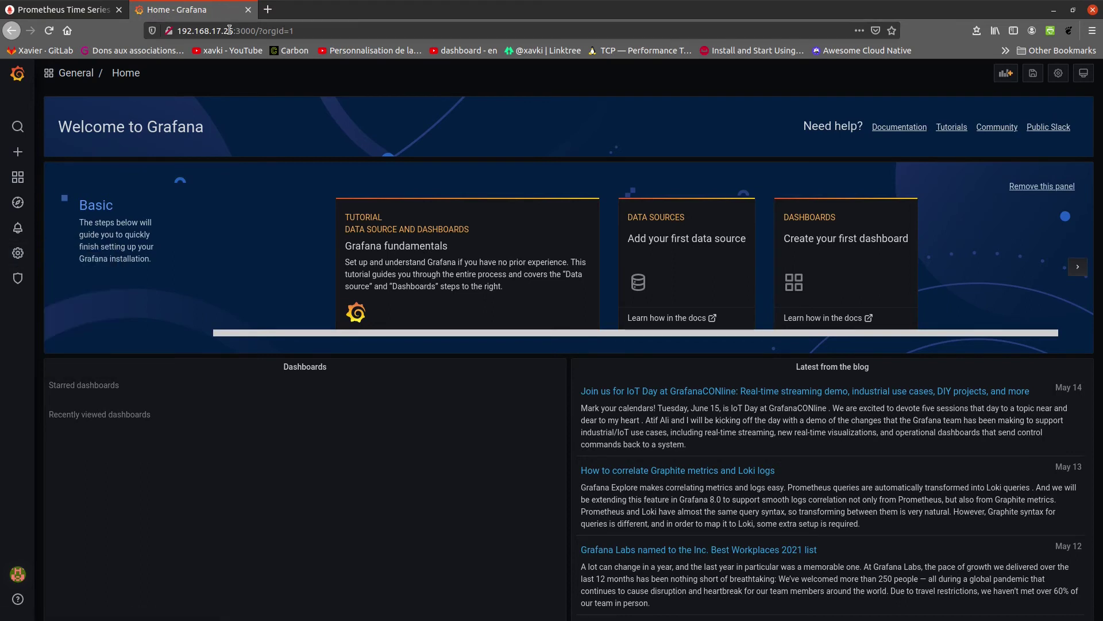
pyautogui.moveTo(233, 30); pyautogui.dragTo(175, 34)
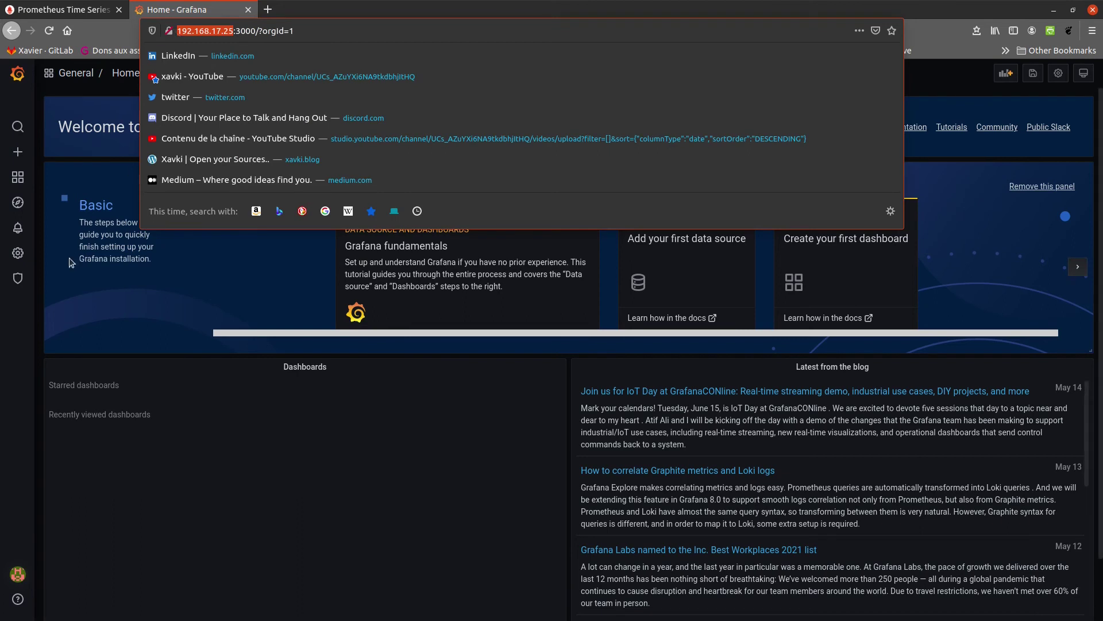
# Add a new Prometheus data source from Grafana's data sources page
pyautogui.click(42, 245)
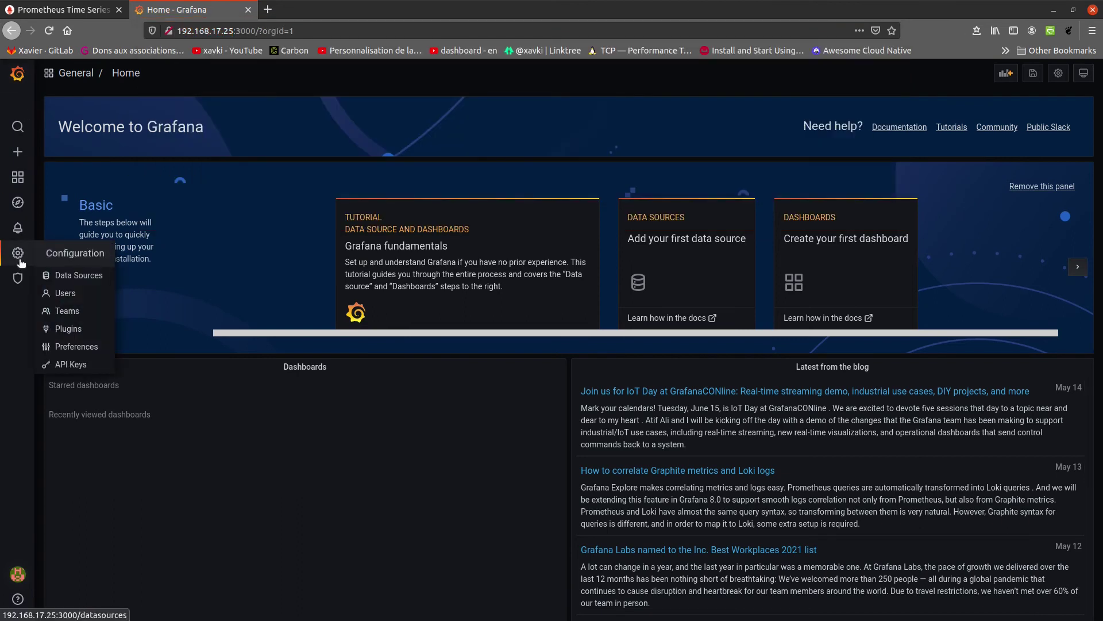
pyautogui.click(78, 277)
pyautogui.click(591, 237)
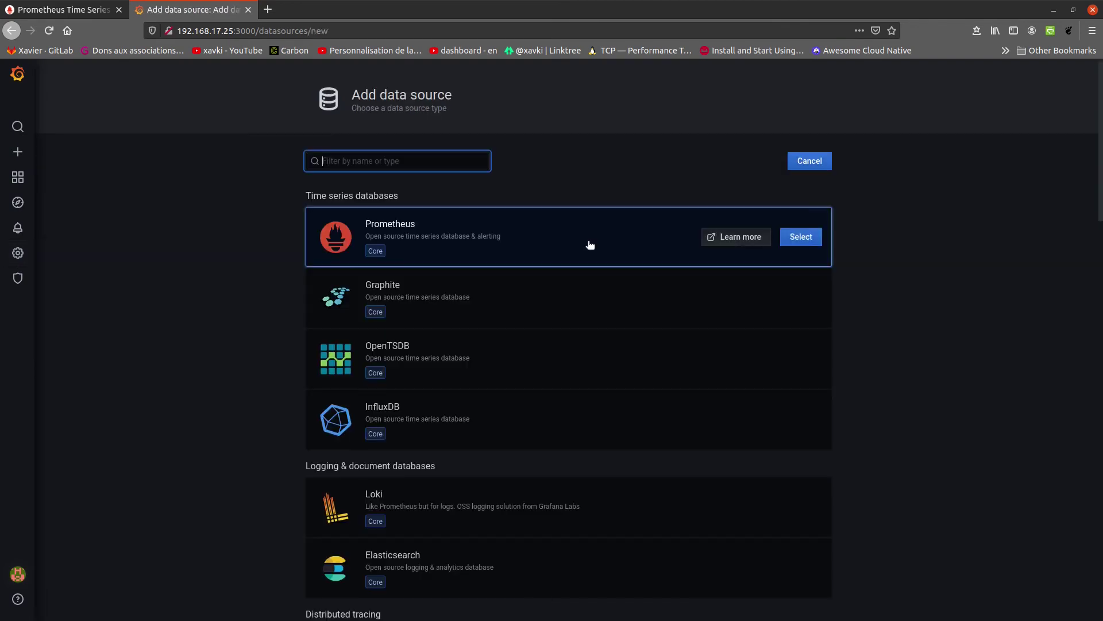
pyautogui.scroll(-3, 562, 459)
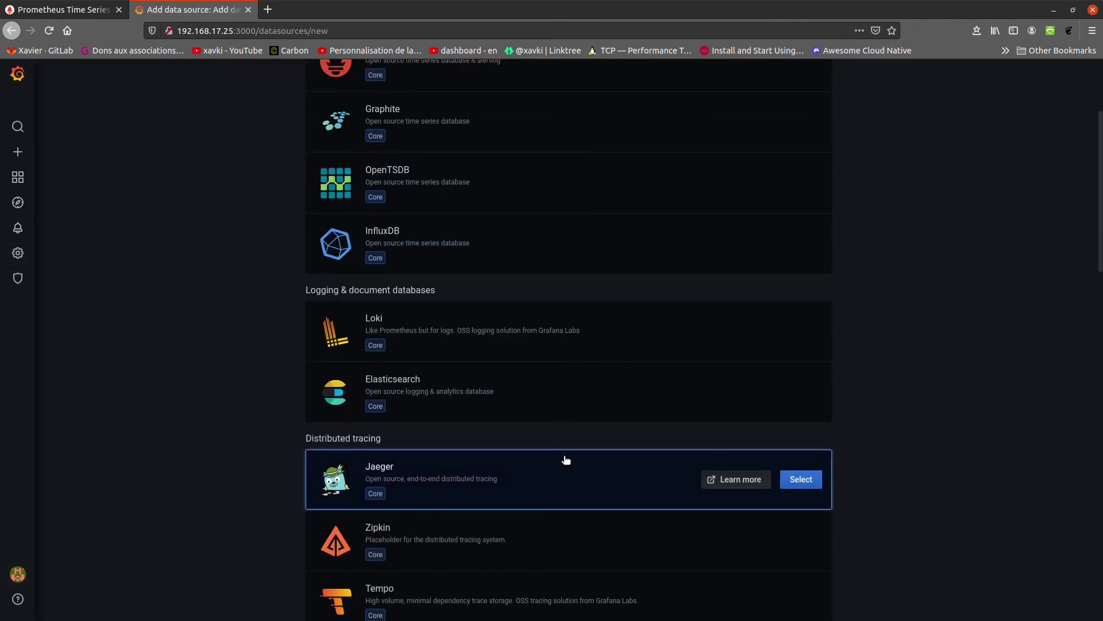
pyautogui.scroll(3, 563, 458)
pyautogui.click(805, 249)
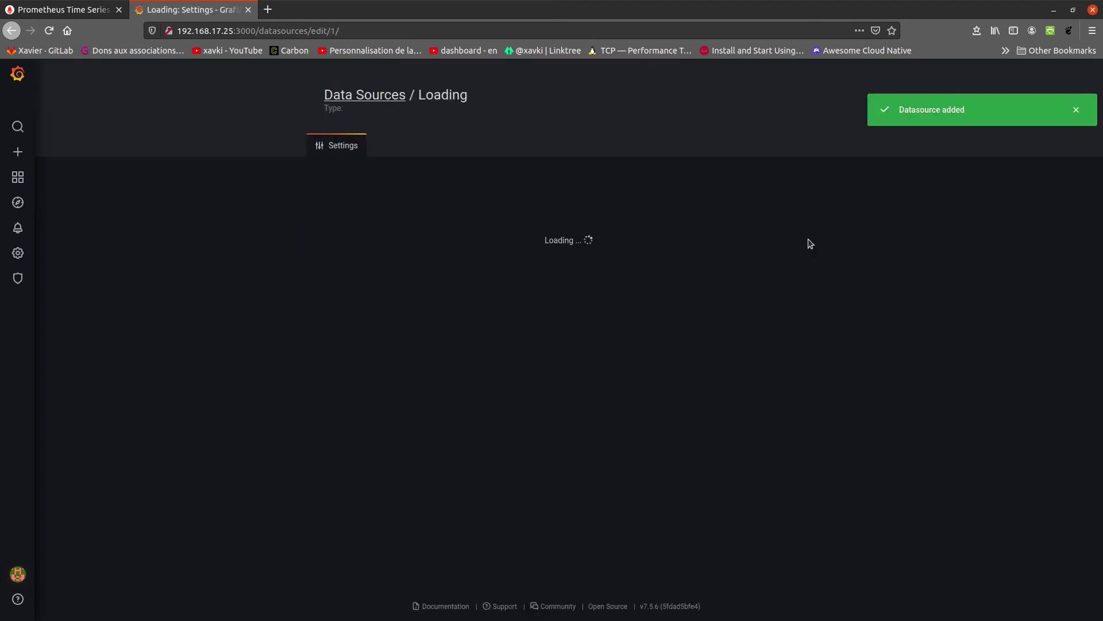
pyautogui.moveTo(468, 266); pyautogui.dragTo(341, 260)
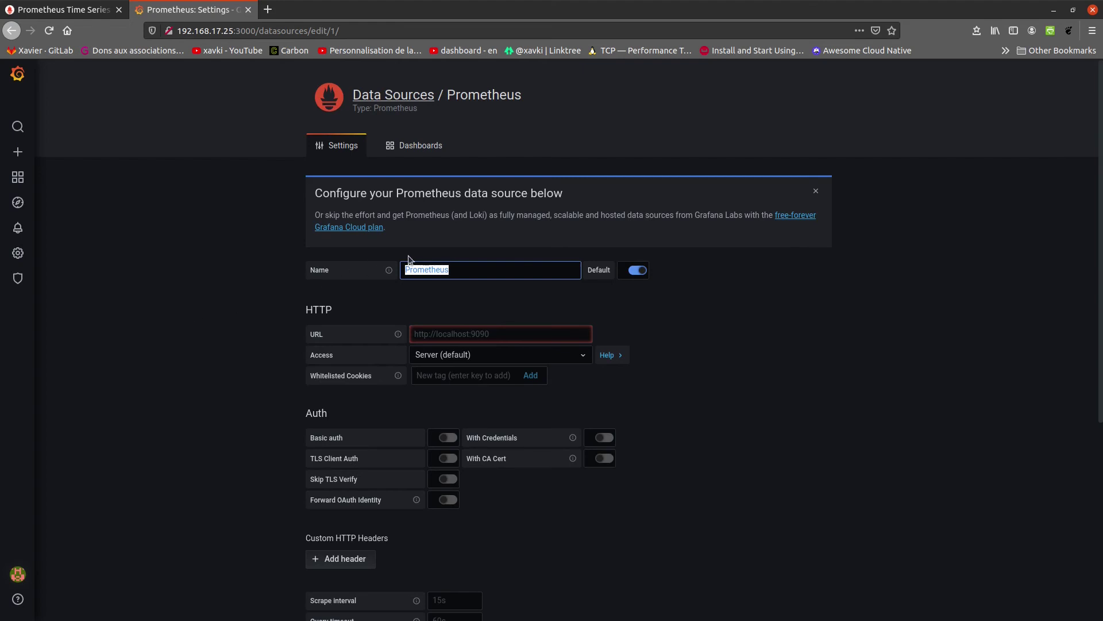
pyautogui.click(496, 332)
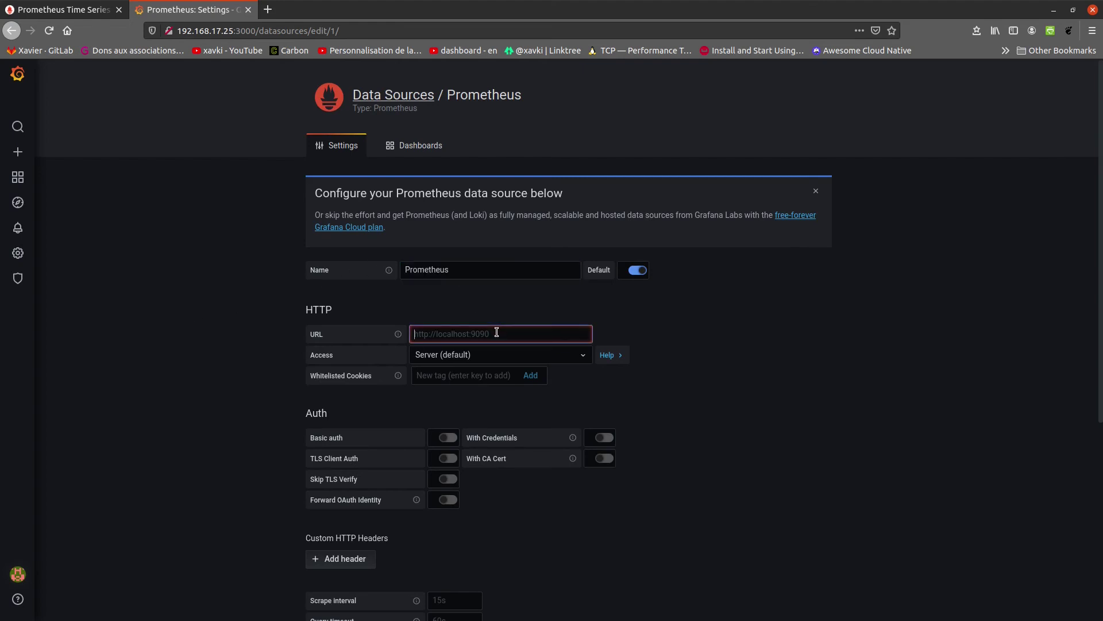
pyautogui.write('http://192.168.17.25:9090')
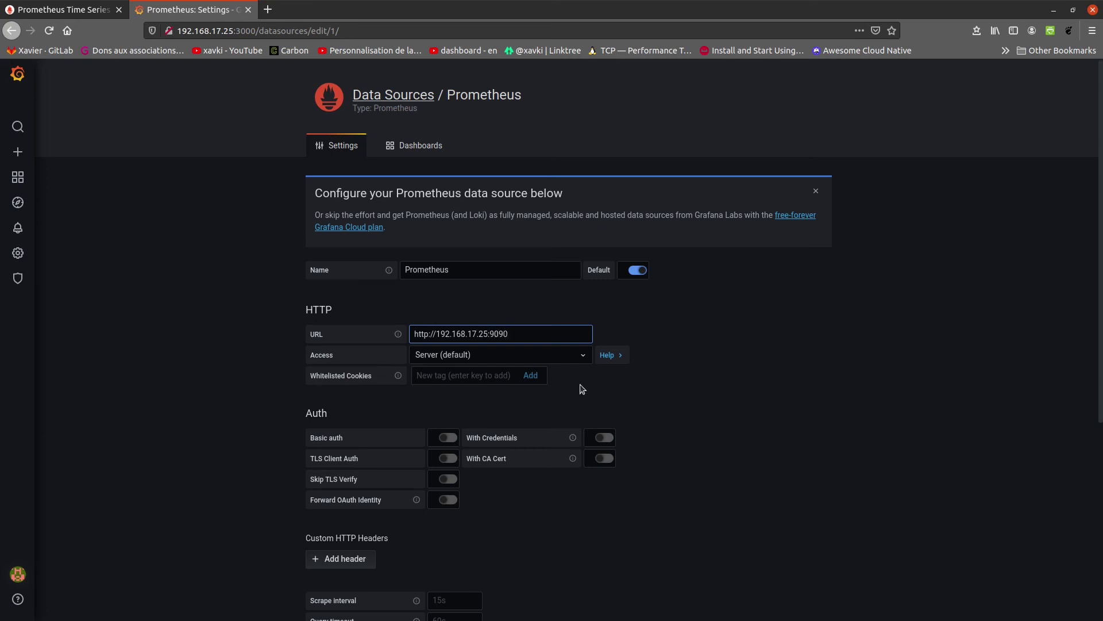
pyautogui.scroll(-3, 598, 390)
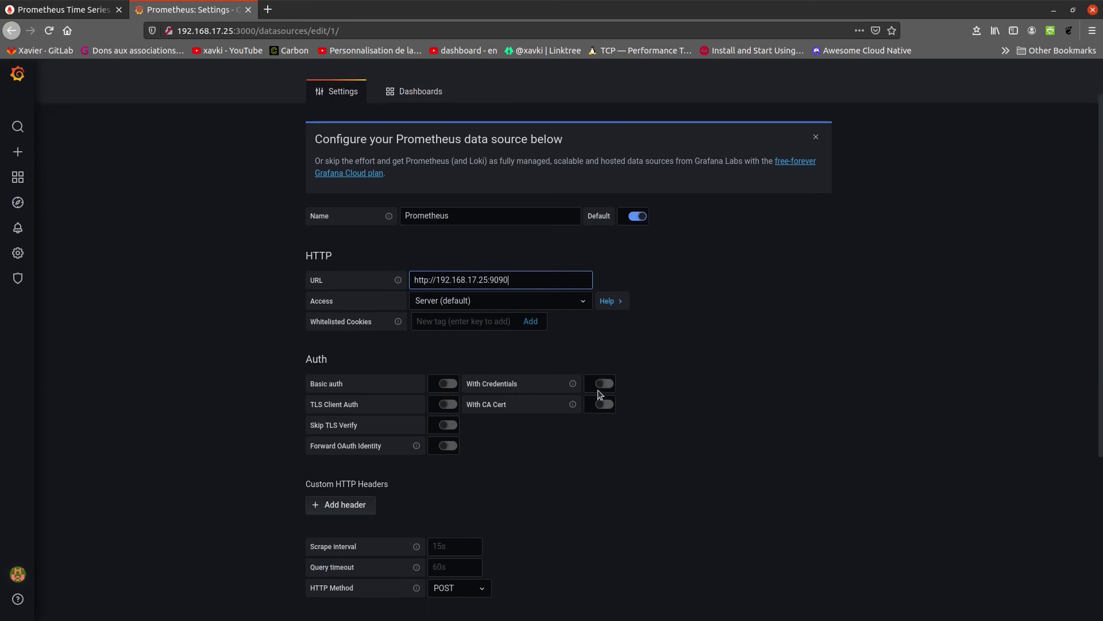
pyautogui.scroll(-5, 798, 488)
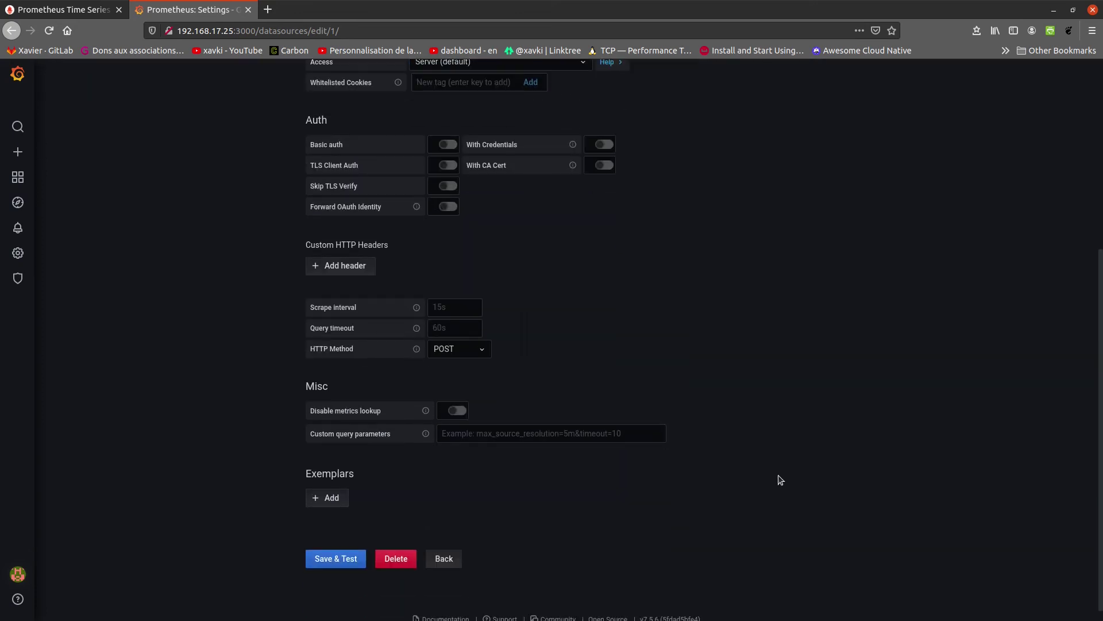
pyautogui.click(353, 560)
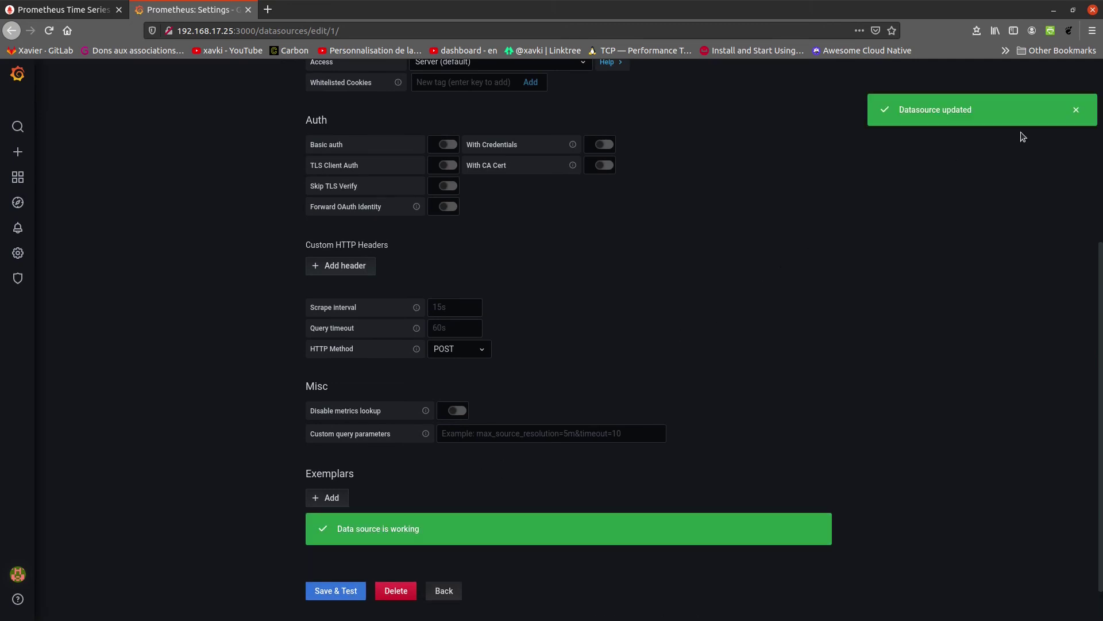
pyautogui.click(1076, 110)
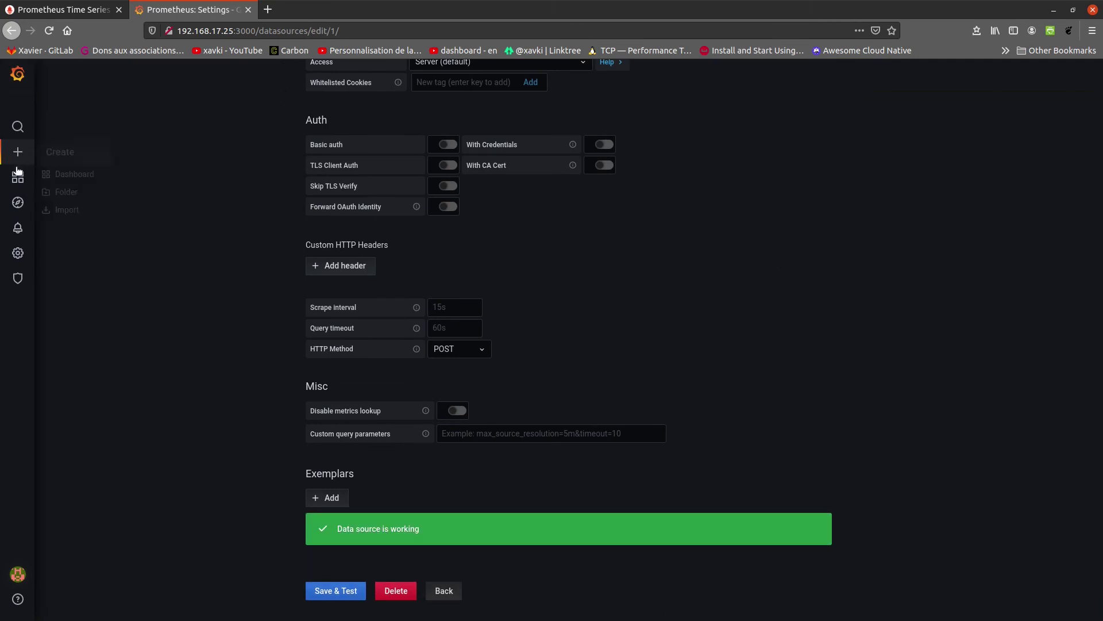
# Switch to the Prometheus tab and enter an 'up' expression
pyautogui.moveTo(17, 177)
pyautogui.click(64, 195)
pyautogui.click(79, 11)
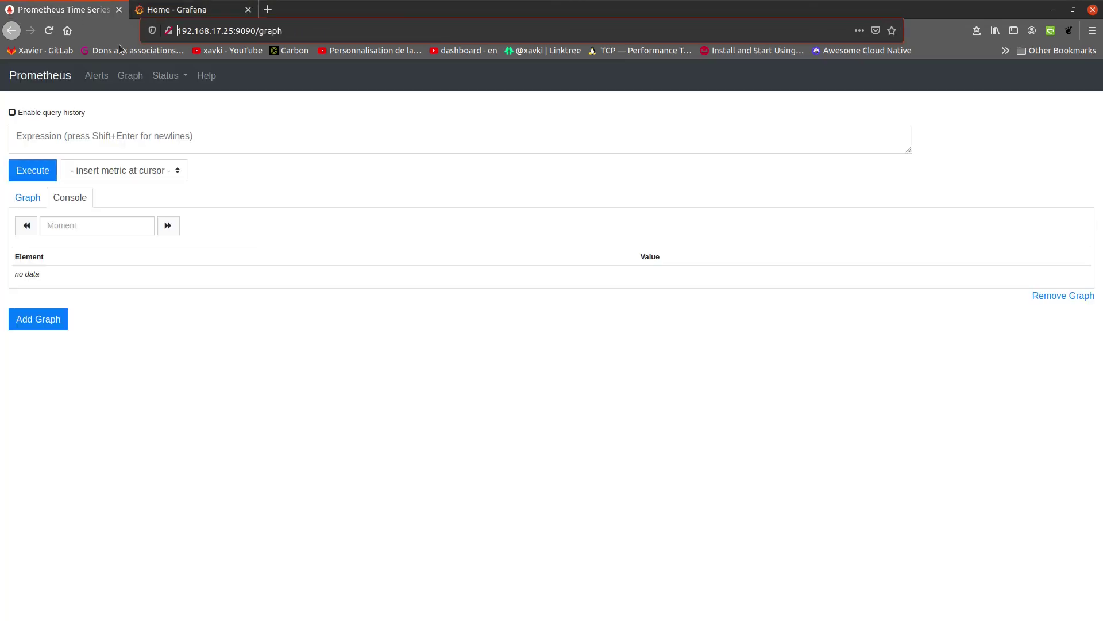
pyautogui.click(172, 136)
pyautogui.write('up')
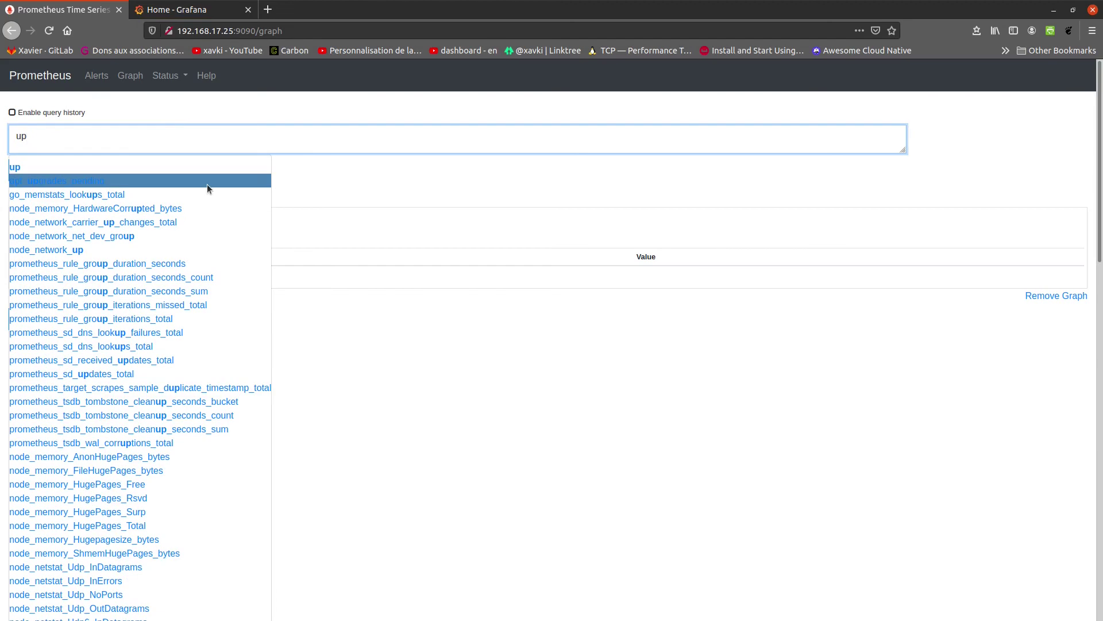
pyautogui.scroll(-10, 212, 353)
pyautogui.scroll(10, 214, 357)
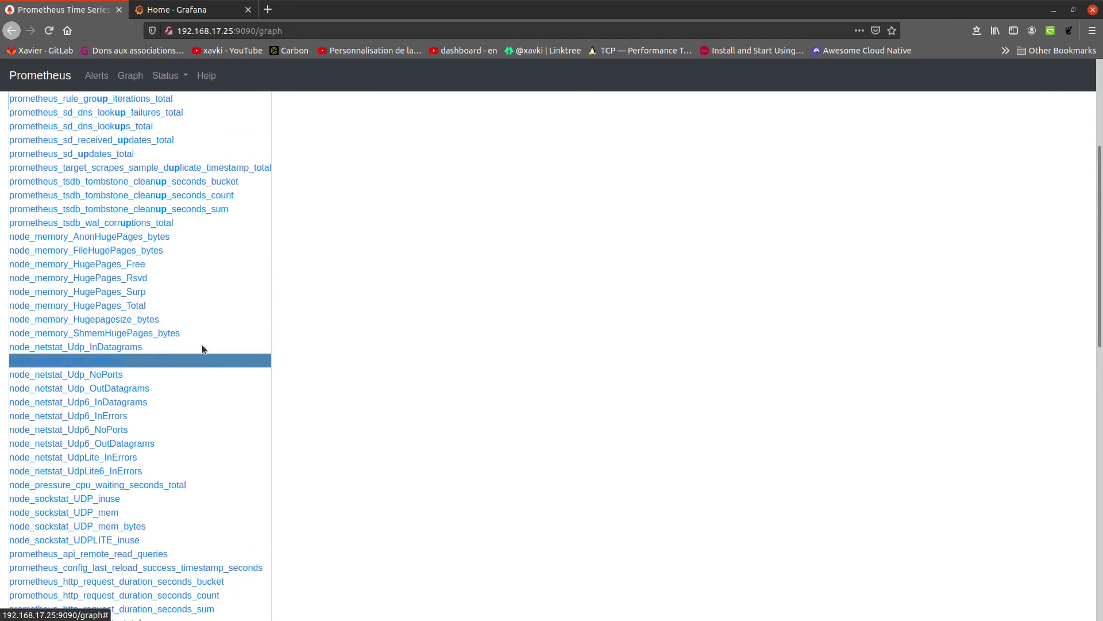
# Replace the query with node_load5 and execute it, getting 0.16 for localhost:9100
pyautogui.hotkey('ctrl', 'a')
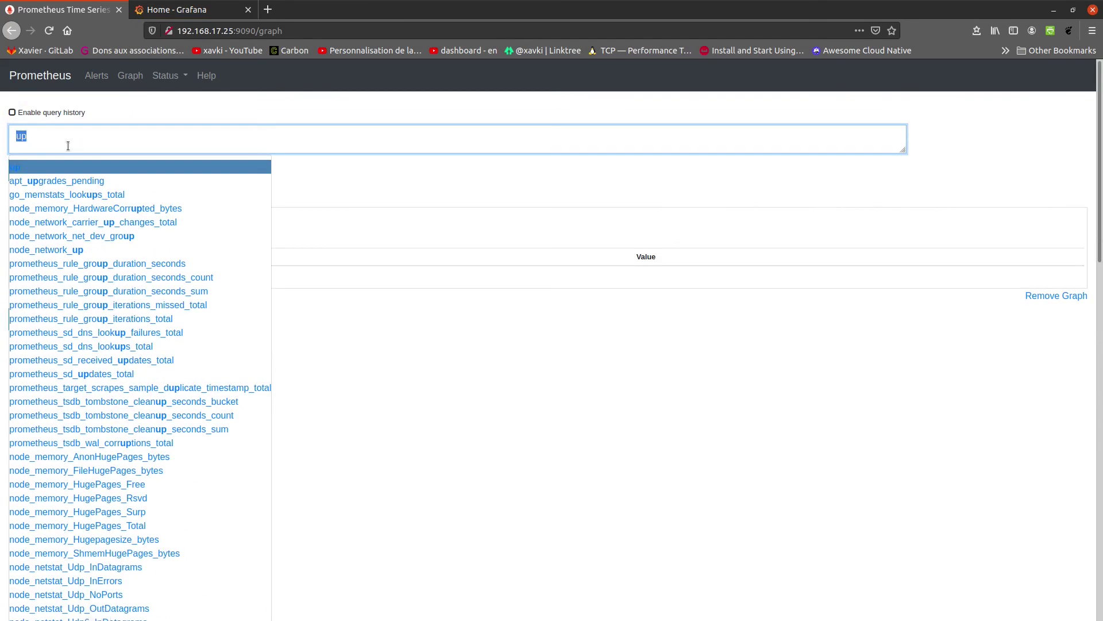
pyautogui.write('load')
pyautogui.press('Down')
pyautogui.press('Down')
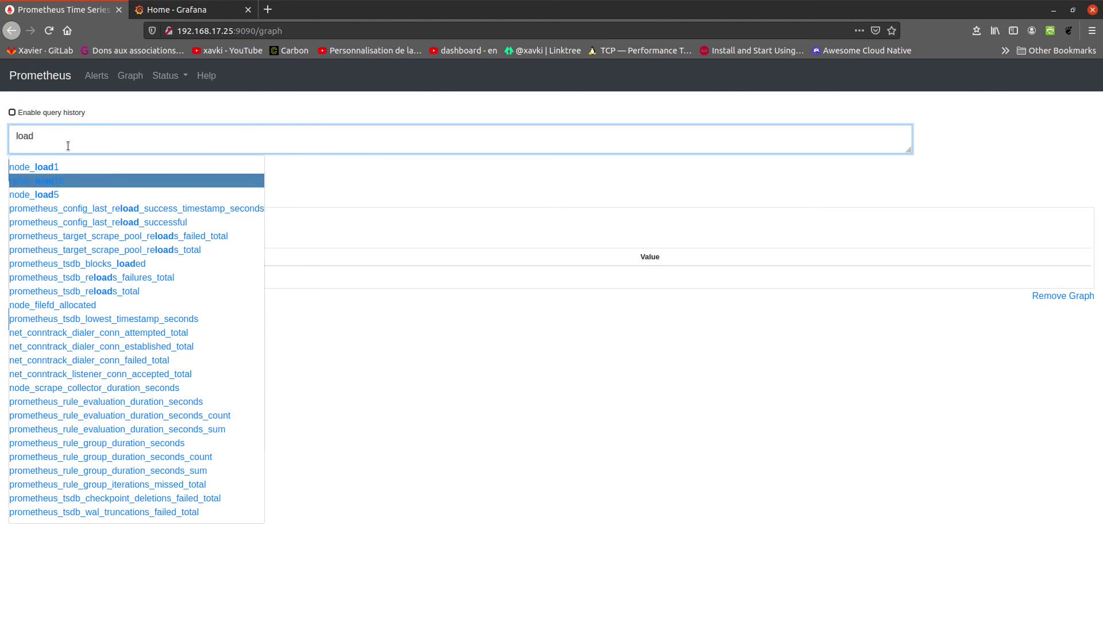
pyautogui.press('Return')
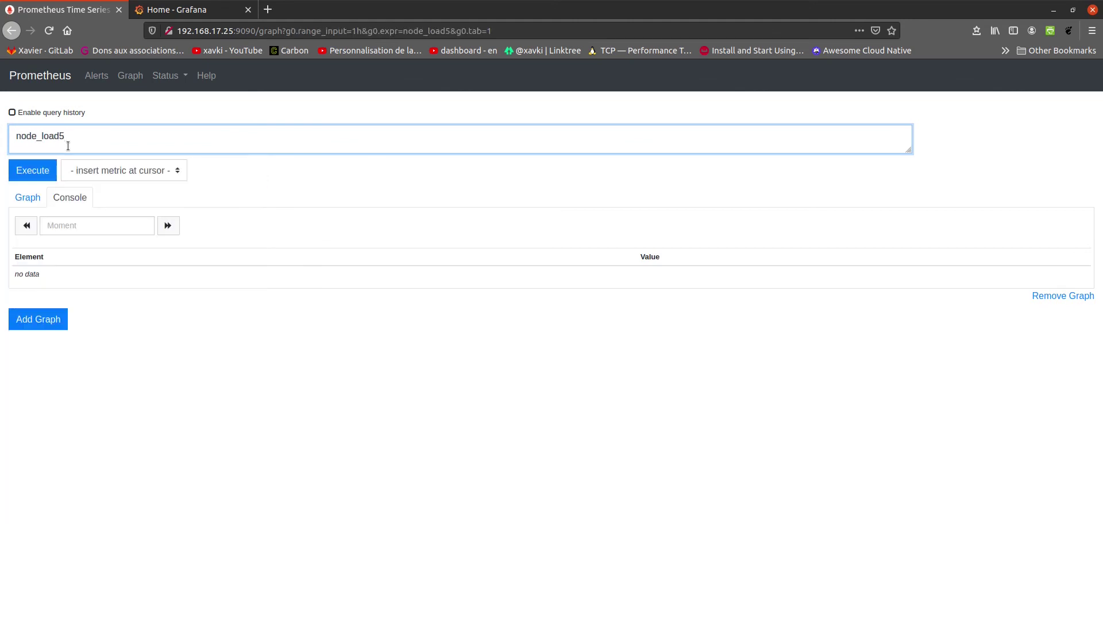
pyautogui.click(42, 171)
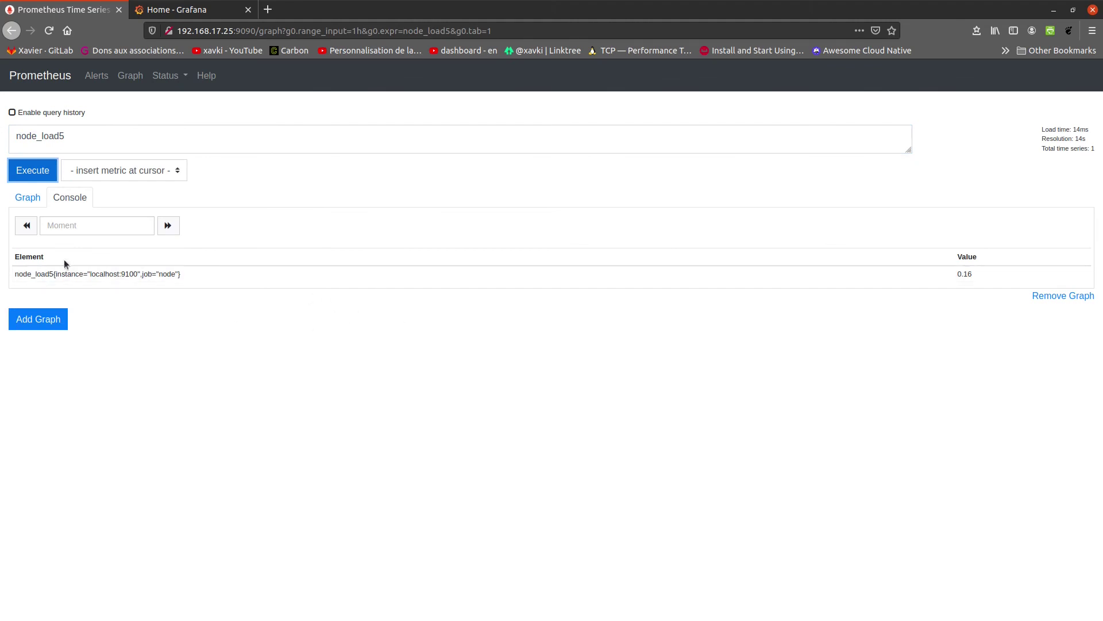
# Create a new Grafana dashboard with an empty panel
pyautogui.click(175, 10)
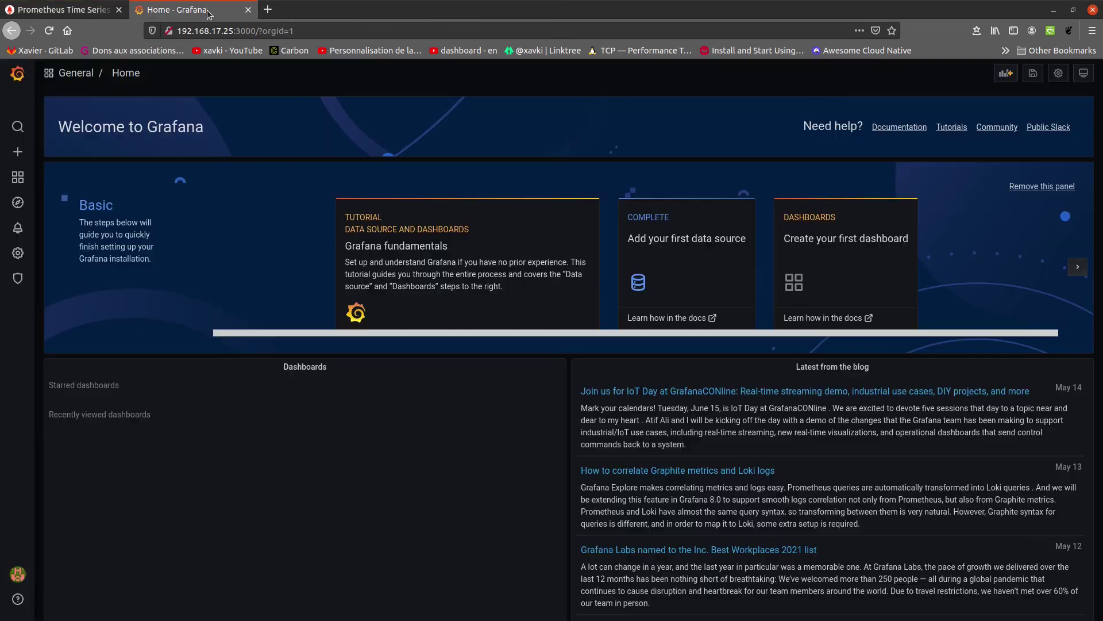
pyautogui.moveTo(7, 184)
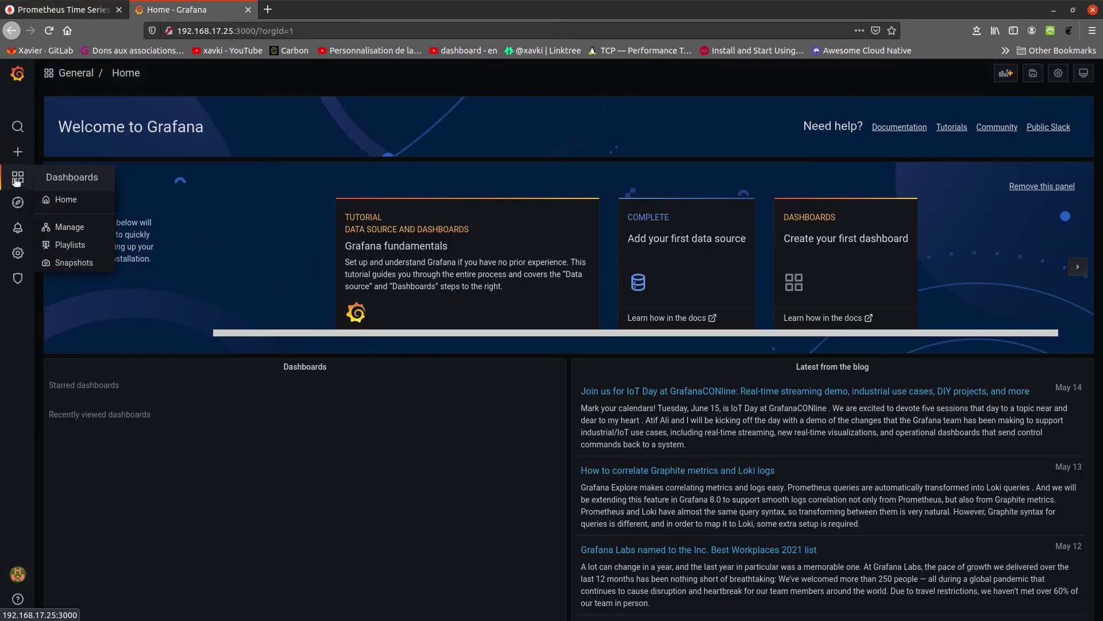
pyautogui.click(59, 228)
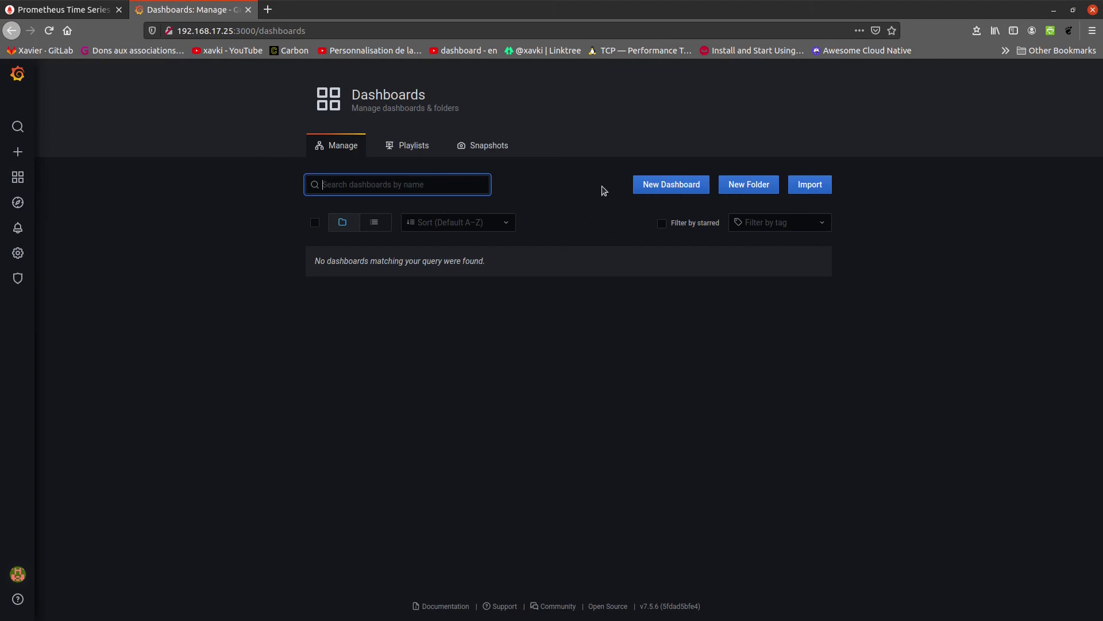
pyautogui.click(680, 191)
pyautogui.click(179, 195)
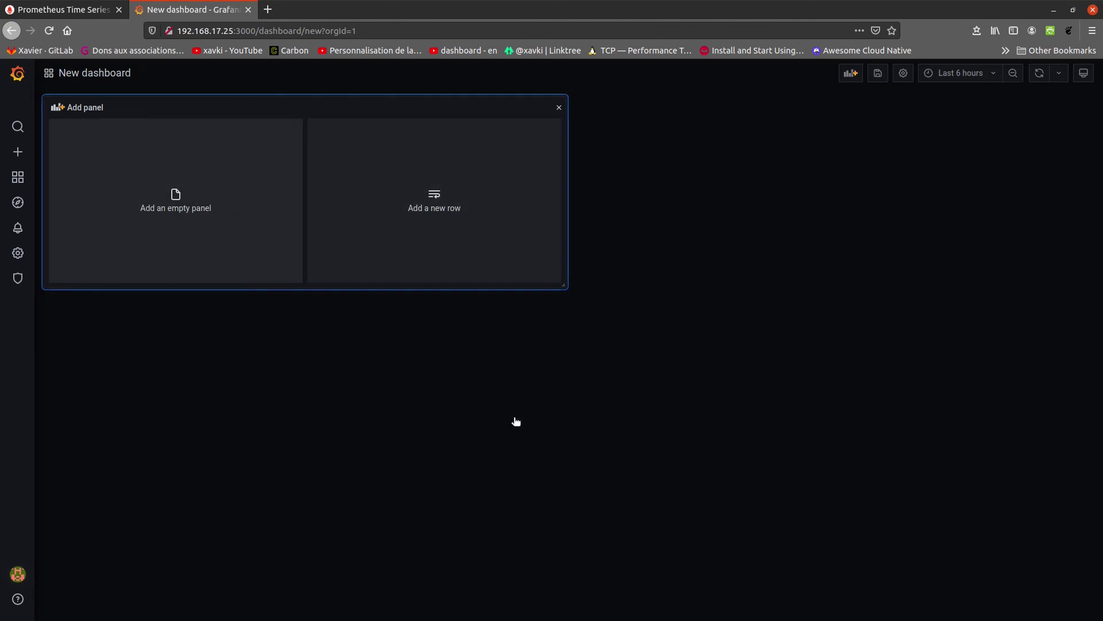
# Graph node_load1 over the last 5 minutes, apply, and enlarge the panel to full width
pyautogui.click(156, 447)
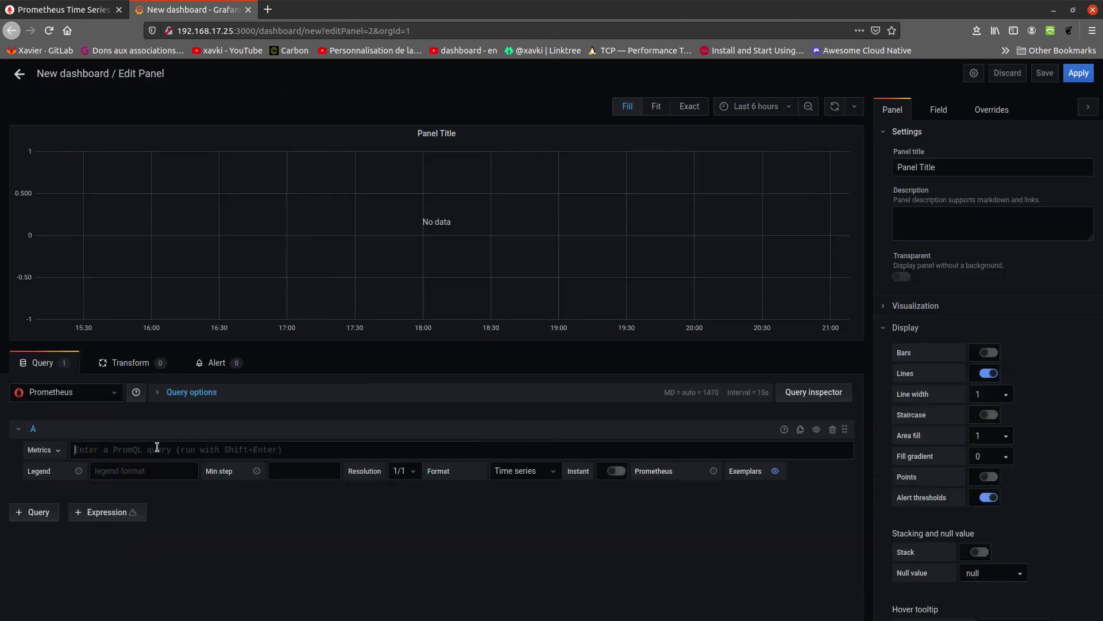
pyautogui.write('load')
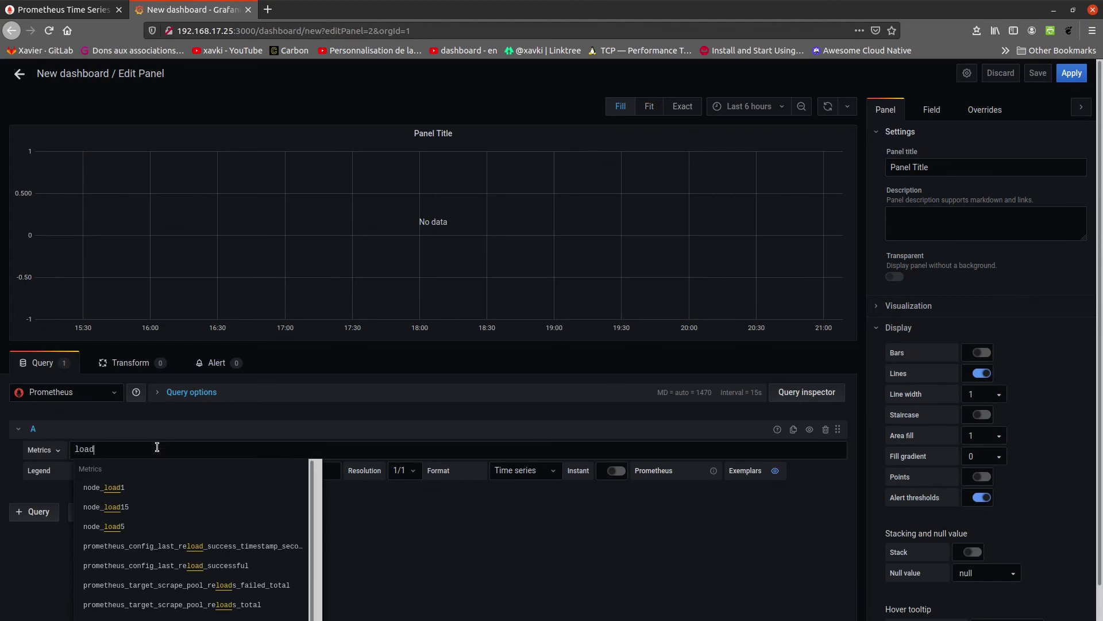
pyautogui.press('Return')
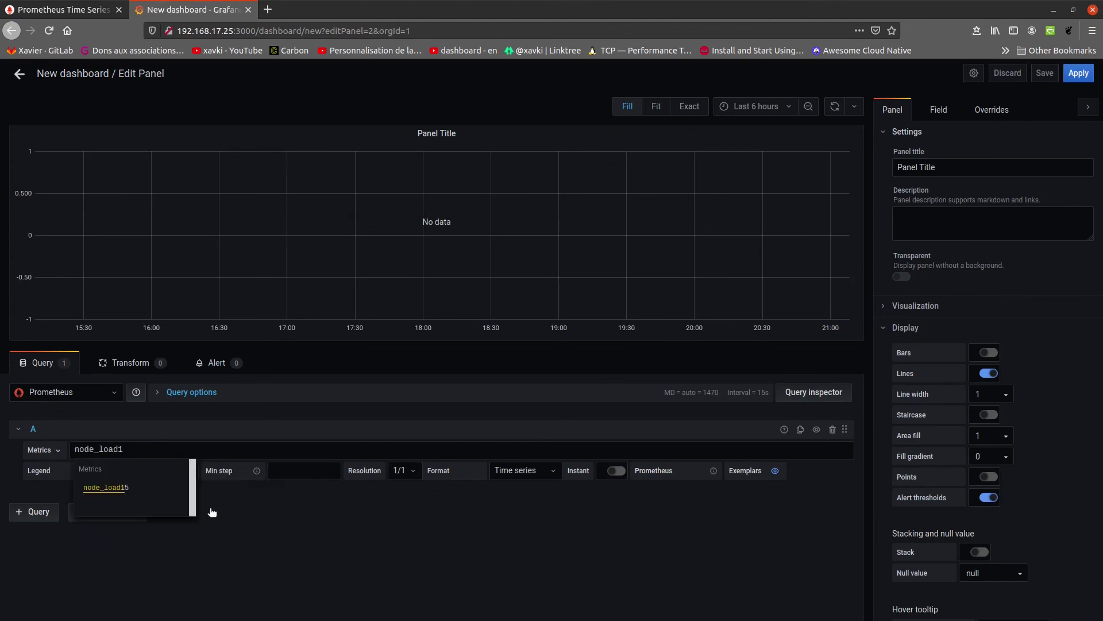
pyautogui.click(212, 512)
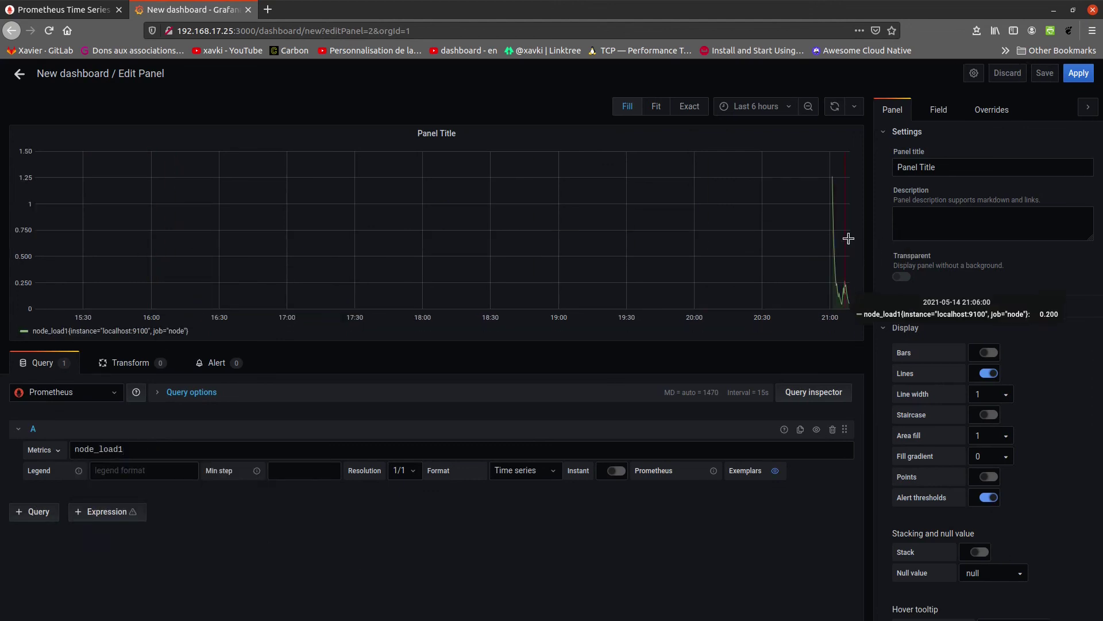
pyautogui.click(767, 108)
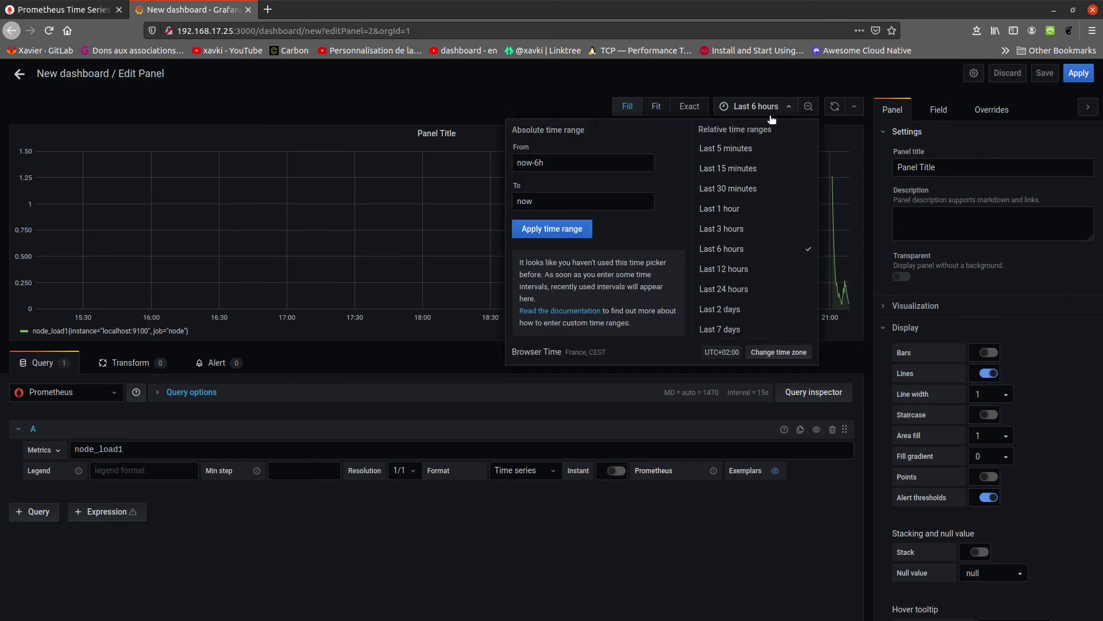
pyautogui.click(745, 147)
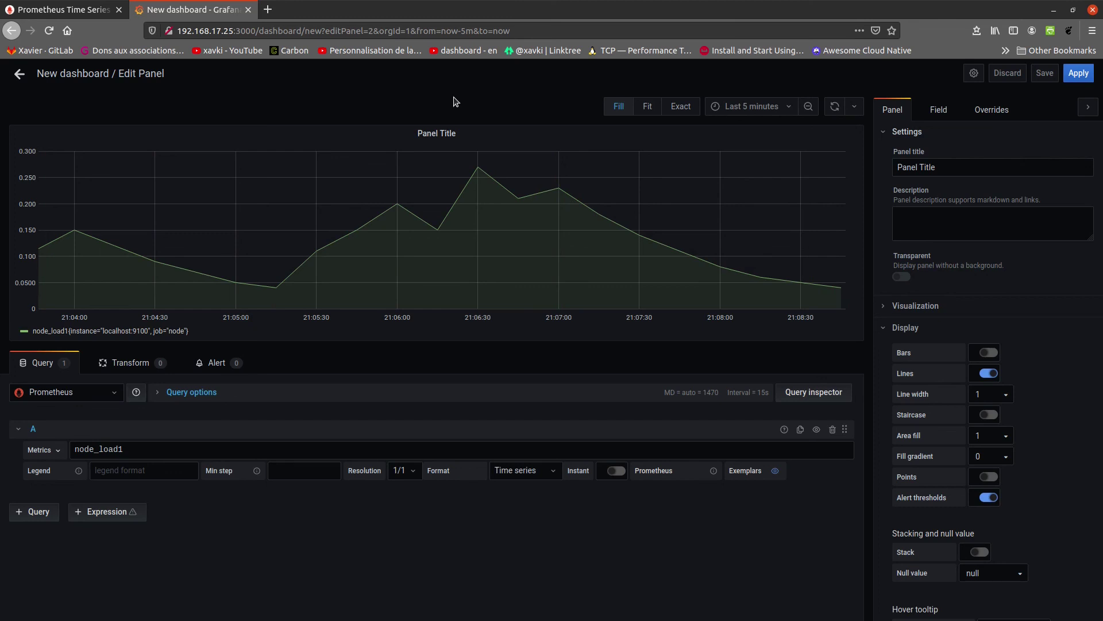
pyautogui.click(1079, 74)
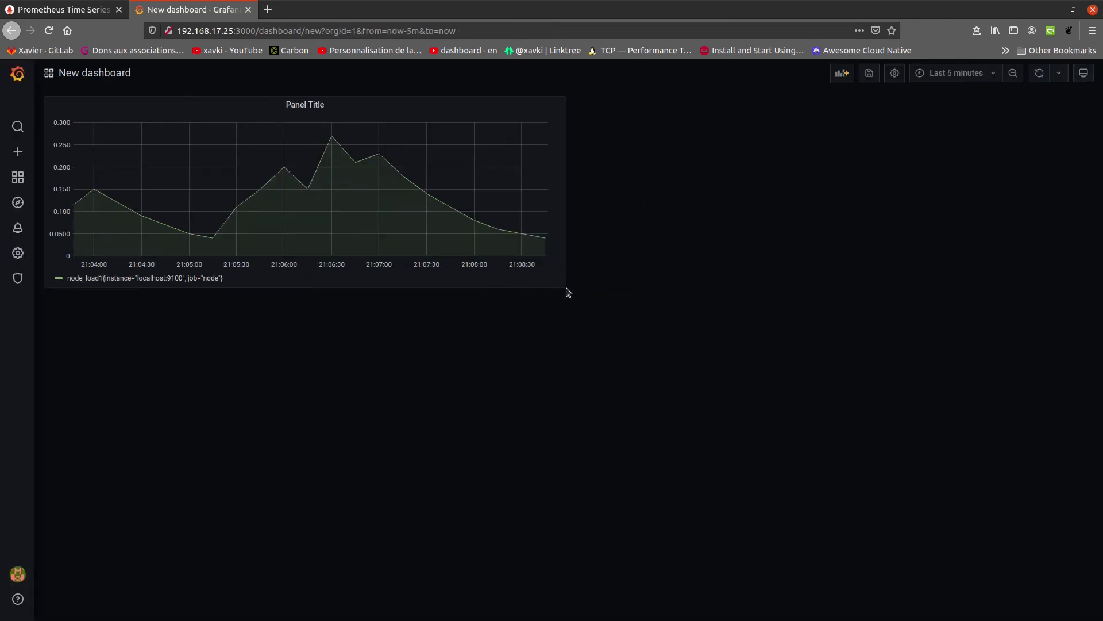
pyautogui.moveTo(557, 284); pyautogui.dragTo(979, 524)
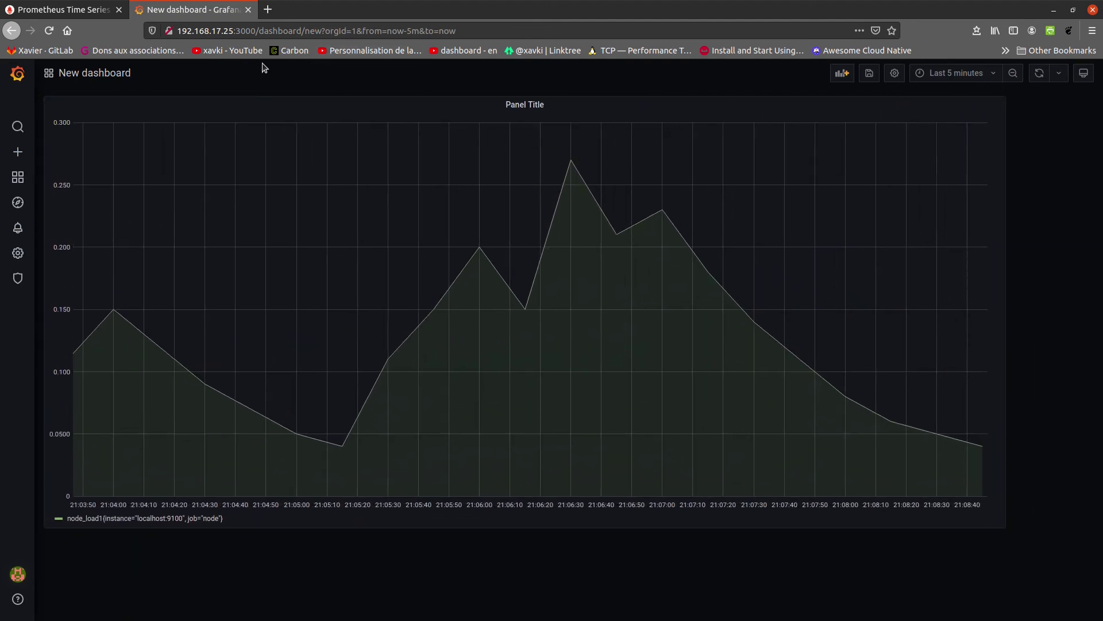
# Minimize the browser and return to the terminal's Grafana installation slide
pyautogui.click(70, 8)
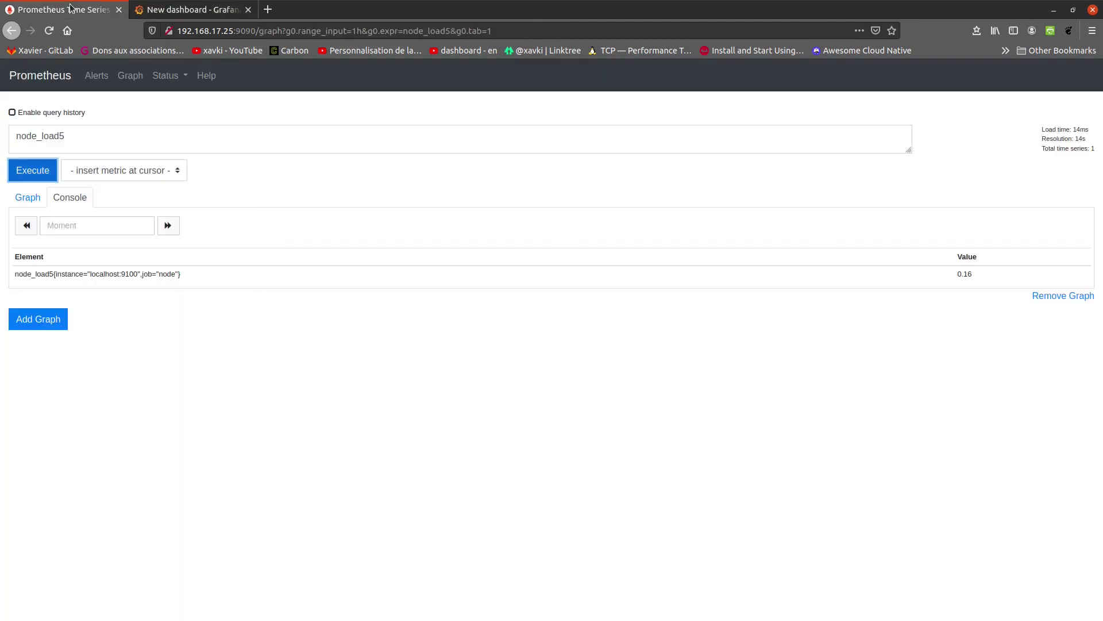
pyautogui.click(1053, 10)
pyautogui.click(328, 32)
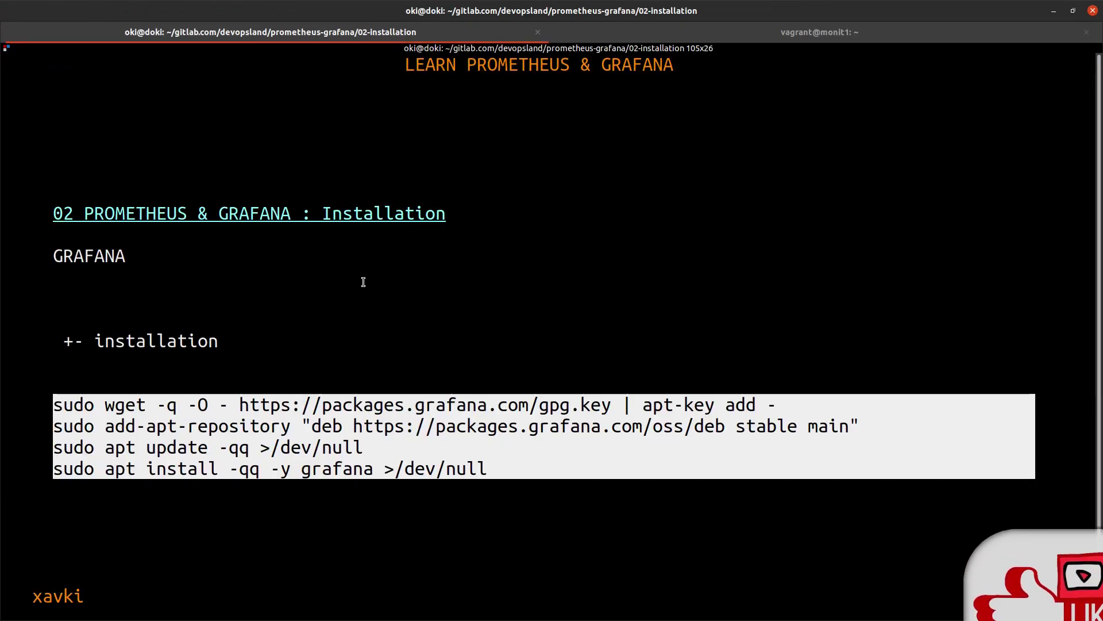